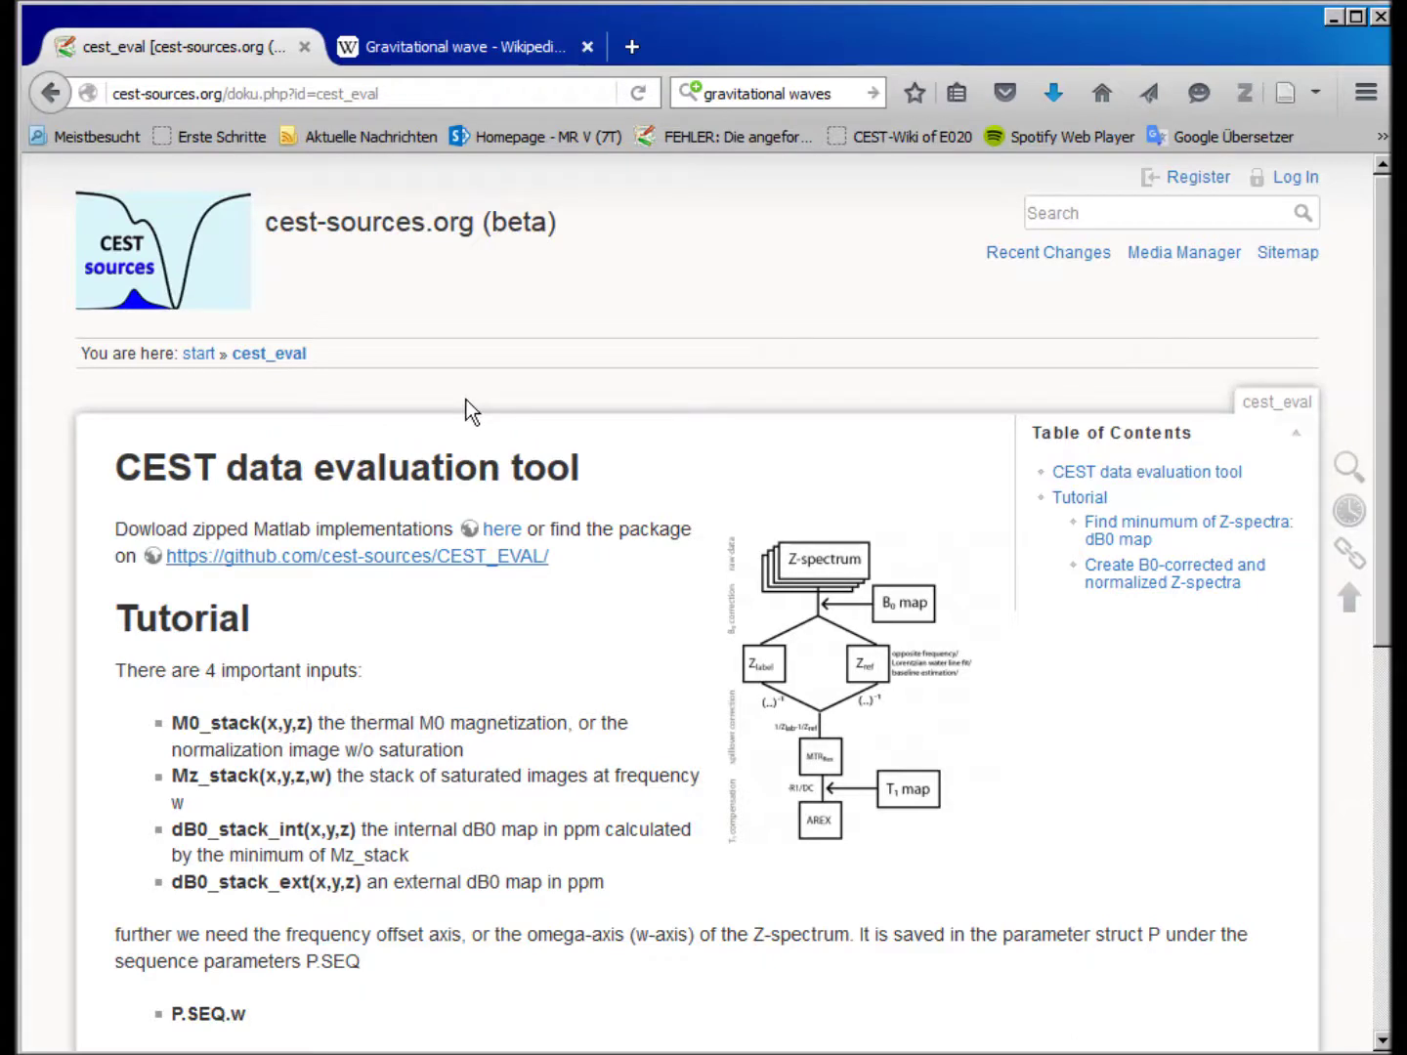
- Open the github.com/cest-sources/CEST_EVAL repository from the wiki page, then return to MATLAB
{"action": "left_click", "coordinate": [270, 559]}
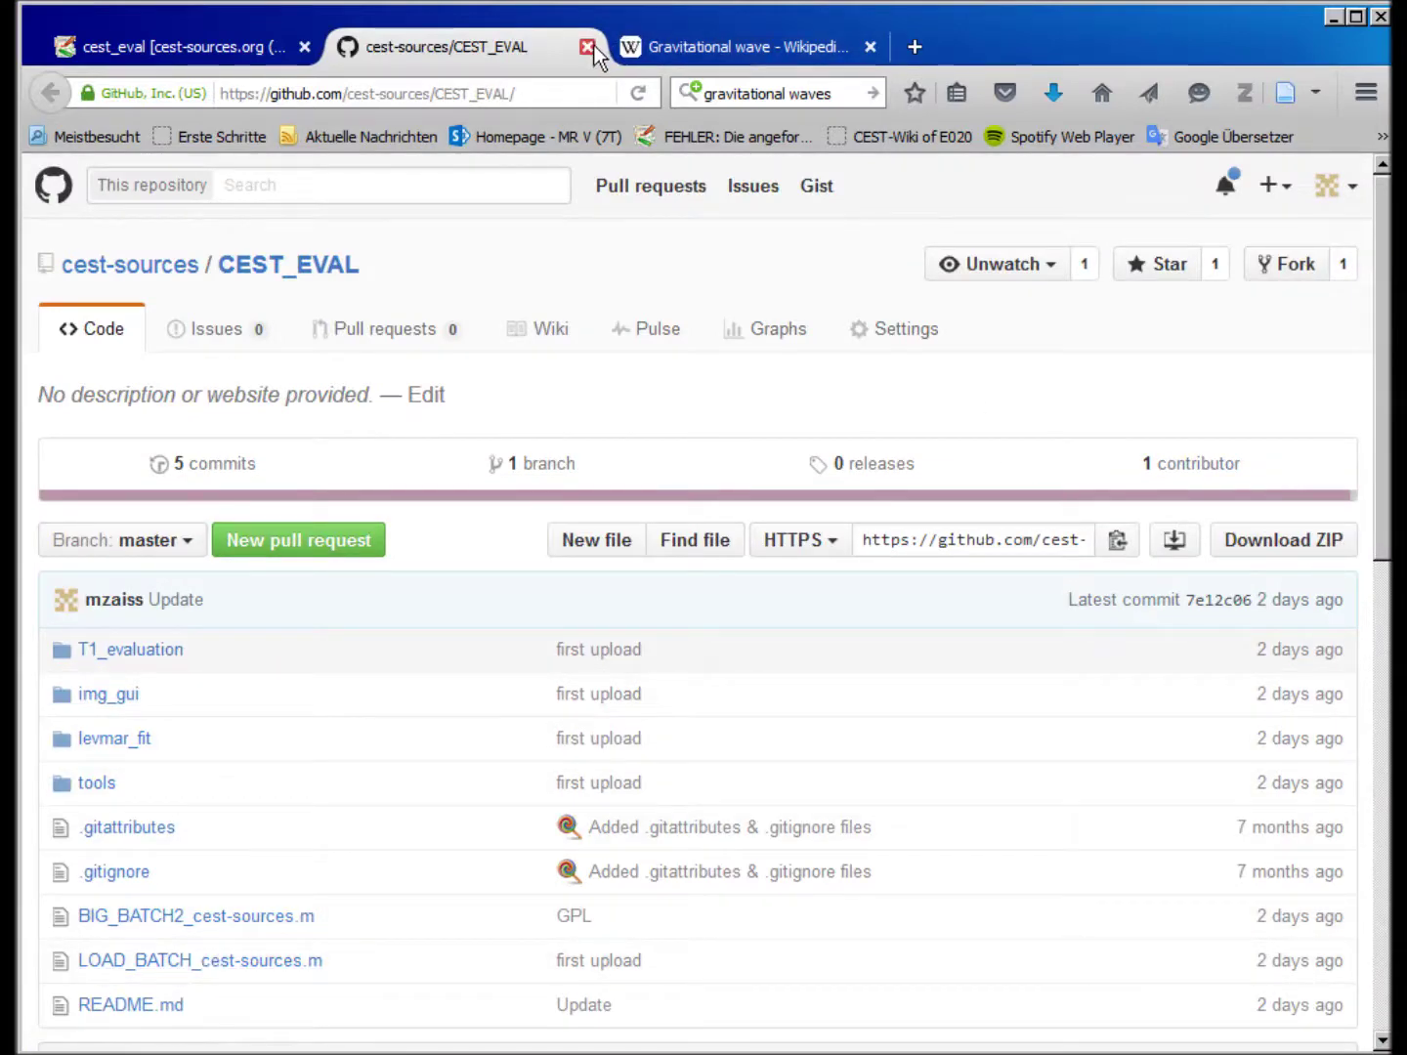
{"action": "key", "text": "alt+Tab"}
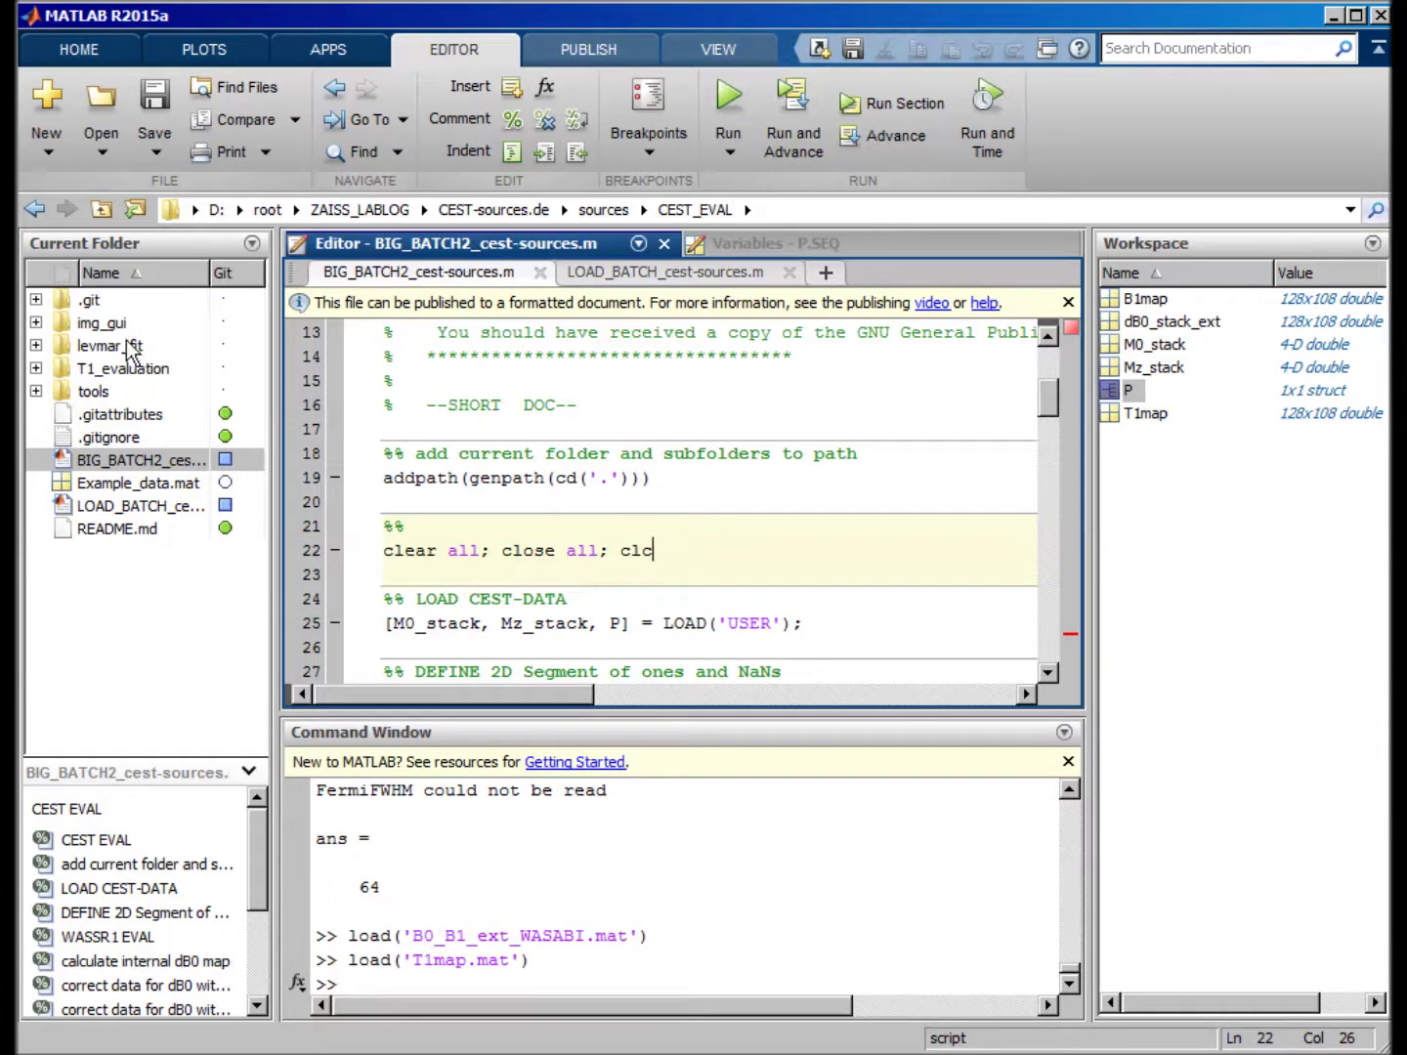
- Select the BIG_BATCH2 script in the T1_evaluation folder and focus its code
{"action": "left_click", "coordinate": [163, 370]}
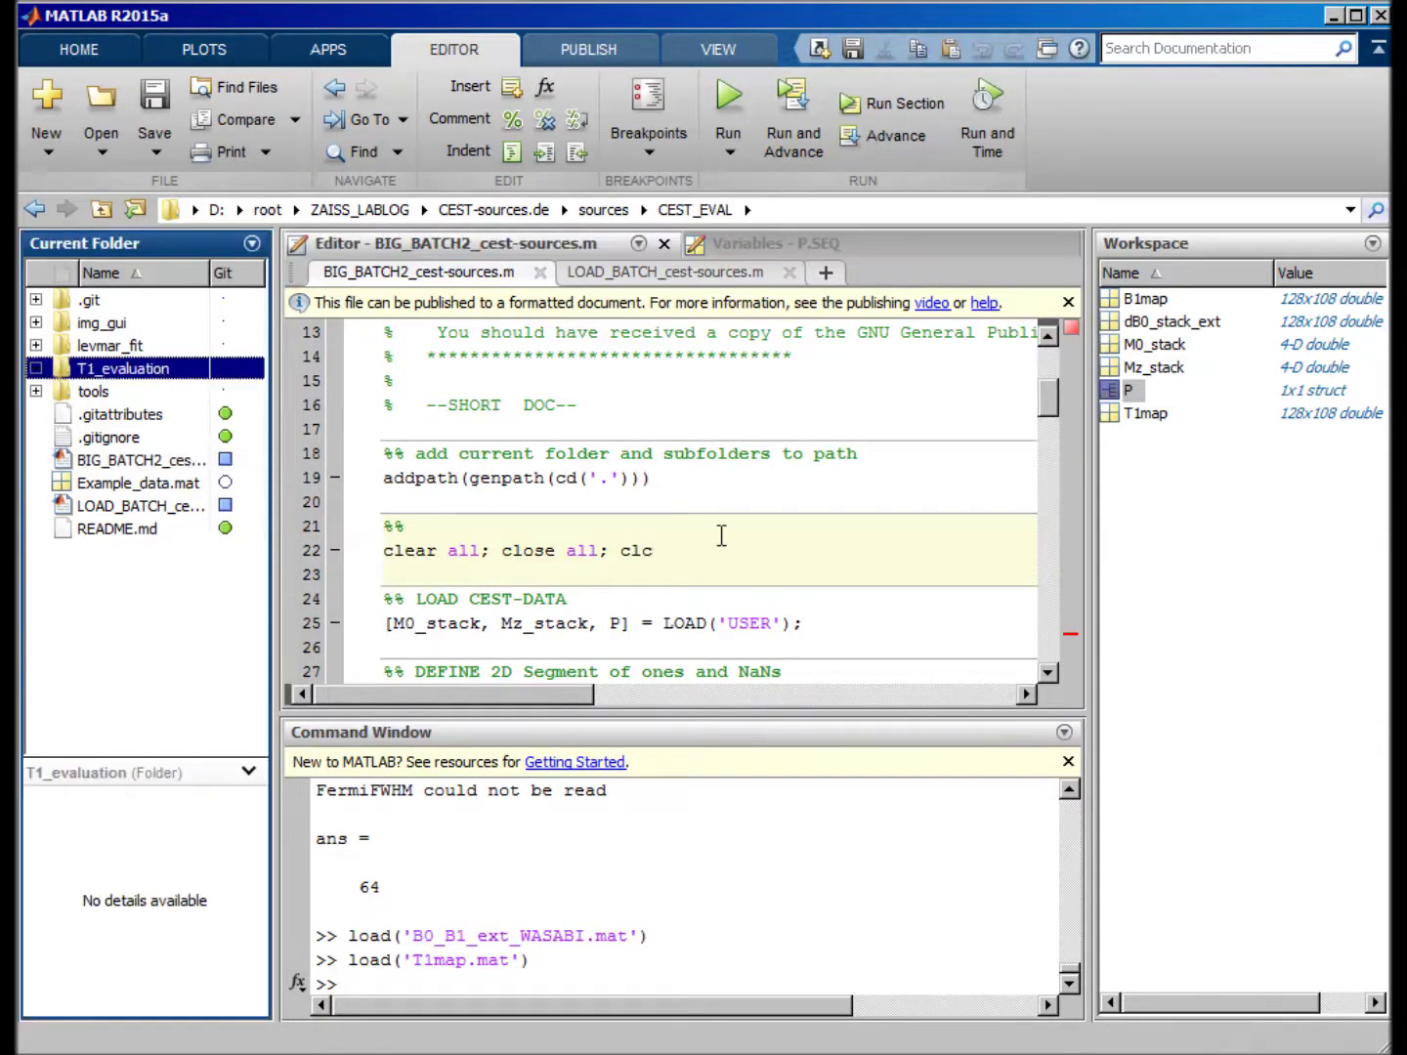
{"action": "left_click", "coordinate": [81, 459]}
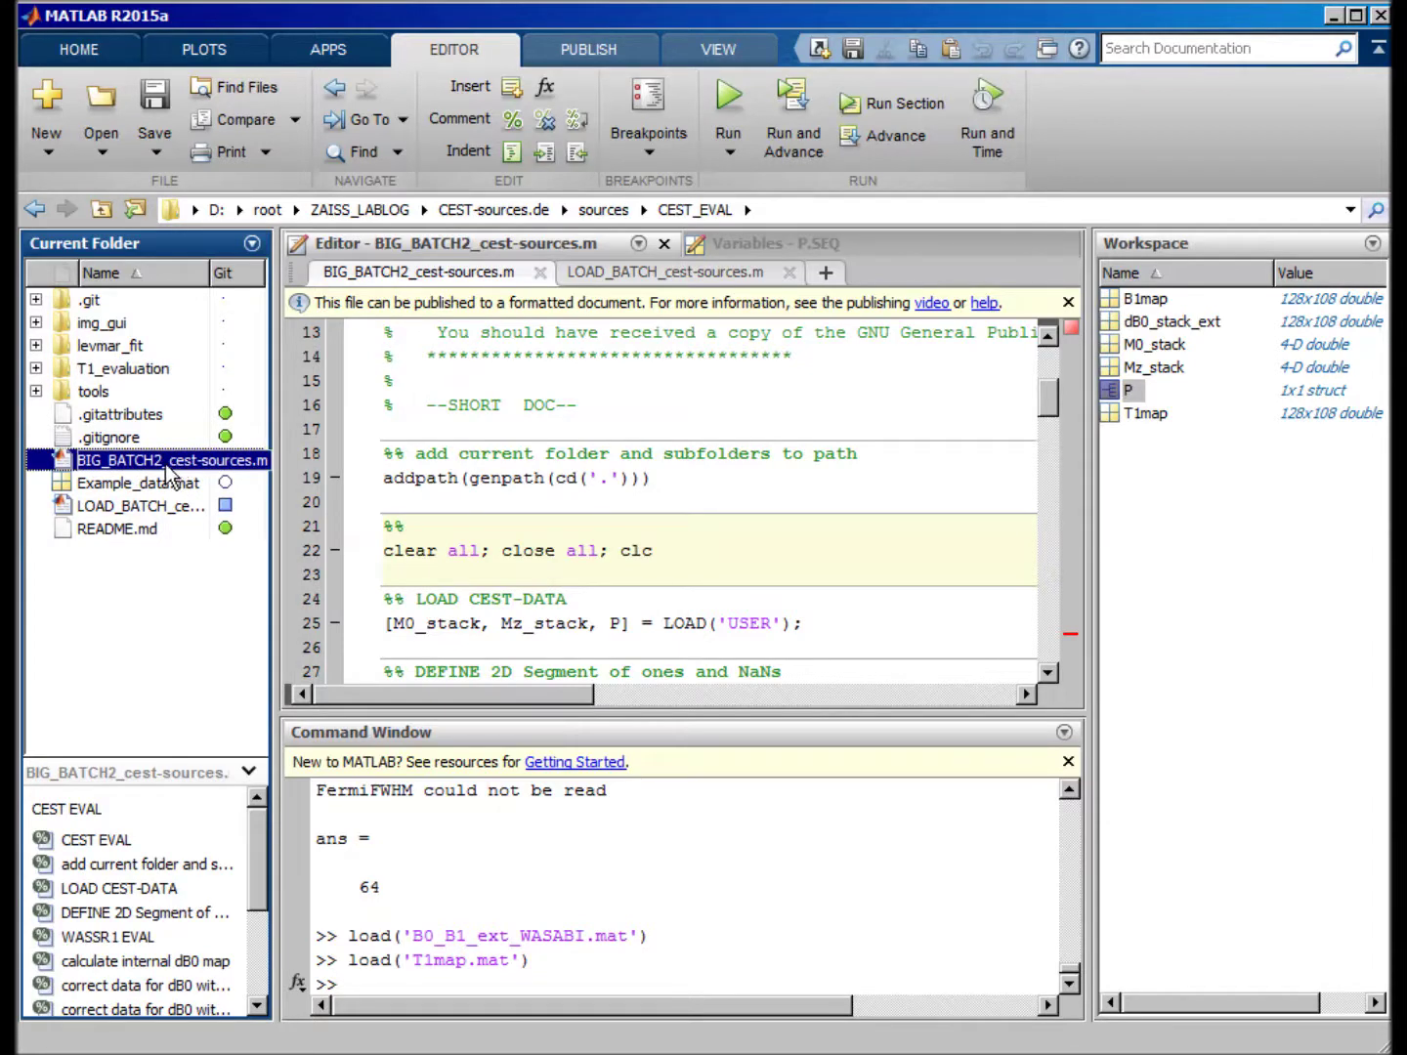
{"action": "left_click", "coordinate": [466, 430]}
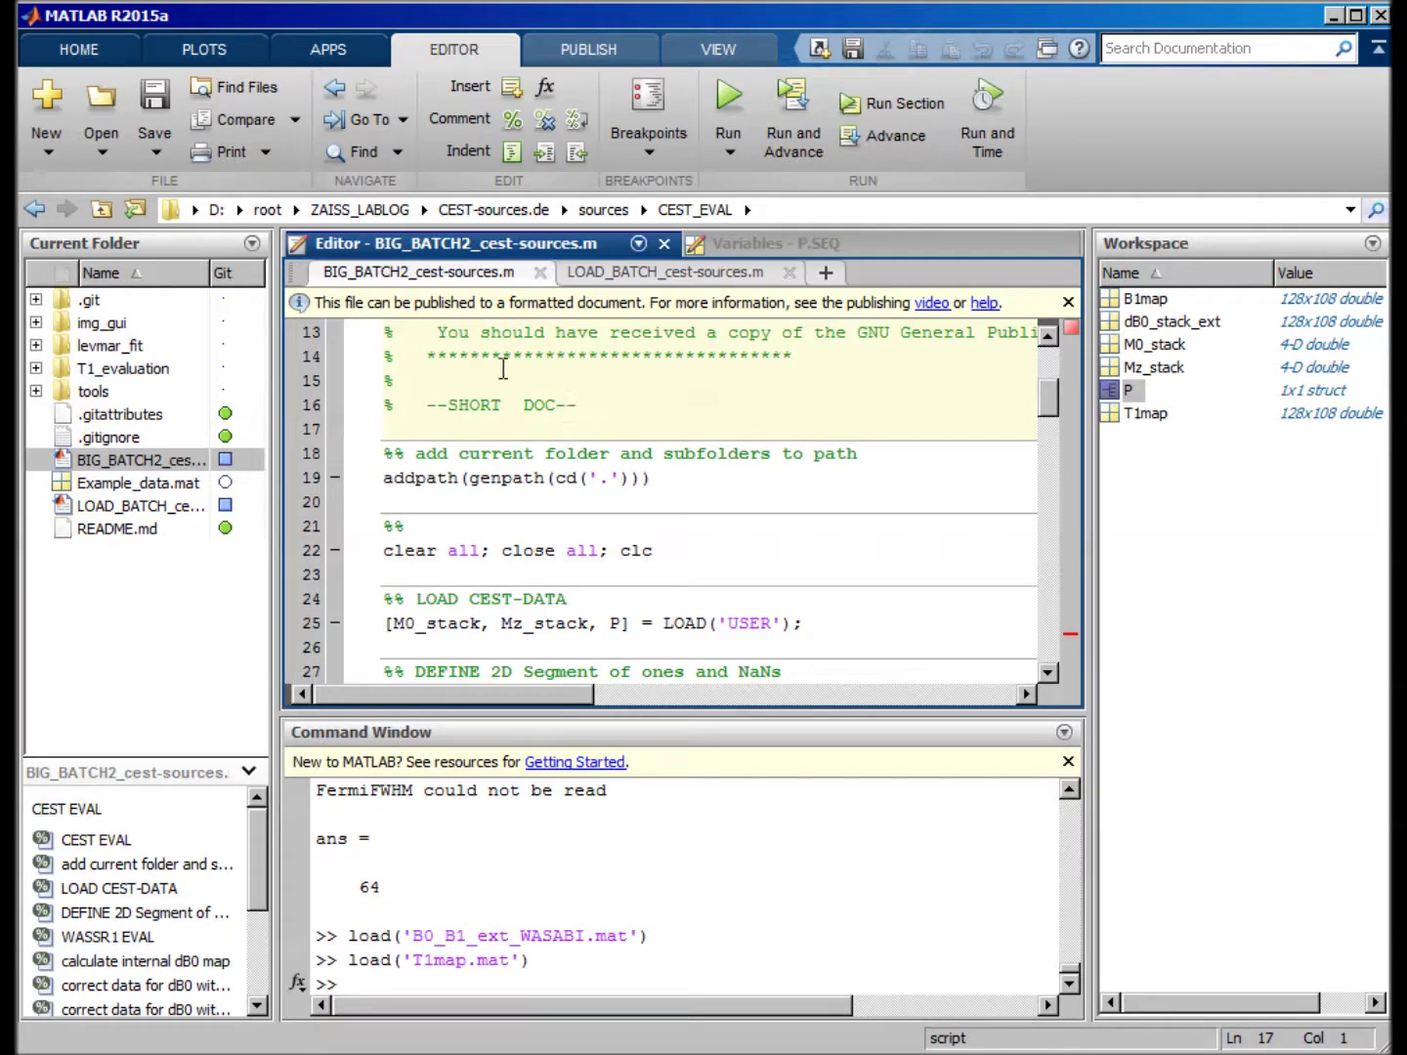
- Run the addpath and 'clear all; close all; clc' sections of BIG_BATCH2
{"action": "left_click", "coordinate": [592, 401]}
{"action": "scroll", "coordinate": [664, 409], "scroll_direction": "down", "scroll_amount": 1}
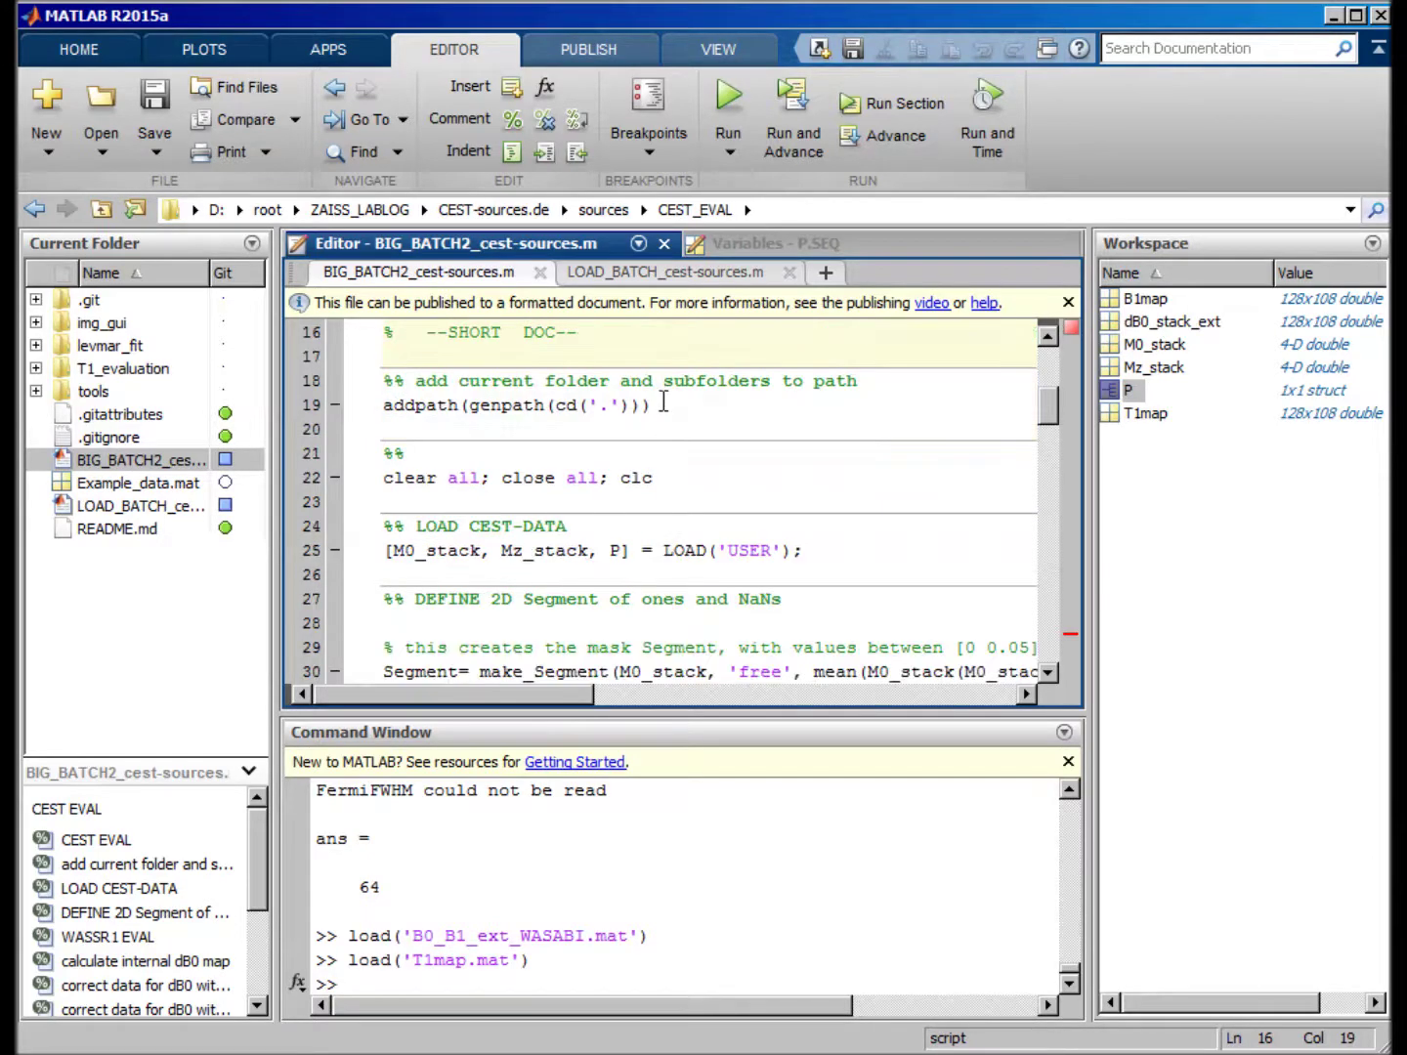
{"action": "left_click", "coordinate": [664, 402]}
{"action": "scroll", "coordinate": [672, 553], "scroll_direction": "up", "scroll_amount": 2}
{"action": "scroll", "coordinate": [611, 567], "scroll_direction": "down", "scroll_amount": 1}
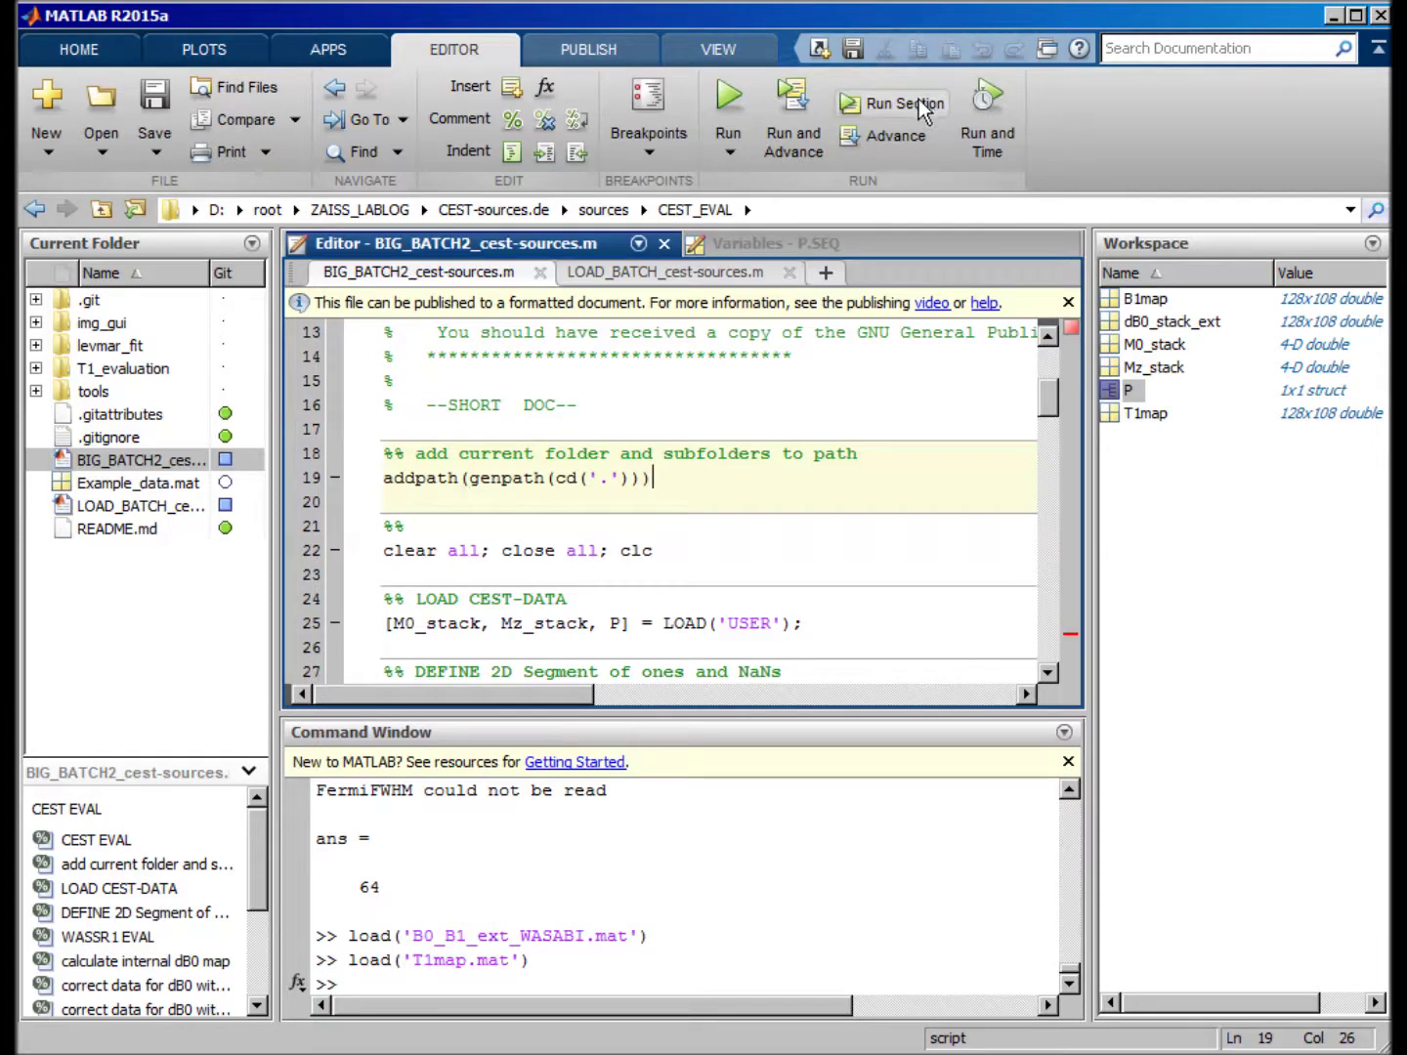
{"action": "scroll", "coordinate": [531, 476], "scroll_direction": "down", "scroll_amount": 1}
{"action": "key", "text": "Down"}
{"action": "key", "text": "Down"}
{"action": "key", "text": "Down"}
{"action": "key", "text": "ctrl+Return"}
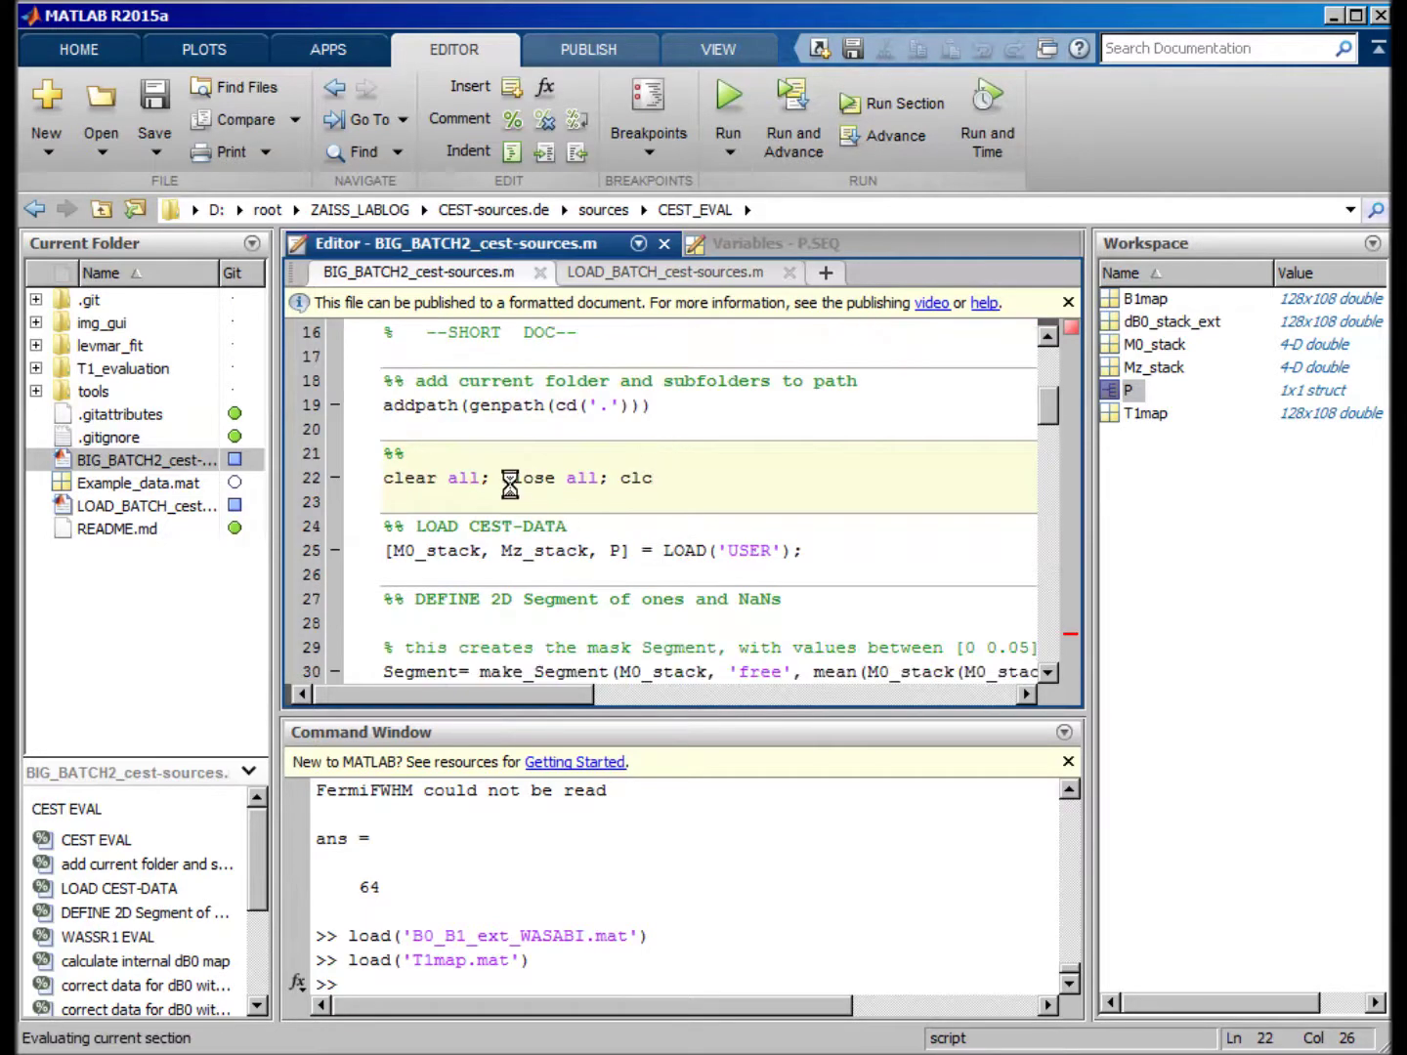
{"action": "scroll", "coordinate": [645, 460], "scroll_direction": "down", "scroll_amount": 1}
{"action": "left_click", "coordinate": [673, 454]}
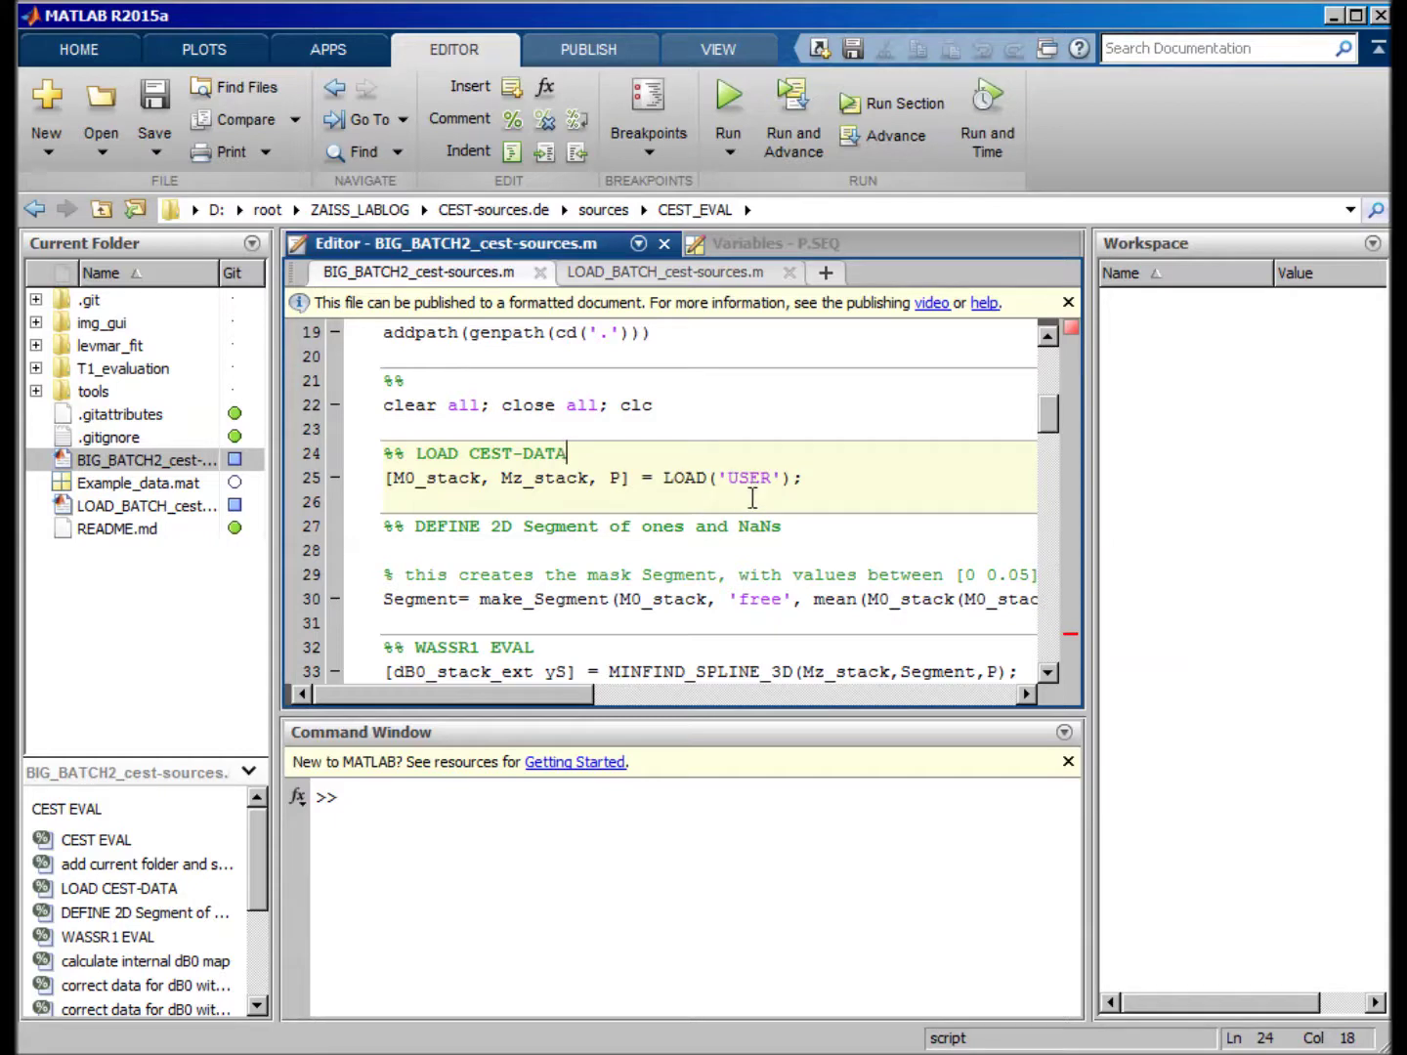
- Highlight the usages of LOAD, M0_stack and Mz_stack on line 25
{"action": "left_click", "coordinate": [891, 479]}
{"action": "double_click", "coordinate": [686, 479]}
{"action": "left_click", "coordinate": [860, 478]}
{"action": "double_click", "coordinate": [408, 478]}
{"action": "left_click_drag", "start_coordinate": [873, 493], "coordinate": [920, 469]}
{"action": "double_click", "coordinate": [475, 482]}
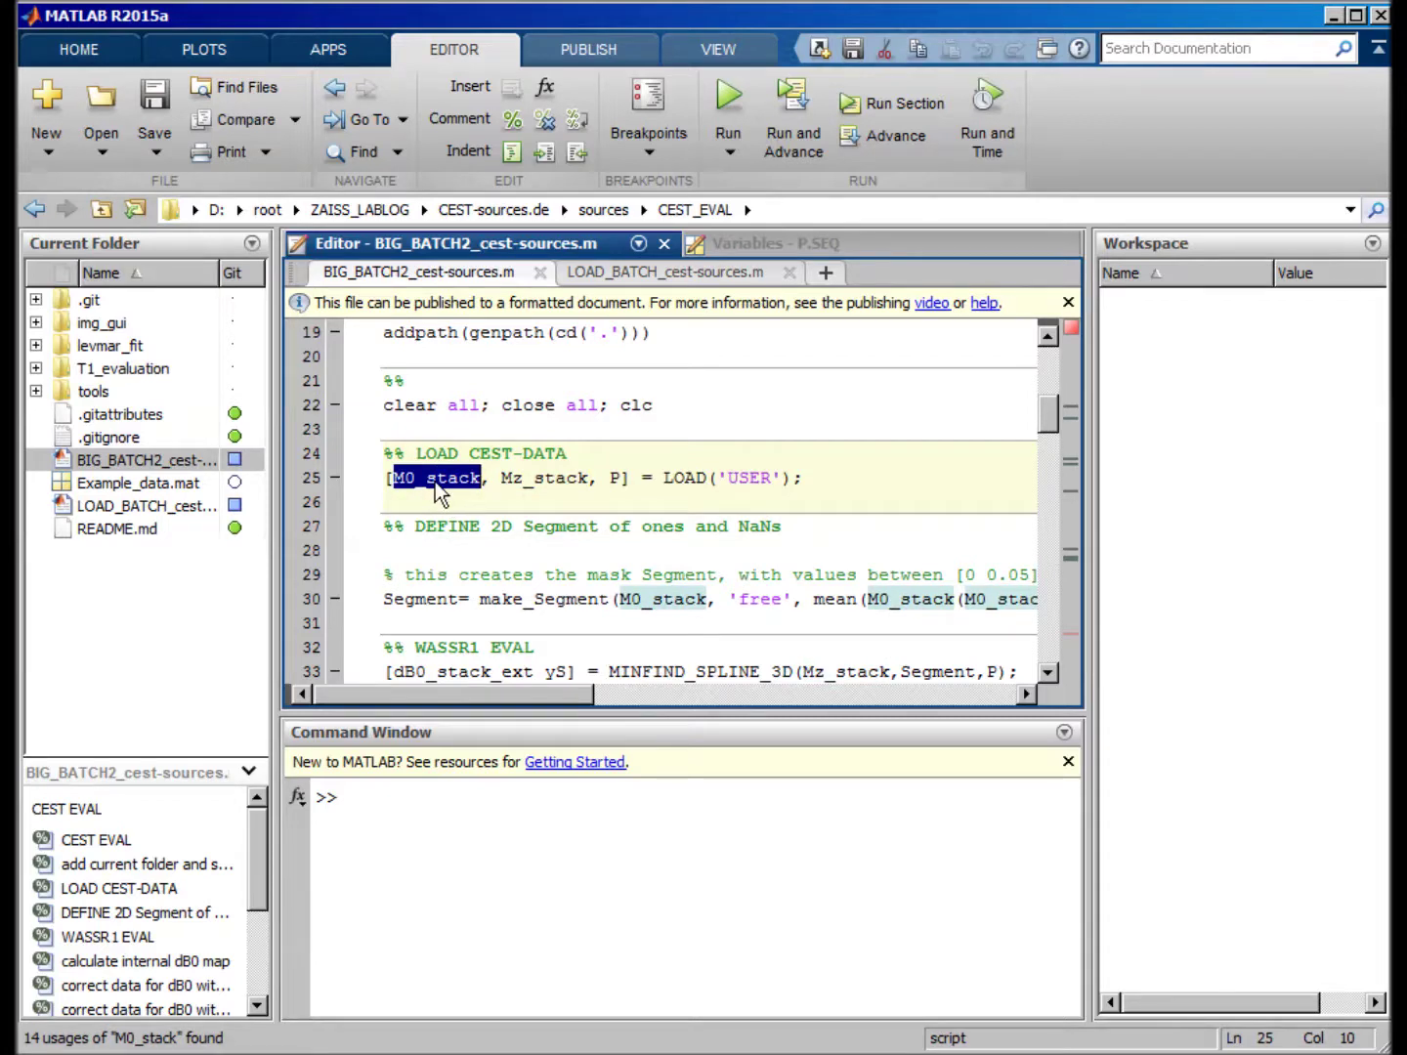
{"action": "double_click", "coordinate": [543, 478]}
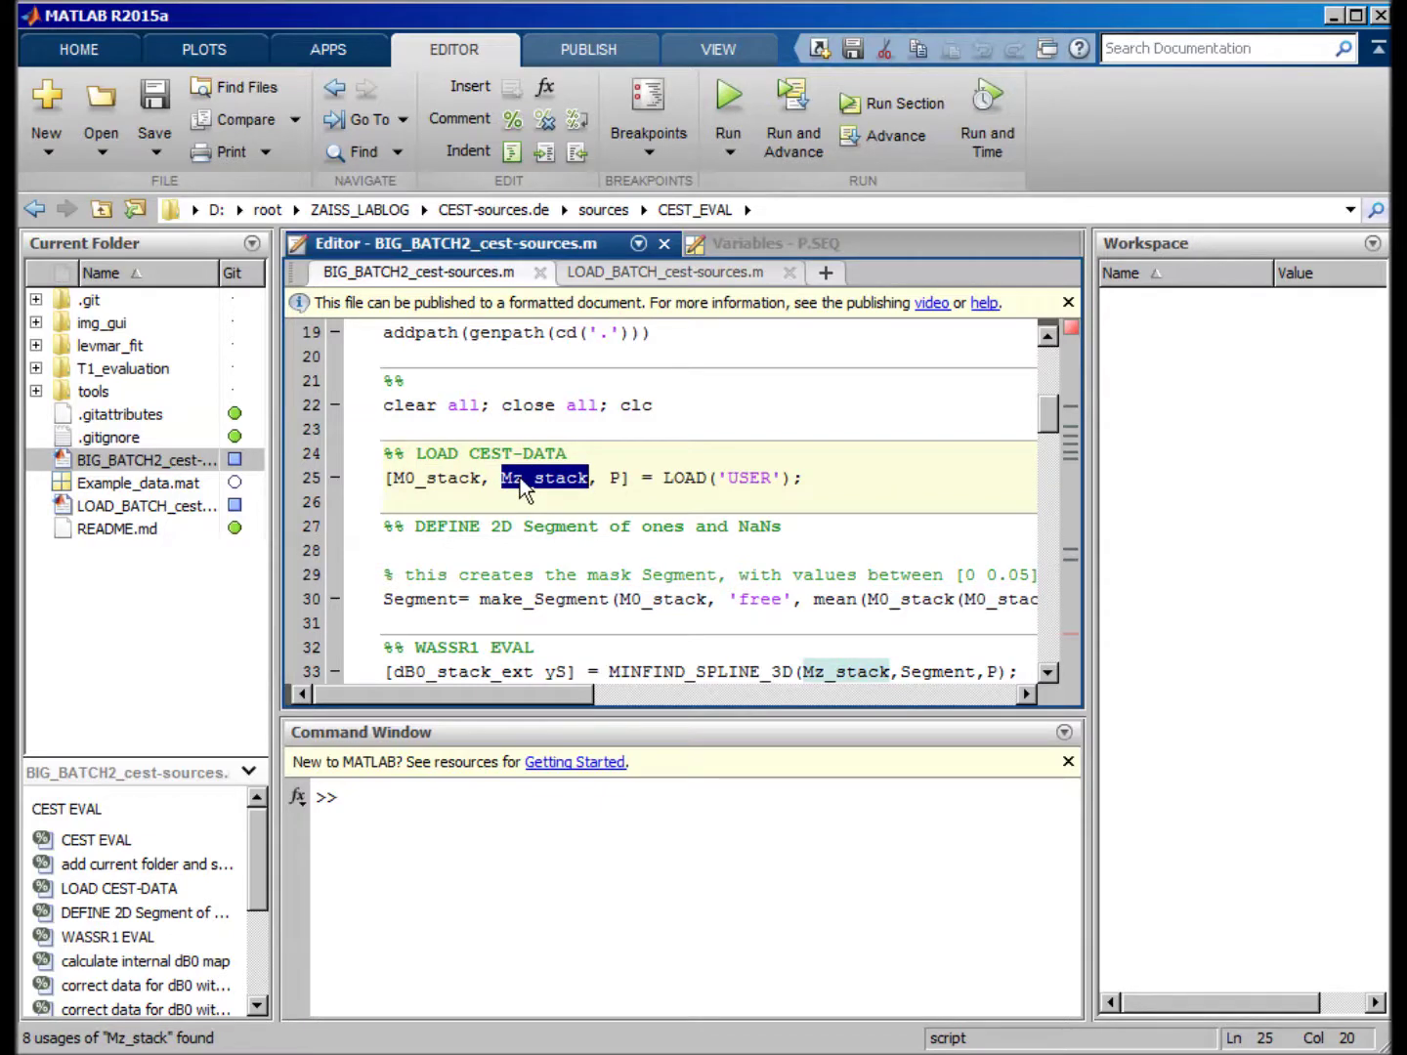
{"action": "left_click", "coordinate": [863, 485]}
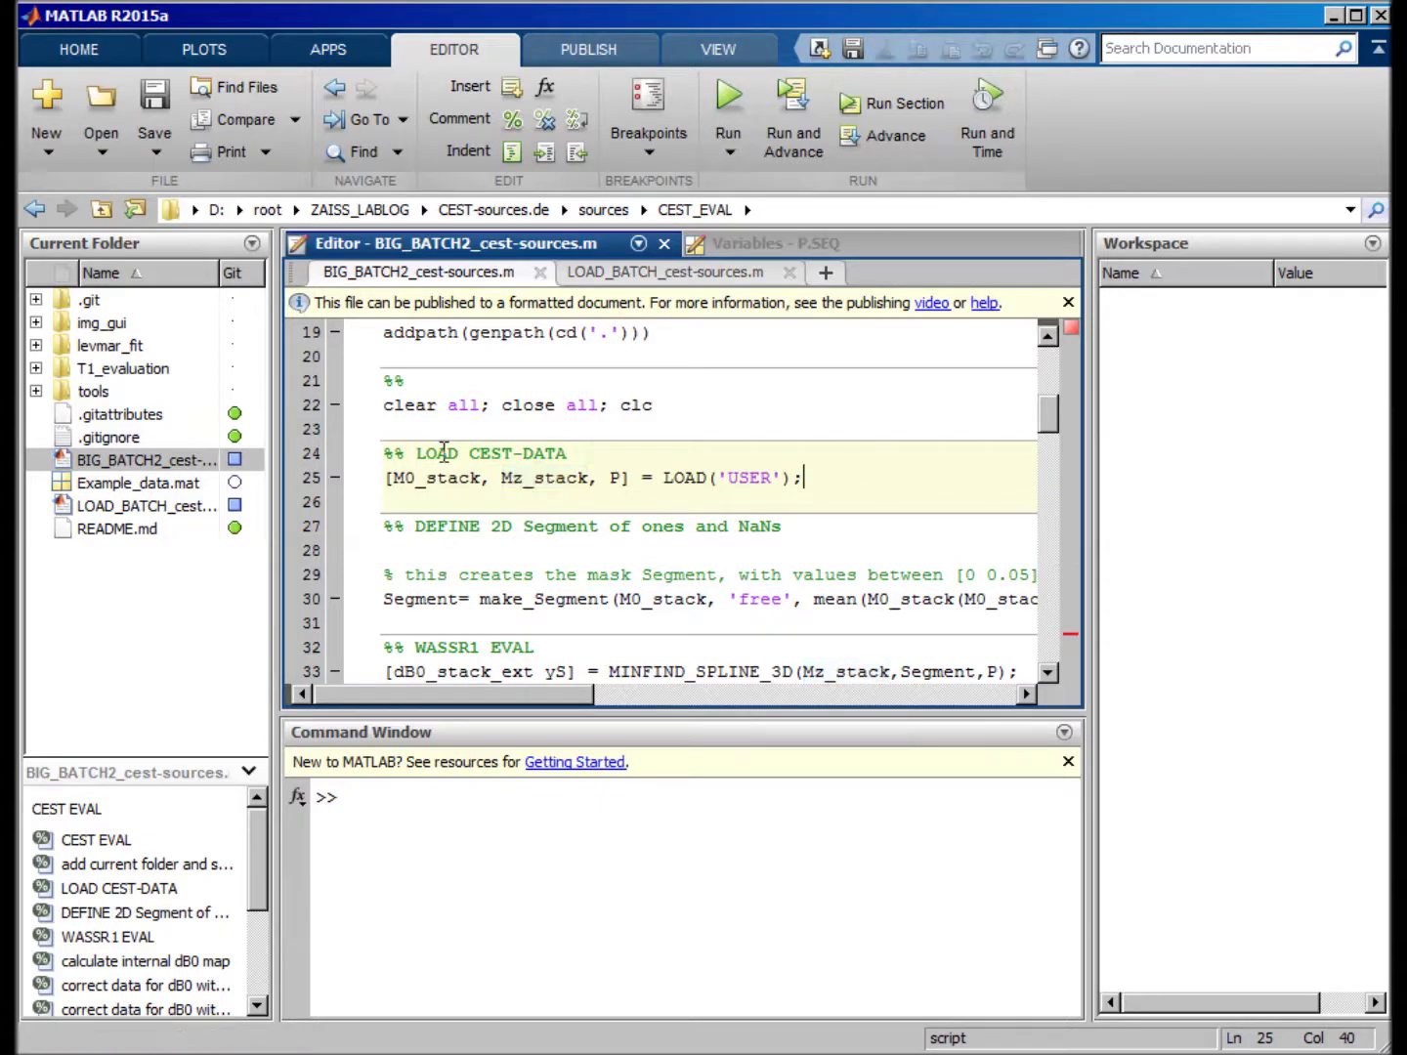
{"action": "left_click_drag", "start_coordinate": [598, 478], "coordinate": [392, 478]}
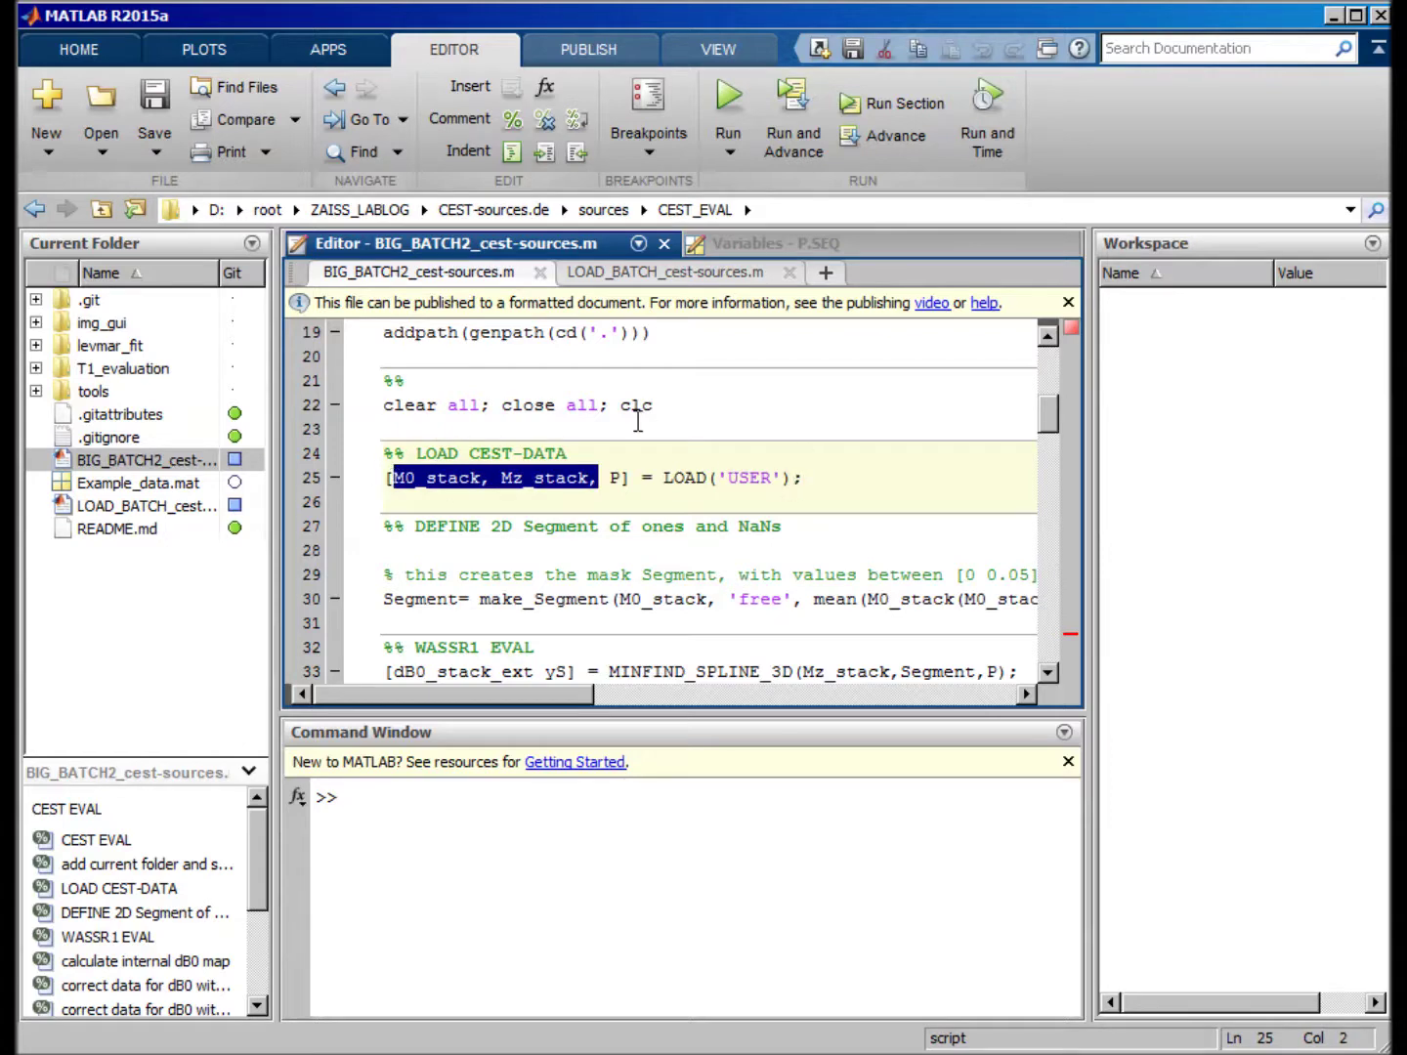
- Highlight the parameter struct P and the LOAD call, then switch to LOAD_BATCH_cest-sources.m
{"action": "double_click", "coordinate": [616, 477]}
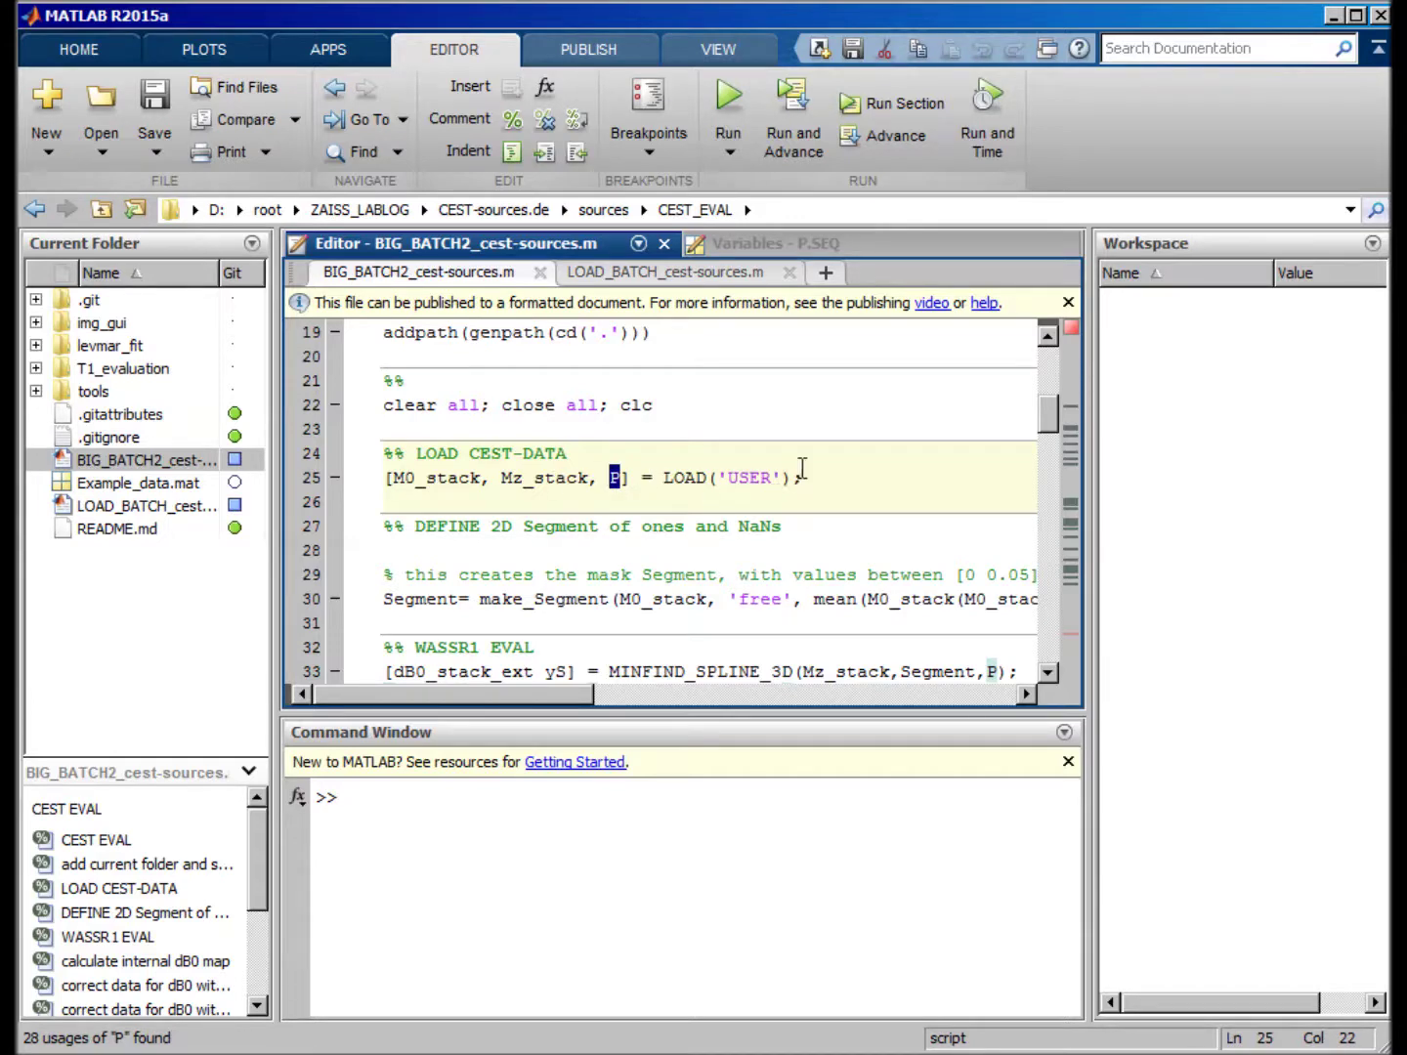
{"action": "left_click", "coordinate": [801, 471]}
{"action": "left_click", "coordinate": [700, 477]}
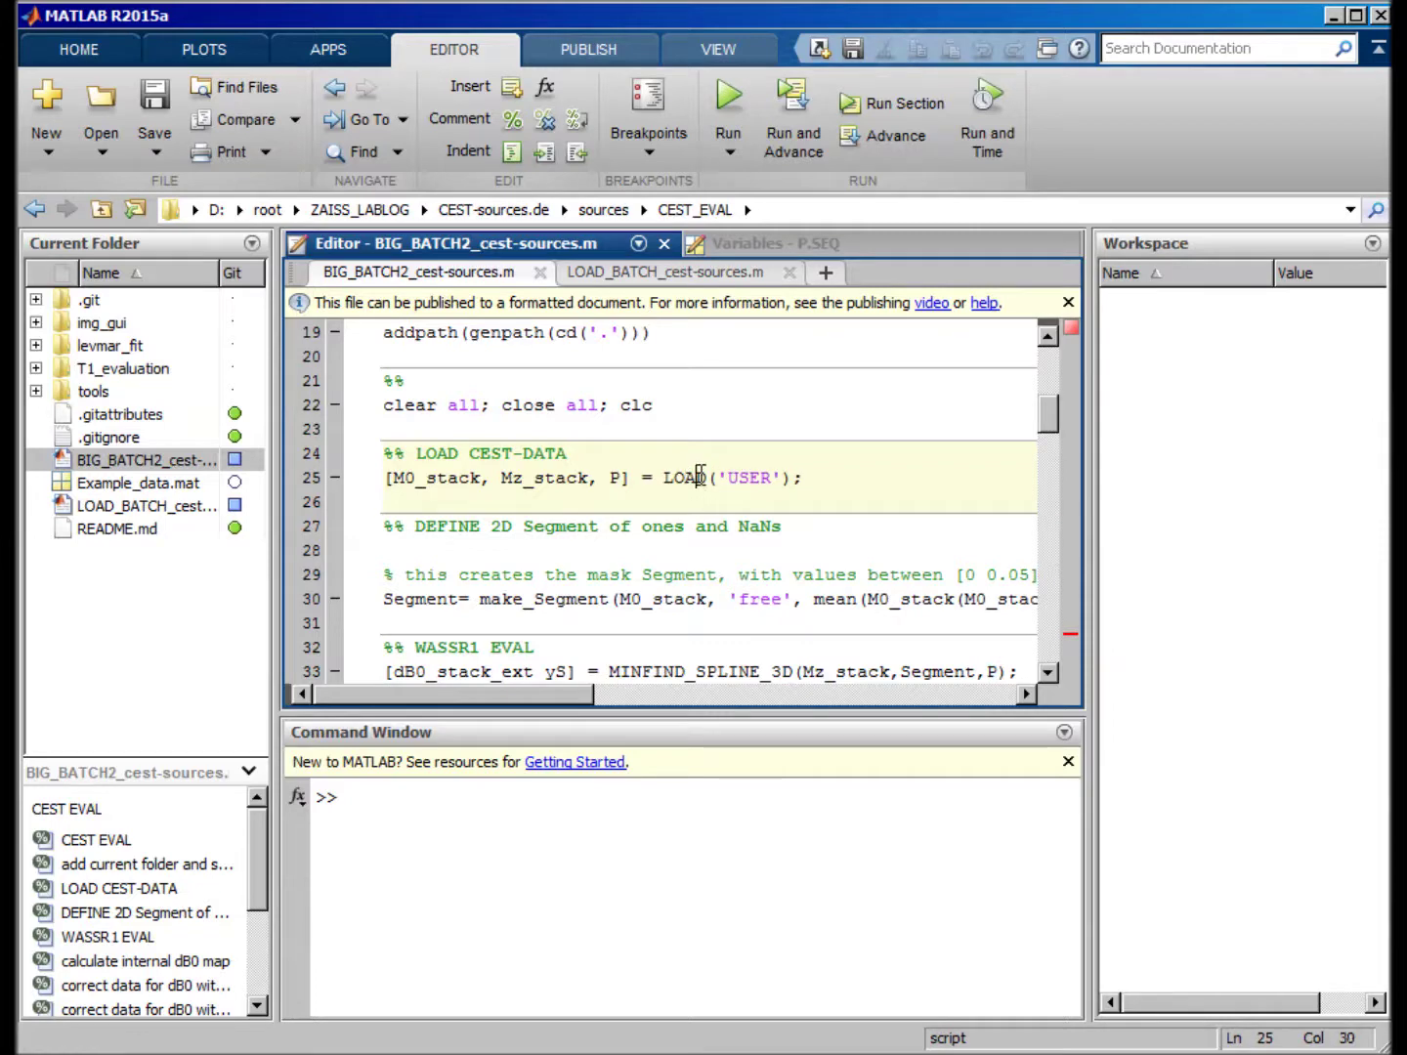
{"action": "double_click", "coordinate": [699, 477]}
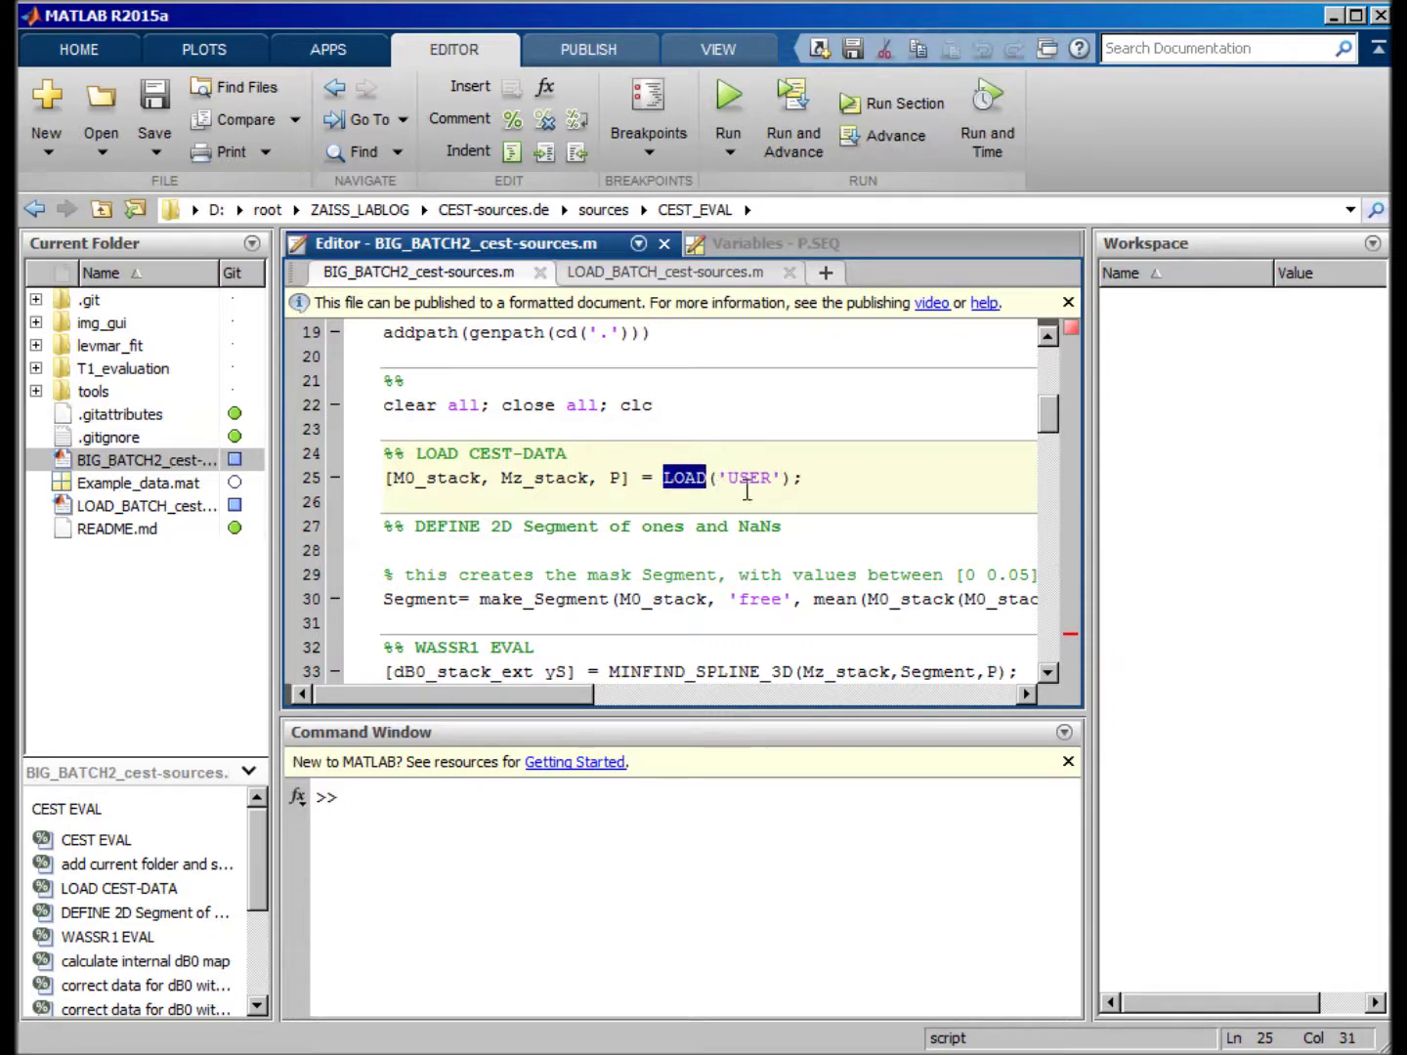
{"action": "left_click", "coordinate": [840, 477]}
{"action": "left_click_drag", "start_coordinate": [835, 480], "coordinate": [412, 457]}
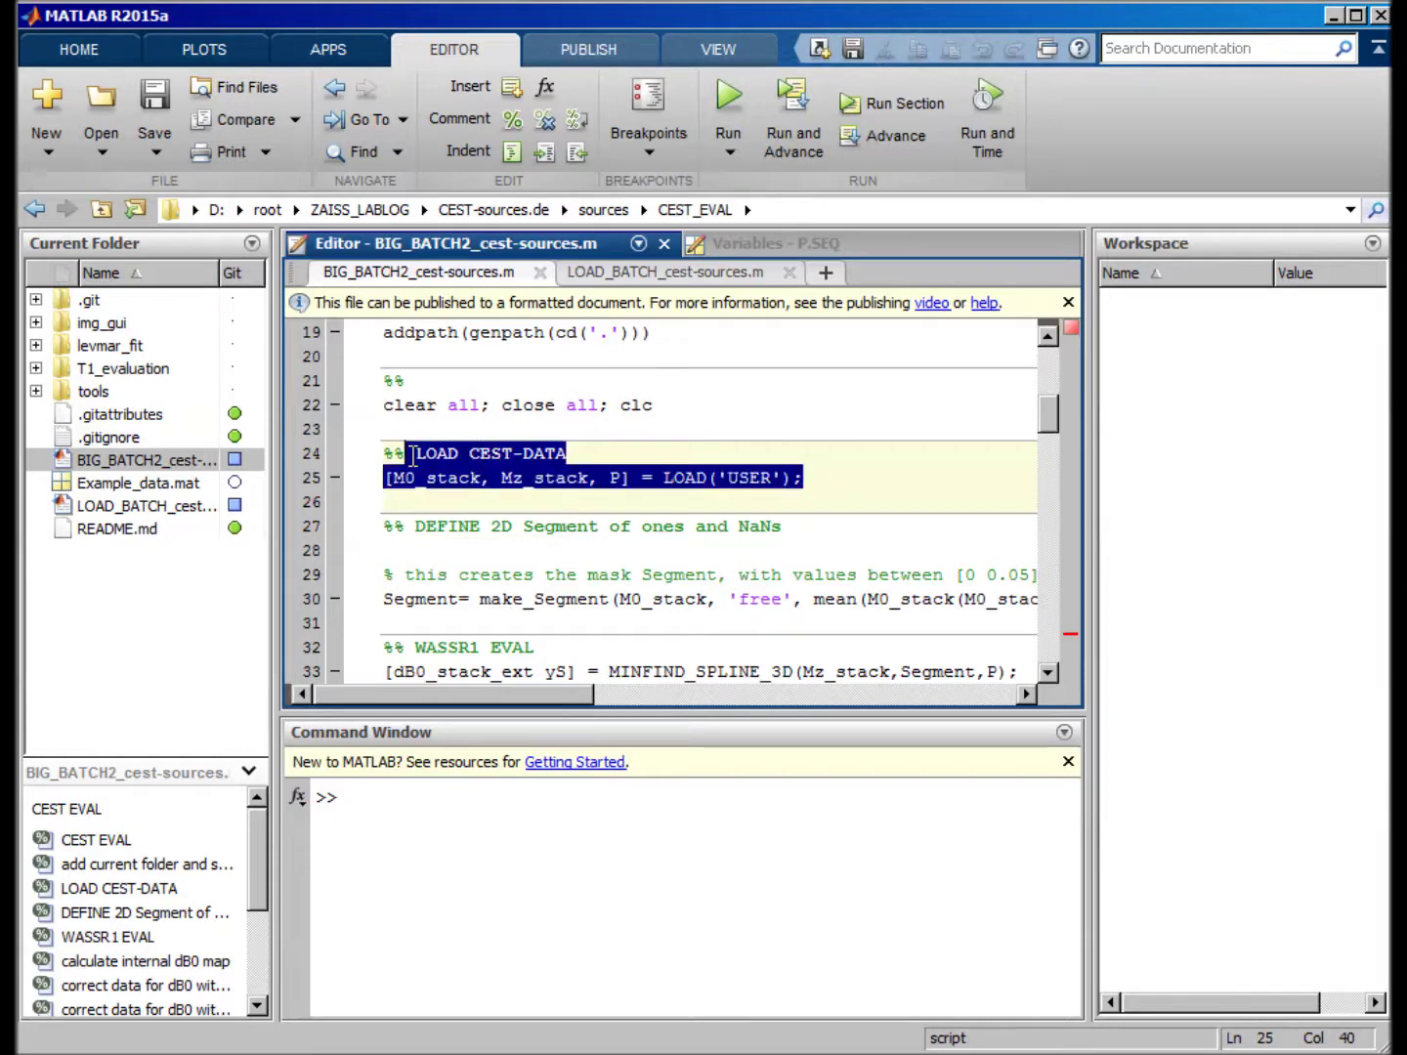
{"action": "left_click", "coordinate": [635, 272]}
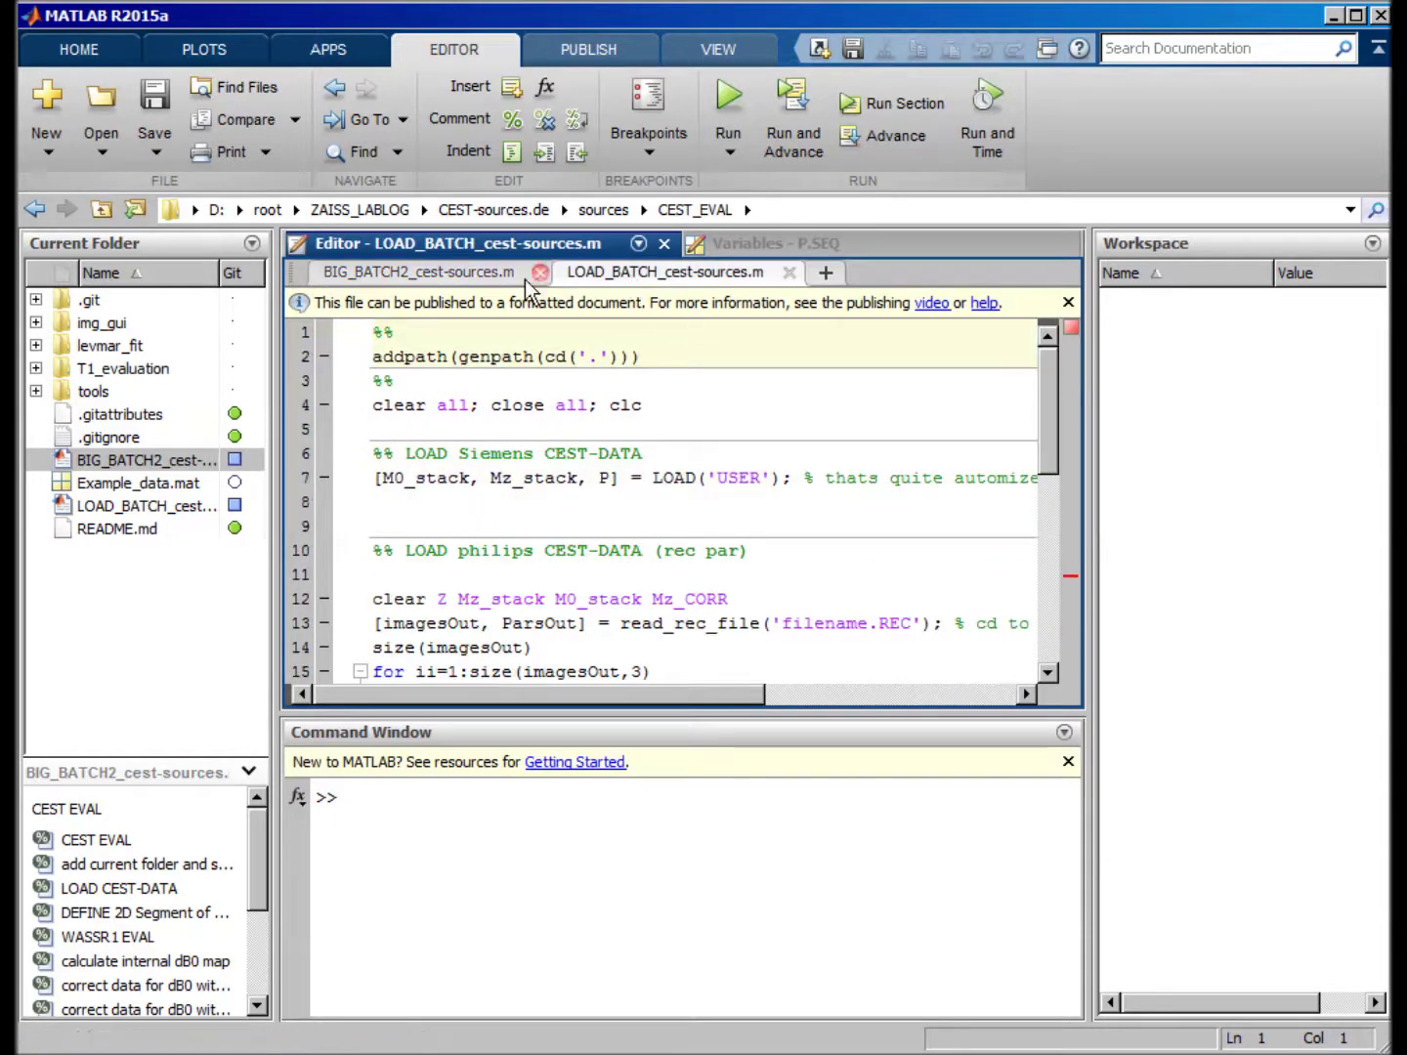
{"action": "left_click", "coordinate": [137, 508]}
{"action": "left_click", "coordinate": [652, 497]}
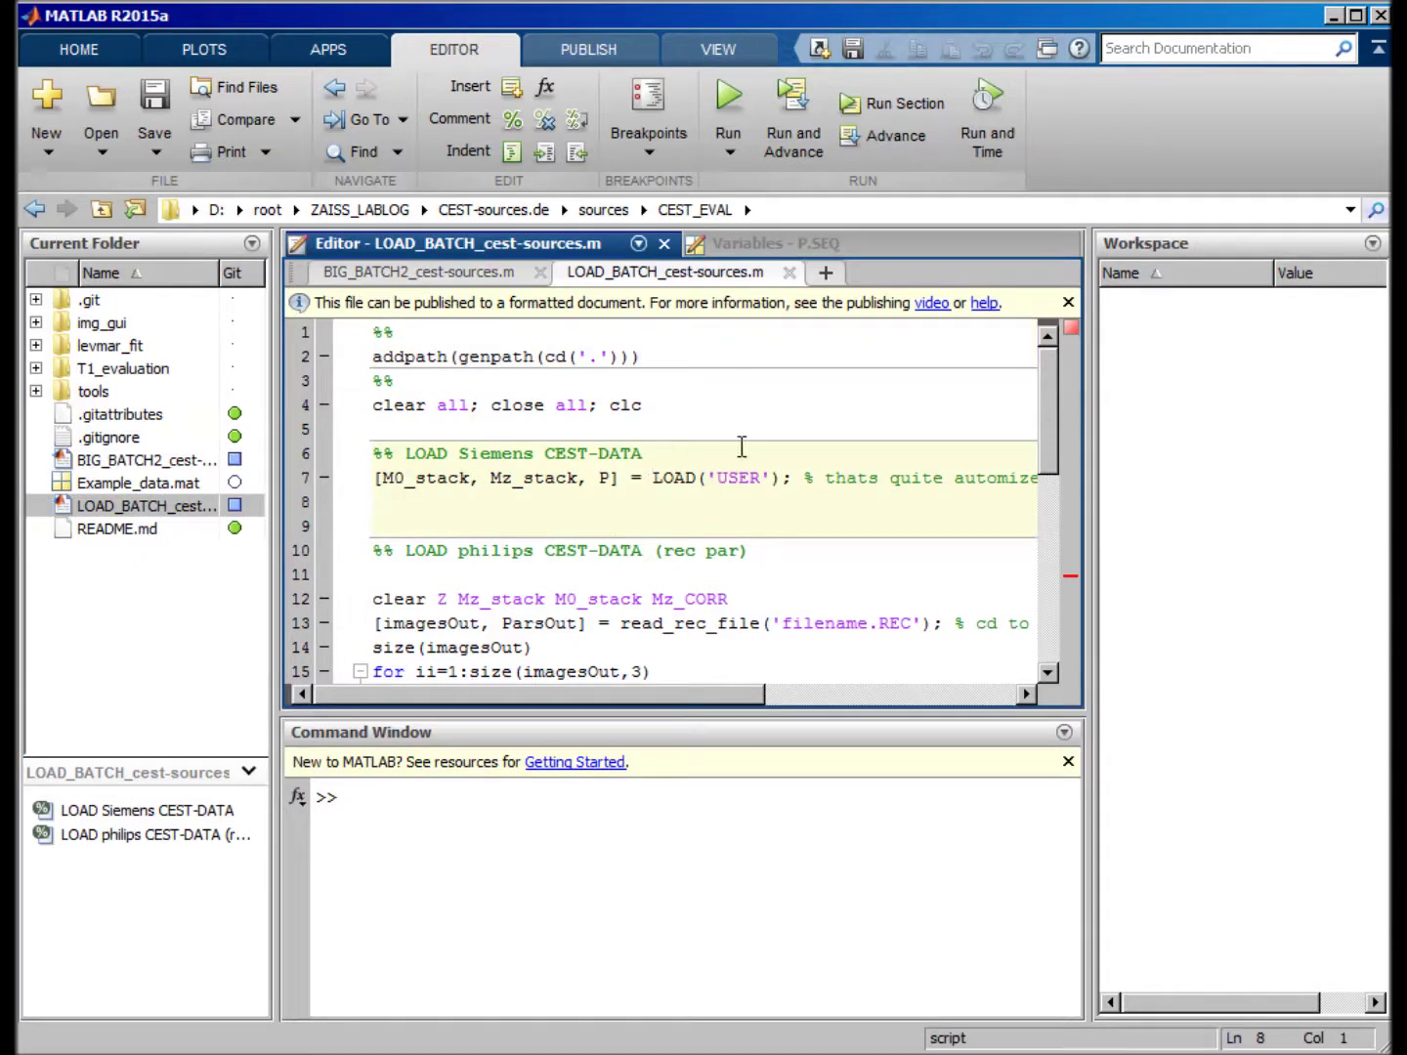
{"action": "scroll", "coordinate": [611, 479], "scroll_direction": "down", "scroll_amount": 1}
{"action": "scroll", "coordinate": [659, 451], "scroll_direction": "up", "scroll_amount": 1}
{"action": "left_click", "coordinate": [338, 477]}
{"action": "left_click", "coordinate": [552, 493]}
{"action": "scroll", "coordinate": [673, 451], "scroll_direction": "down", "scroll_amount": 1}
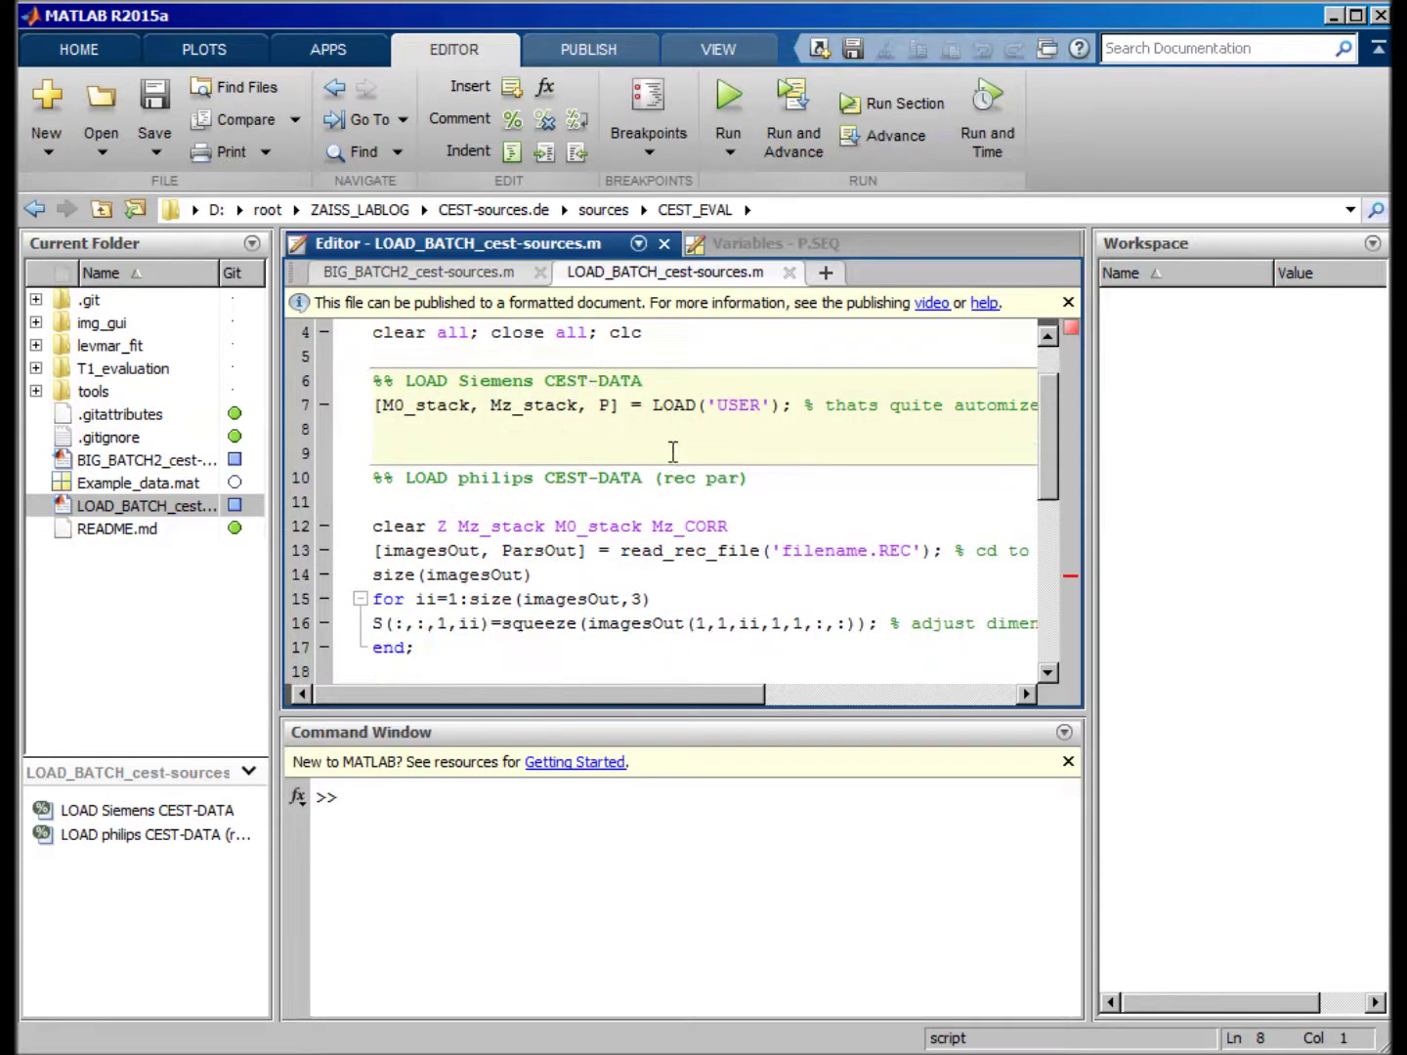
{"action": "scroll", "coordinate": [601, 381], "scroll_direction": "down", "scroll_amount": 2}
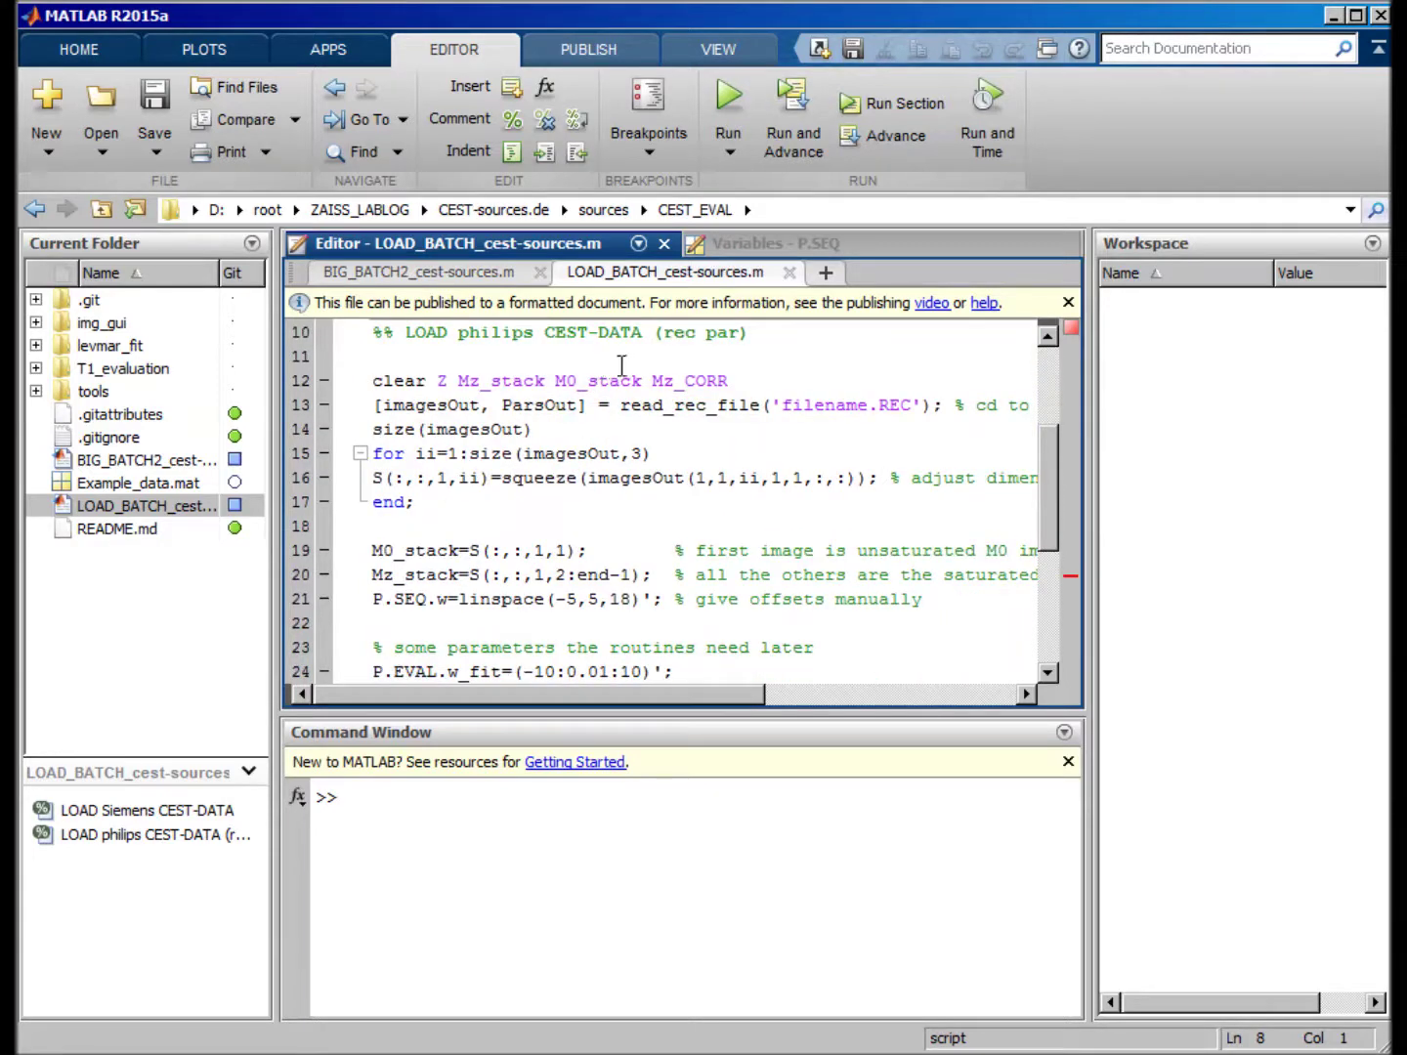
{"action": "left_click", "coordinate": [600, 356]}
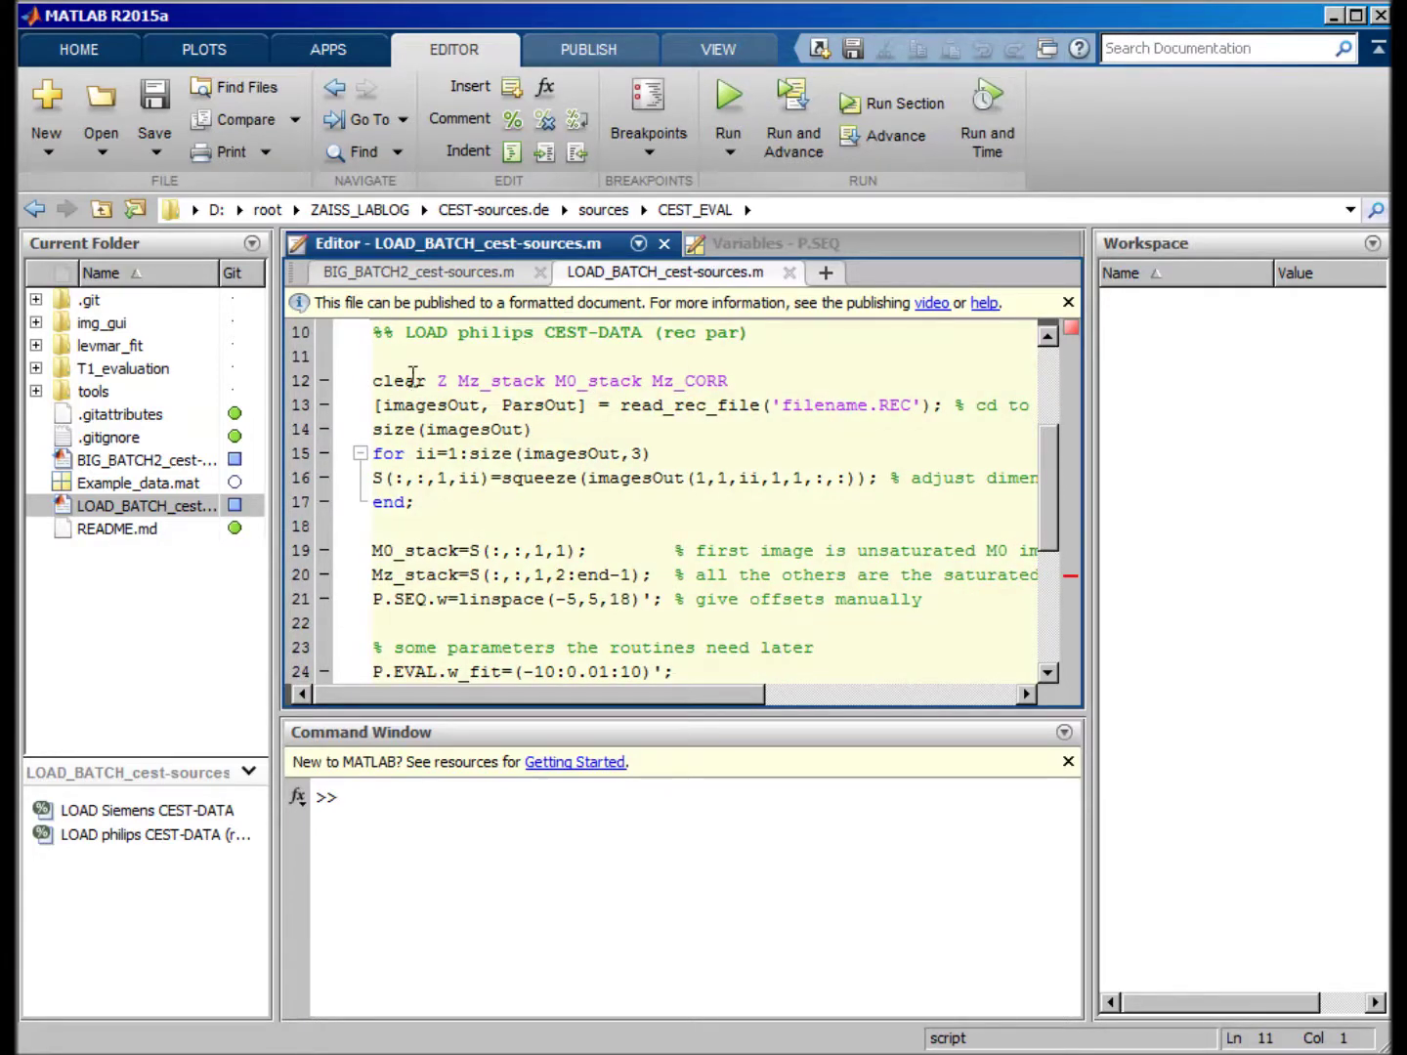
{"action": "double_click", "coordinate": [733, 404]}
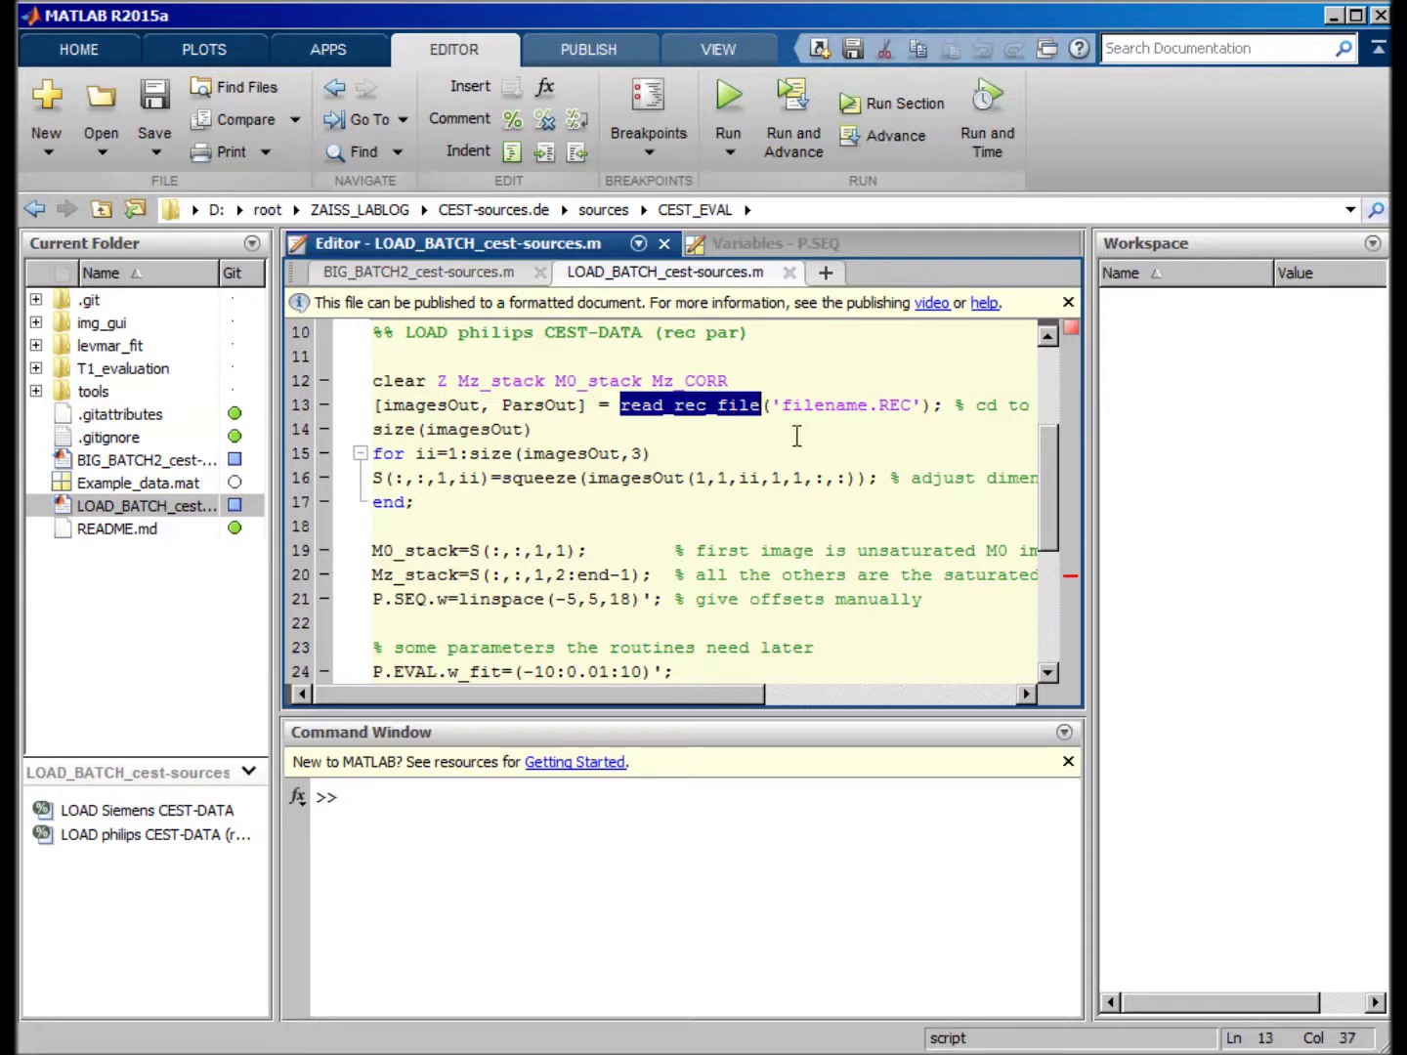
{"action": "left_click", "coordinate": [545, 430]}
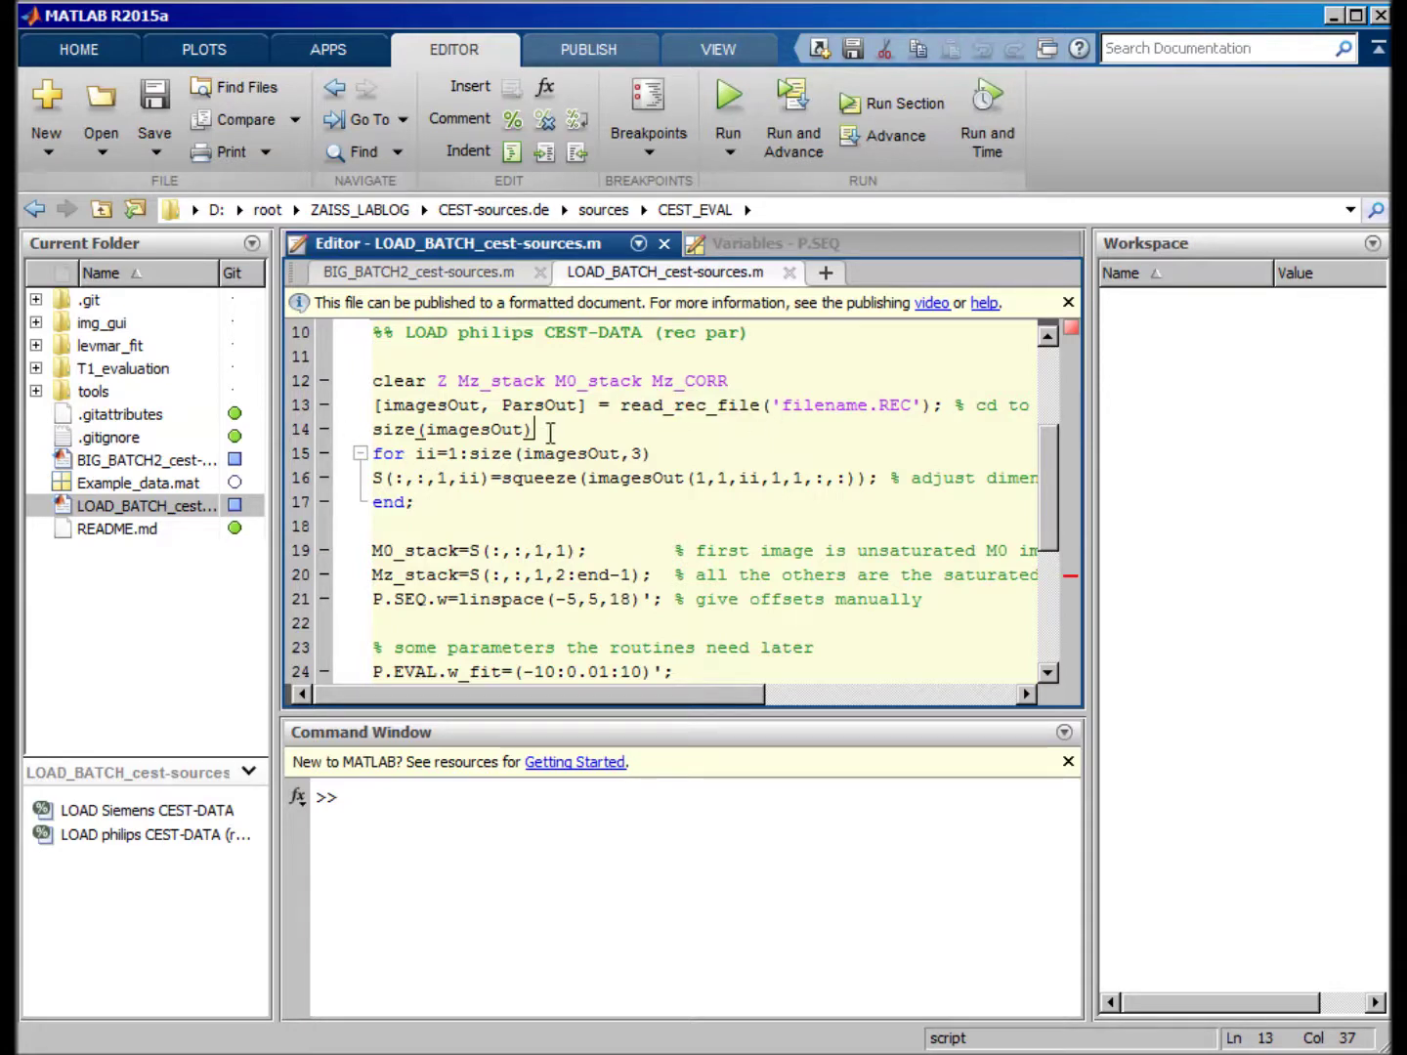
{"action": "left_click", "coordinate": [570, 525]}
{"action": "double_click", "coordinate": [380, 479]}
{"action": "left_click", "coordinate": [503, 504]}
{"action": "scroll", "coordinate": [504, 503], "scroll_direction": "down", "scroll_amount": 1}
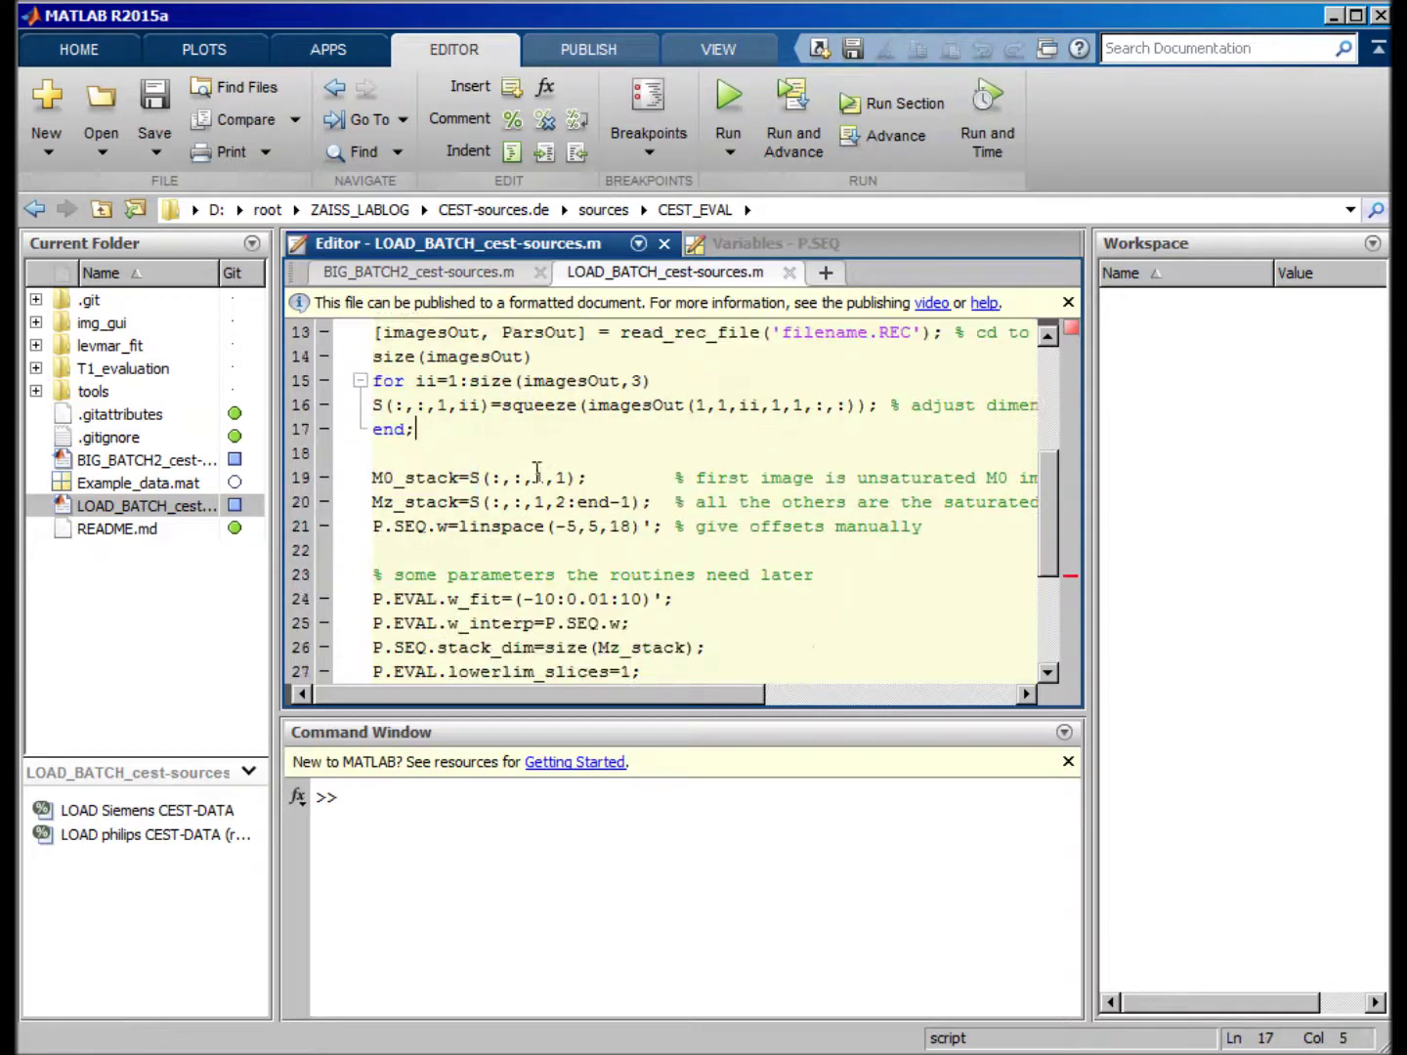
{"action": "left_click_drag", "start_coordinate": [602, 479], "coordinate": [371, 477]}
{"action": "left_click", "coordinate": [601, 480]}
{"action": "left_click_drag", "start_coordinate": [602, 481], "coordinate": [372, 480]}
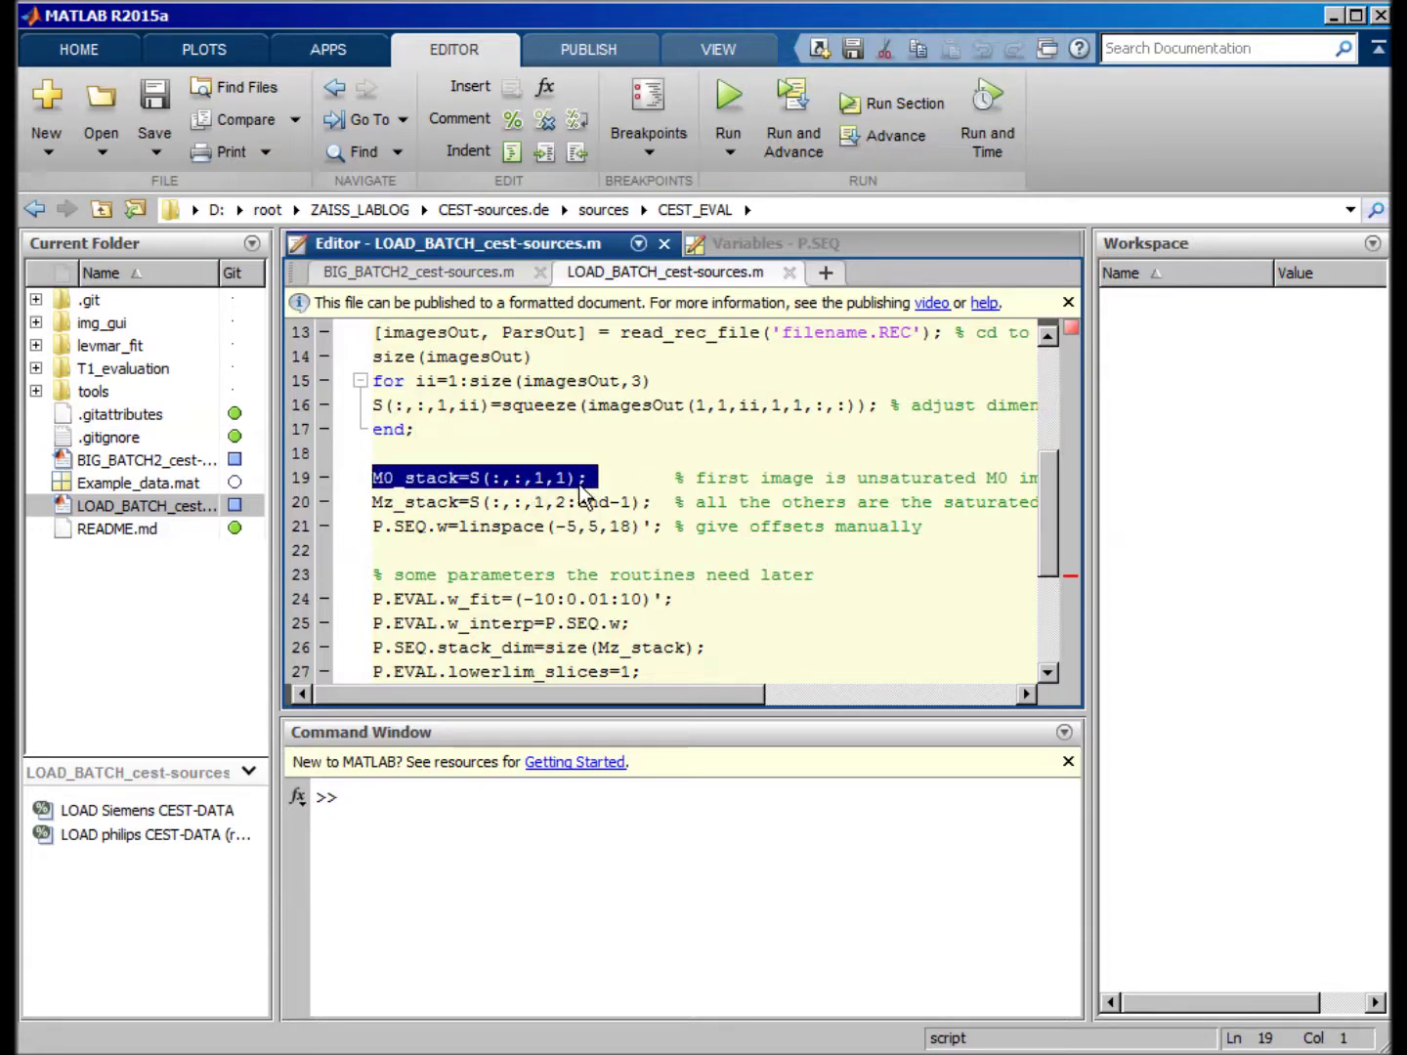
{"action": "left_click", "coordinate": [573, 482]}
{"action": "left_click", "coordinate": [396, 502]}
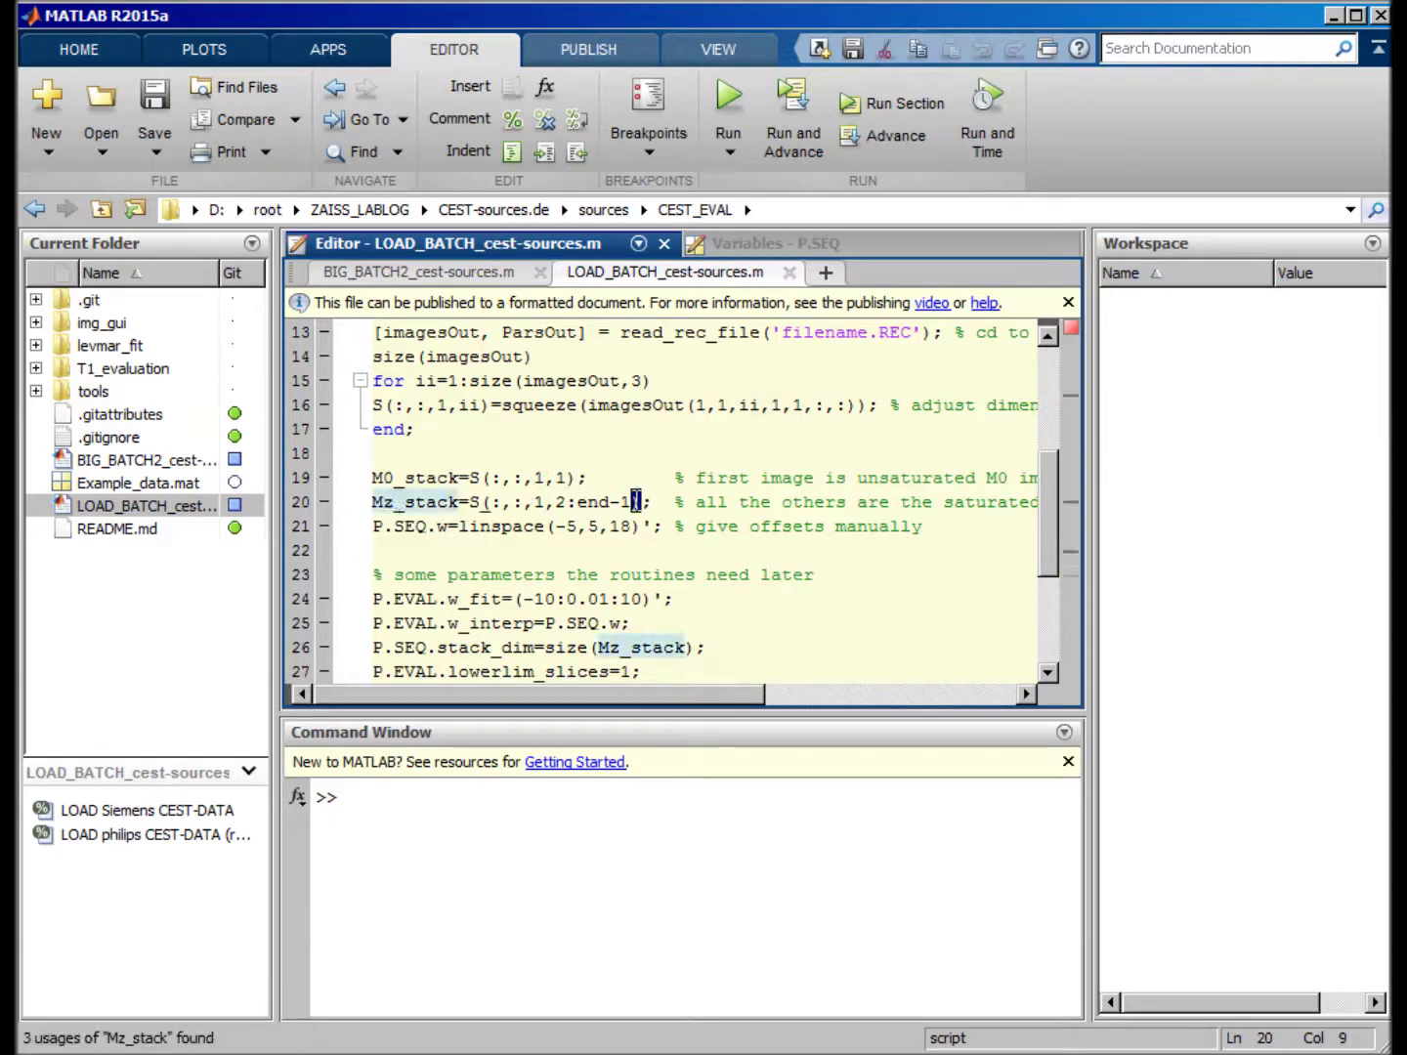
{"action": "left_click_drag", "start_coordinate": [646, 502], "coordinate": [387, 499]}
{"action": "left_click", "coordinate": [404, 503]}
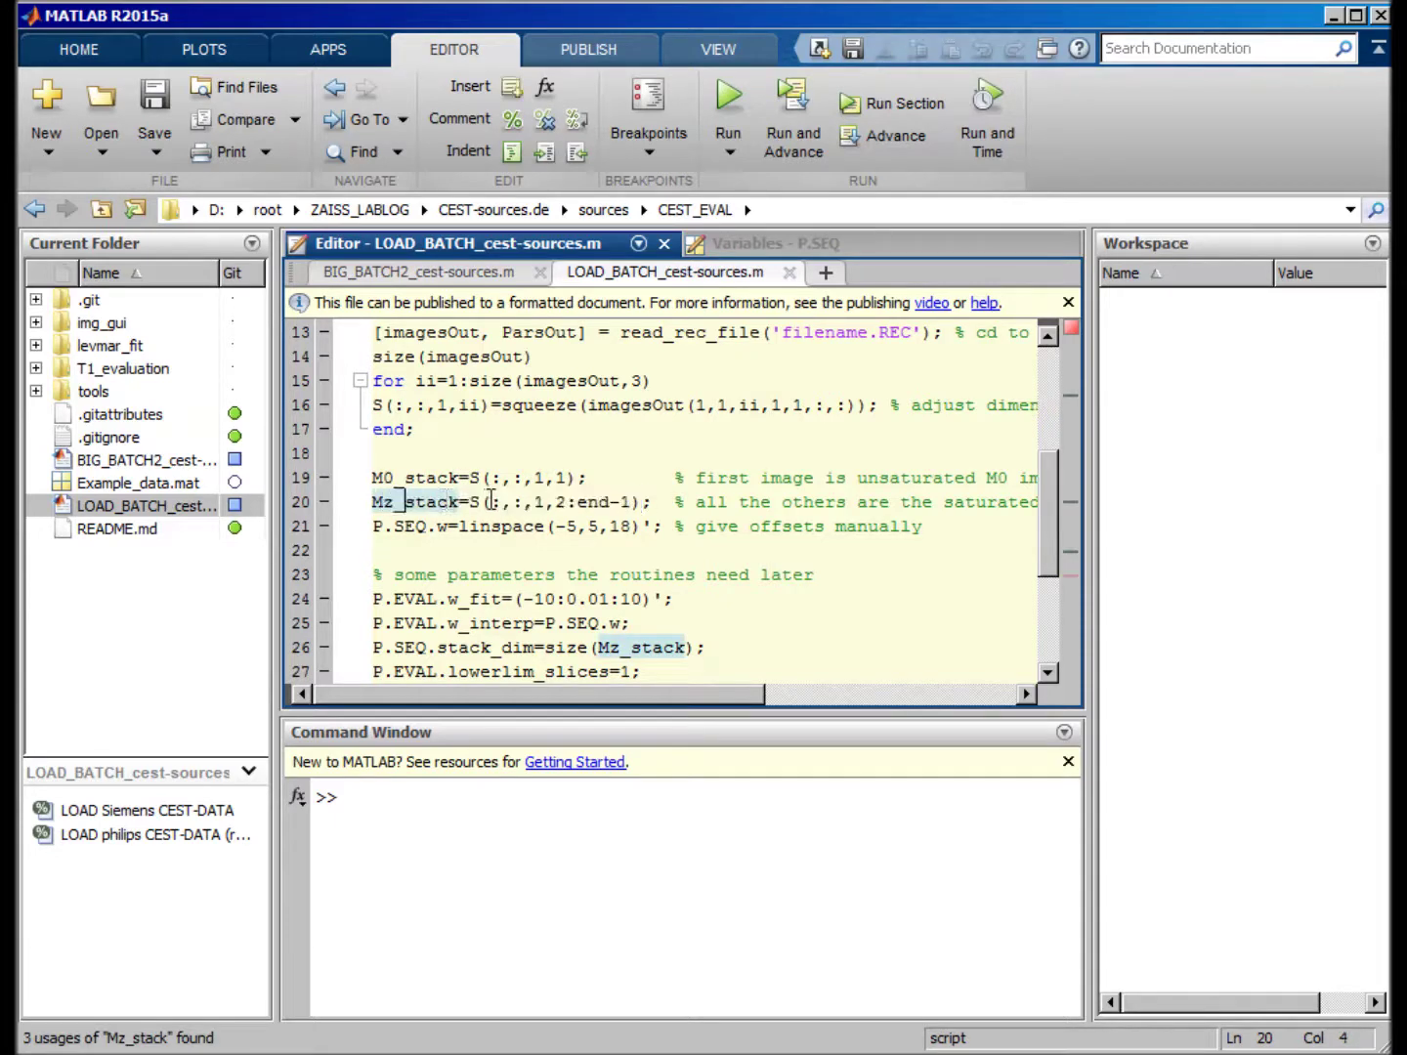
{"action": "left_click", "coordinate": [405, 478]}
{"action": "double_click", "coordinate": [410, 478]}
{"action": "left_click", "coordinate": [426, 502]}
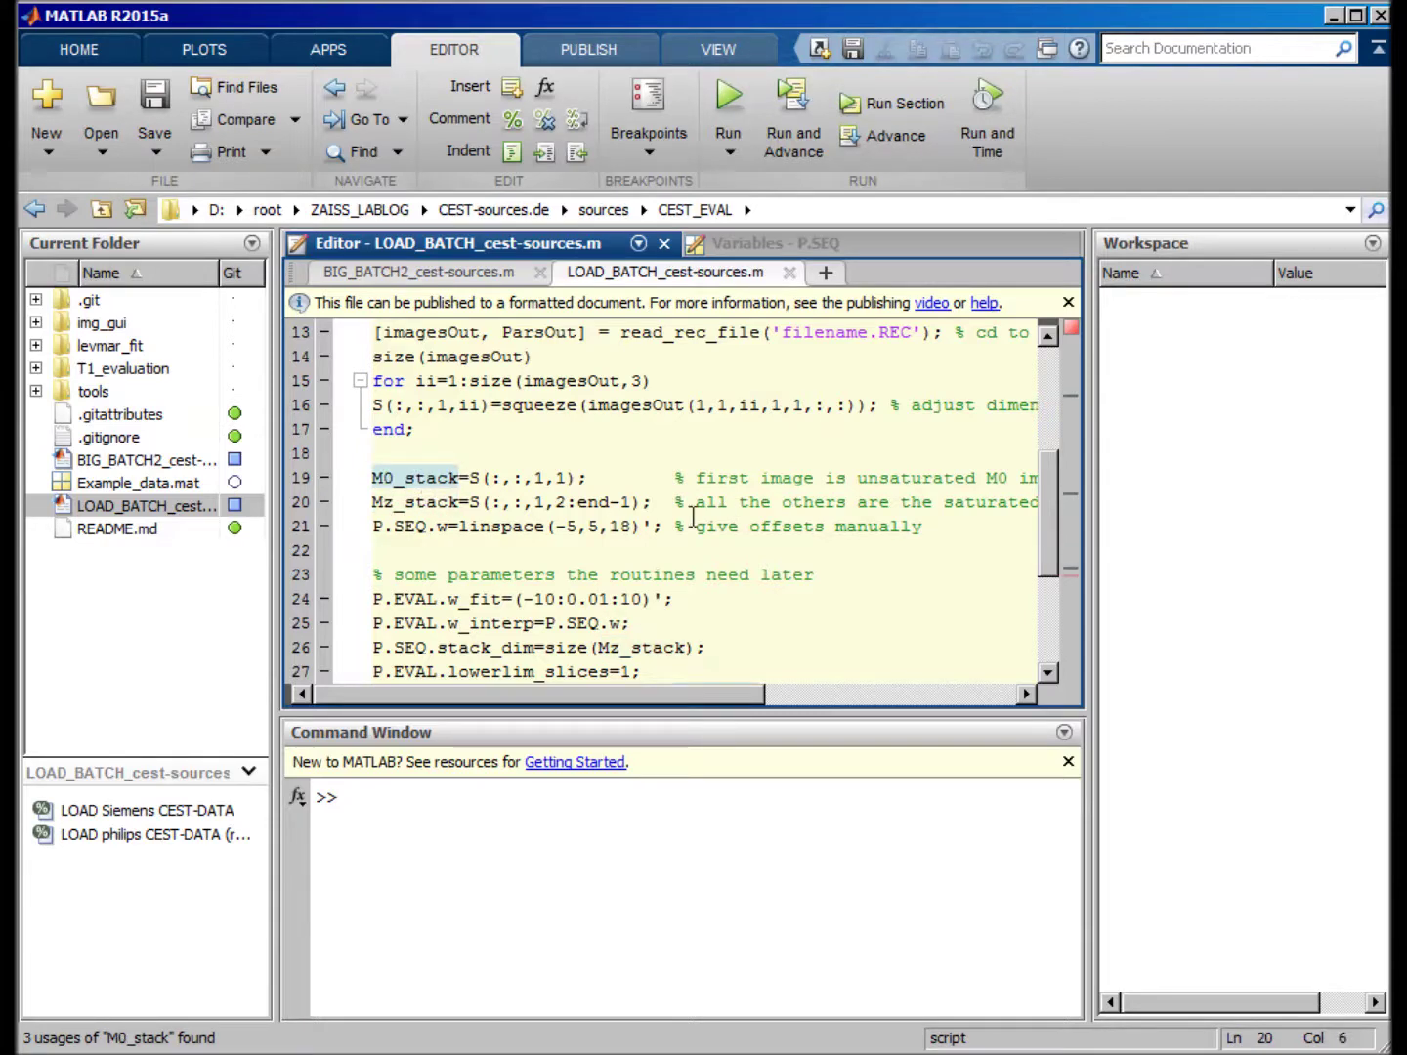
- Inspect P.SEQ.w and its linspace offsets: start -5 and 18 offsets
{"action": "left_click_drag", "start_coordinate": [450, 527], "coordinate": [365, 527]}
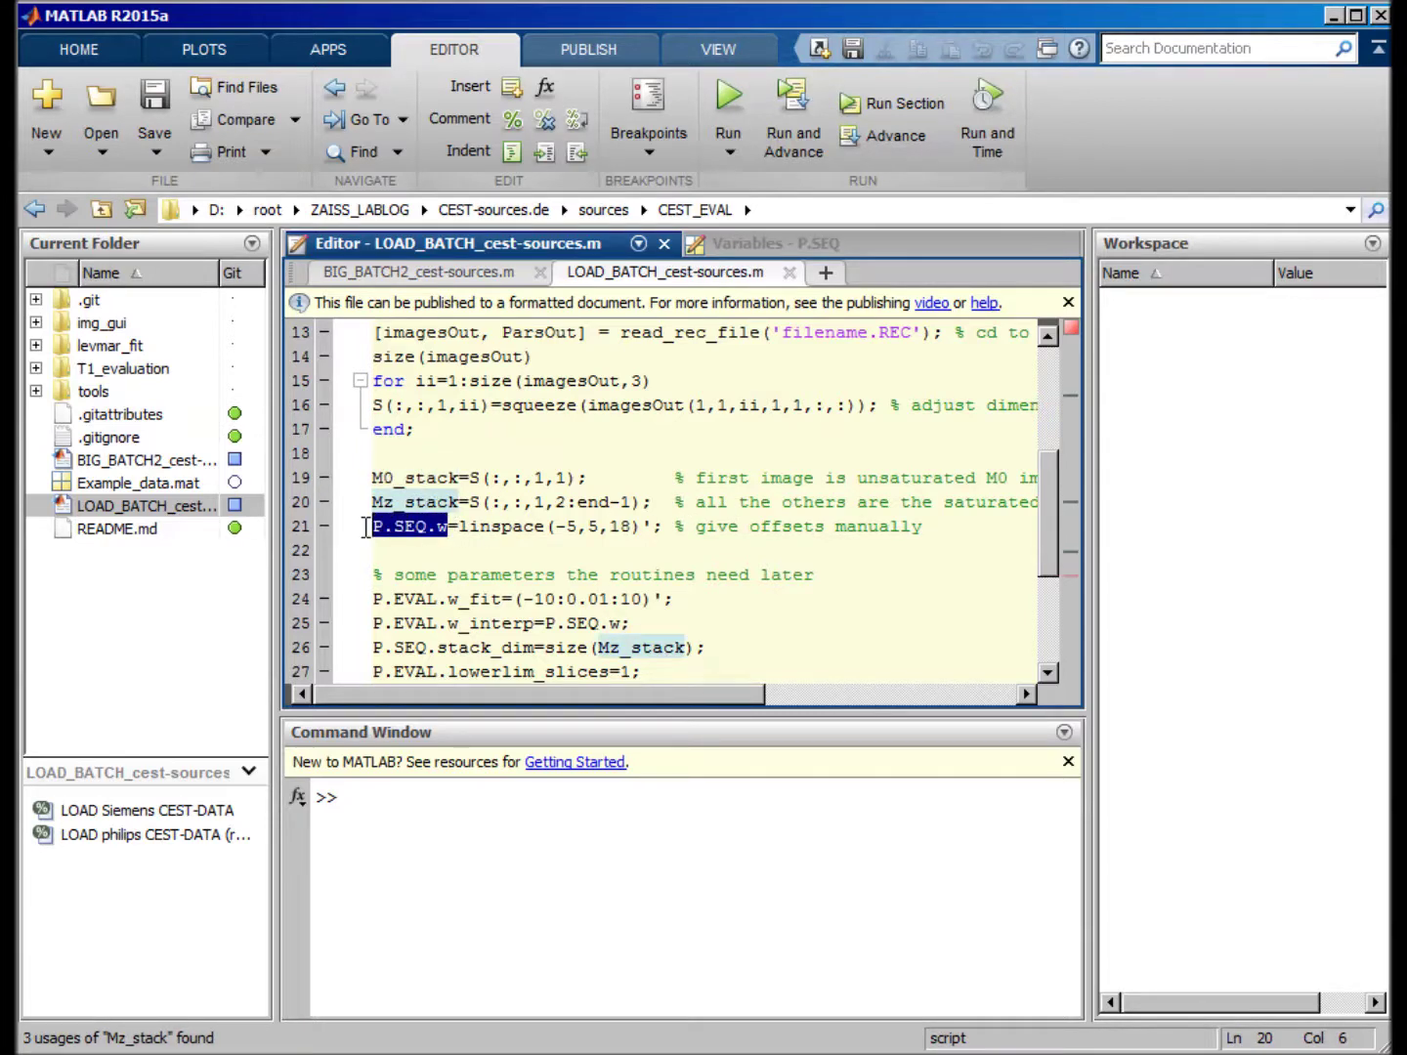
{"action": "left_click", "coordinate": [434, 554]}
{"action": "scroll", "coordinate": [433, 554], "scroll_direction": "down", "scroll_amount": 1}
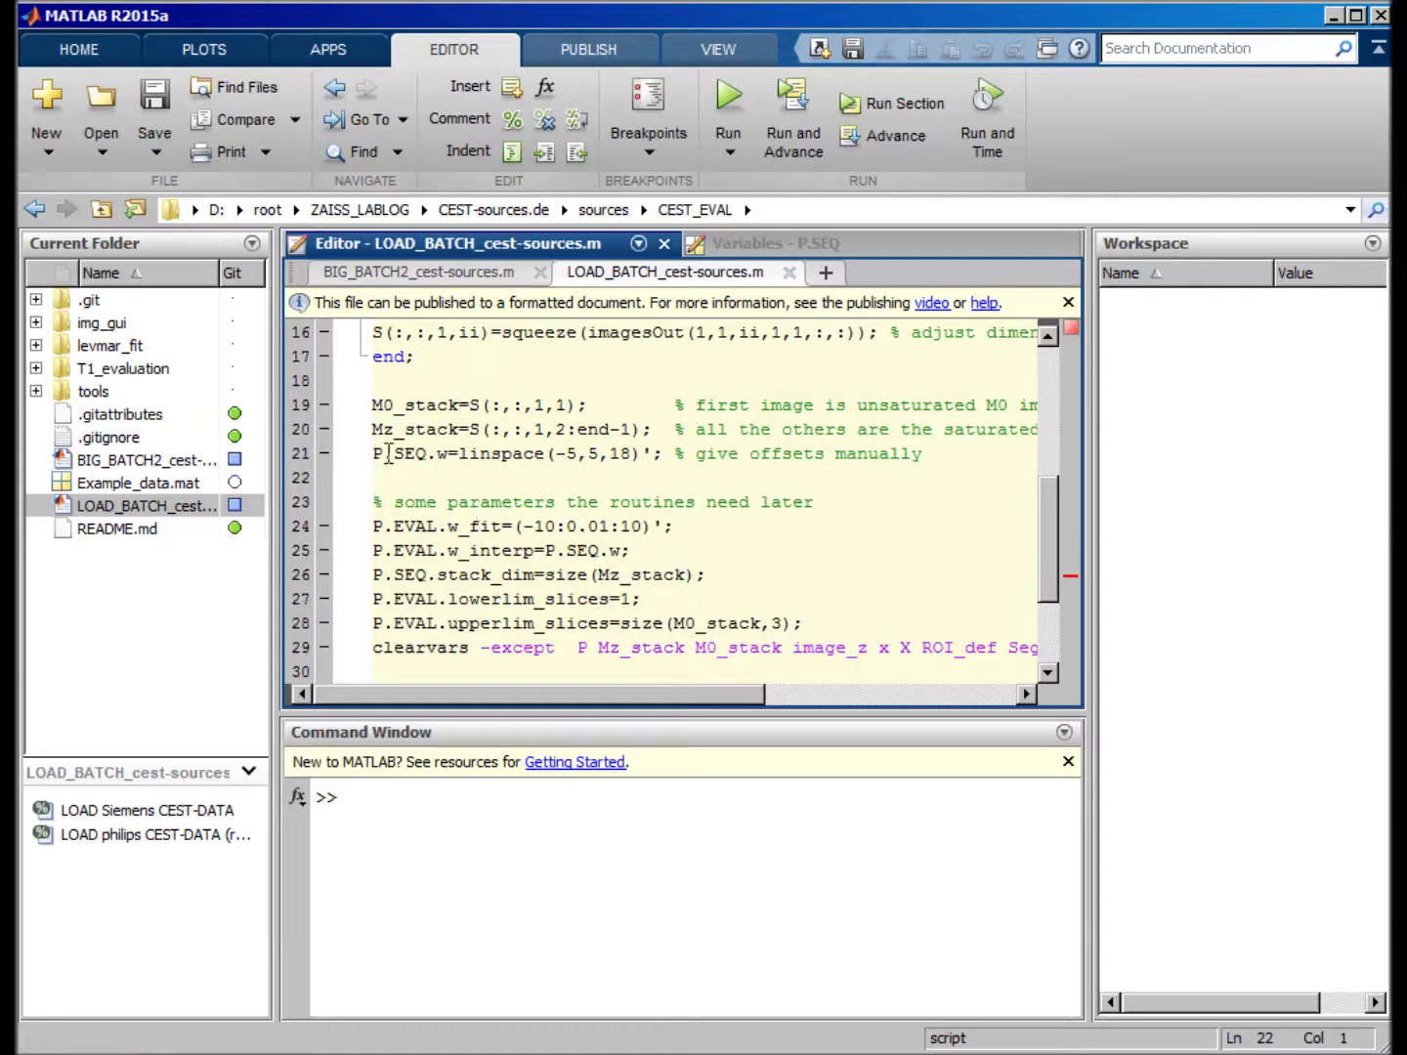
{"action": "left_click_drag", "start_coordinate": [384, 456], "coordinate": [434, 456]}
{"action": "double_click", "coordinate": [424, 457]}
{"action": "left_click_drag", "start_coordinate": [652, 453], "coordinate": [470, 454]}
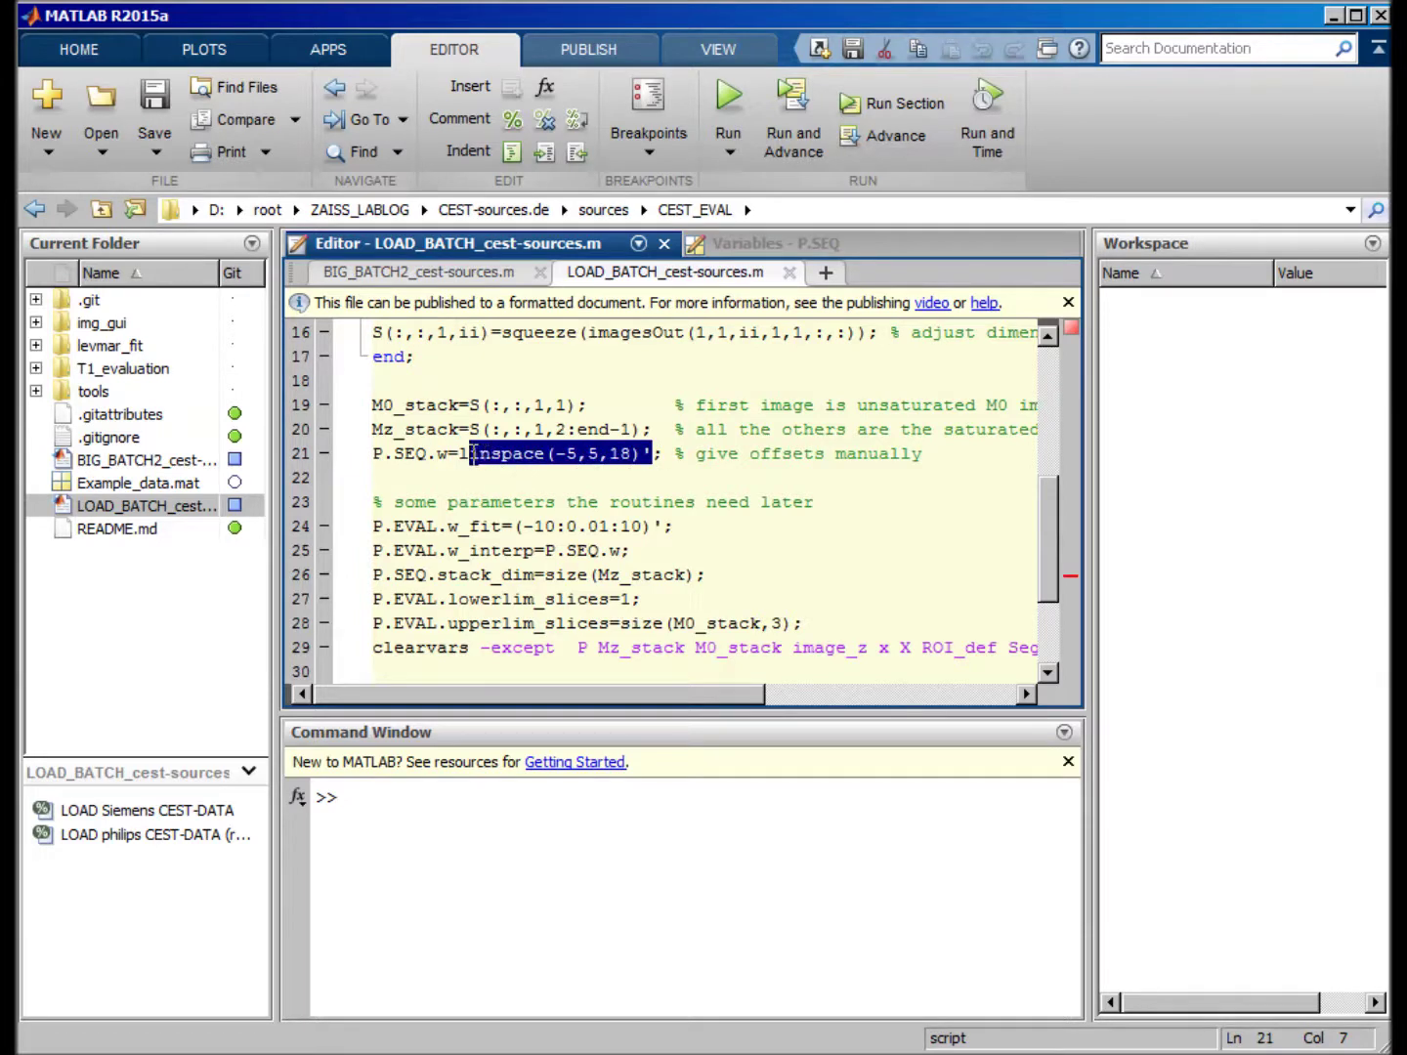
{"action": "left_click", "coordinate": [576, 455]}
{"action": "left_click_drag", "start_coordinate": [579, 454], "coordinate": [563, 456]}
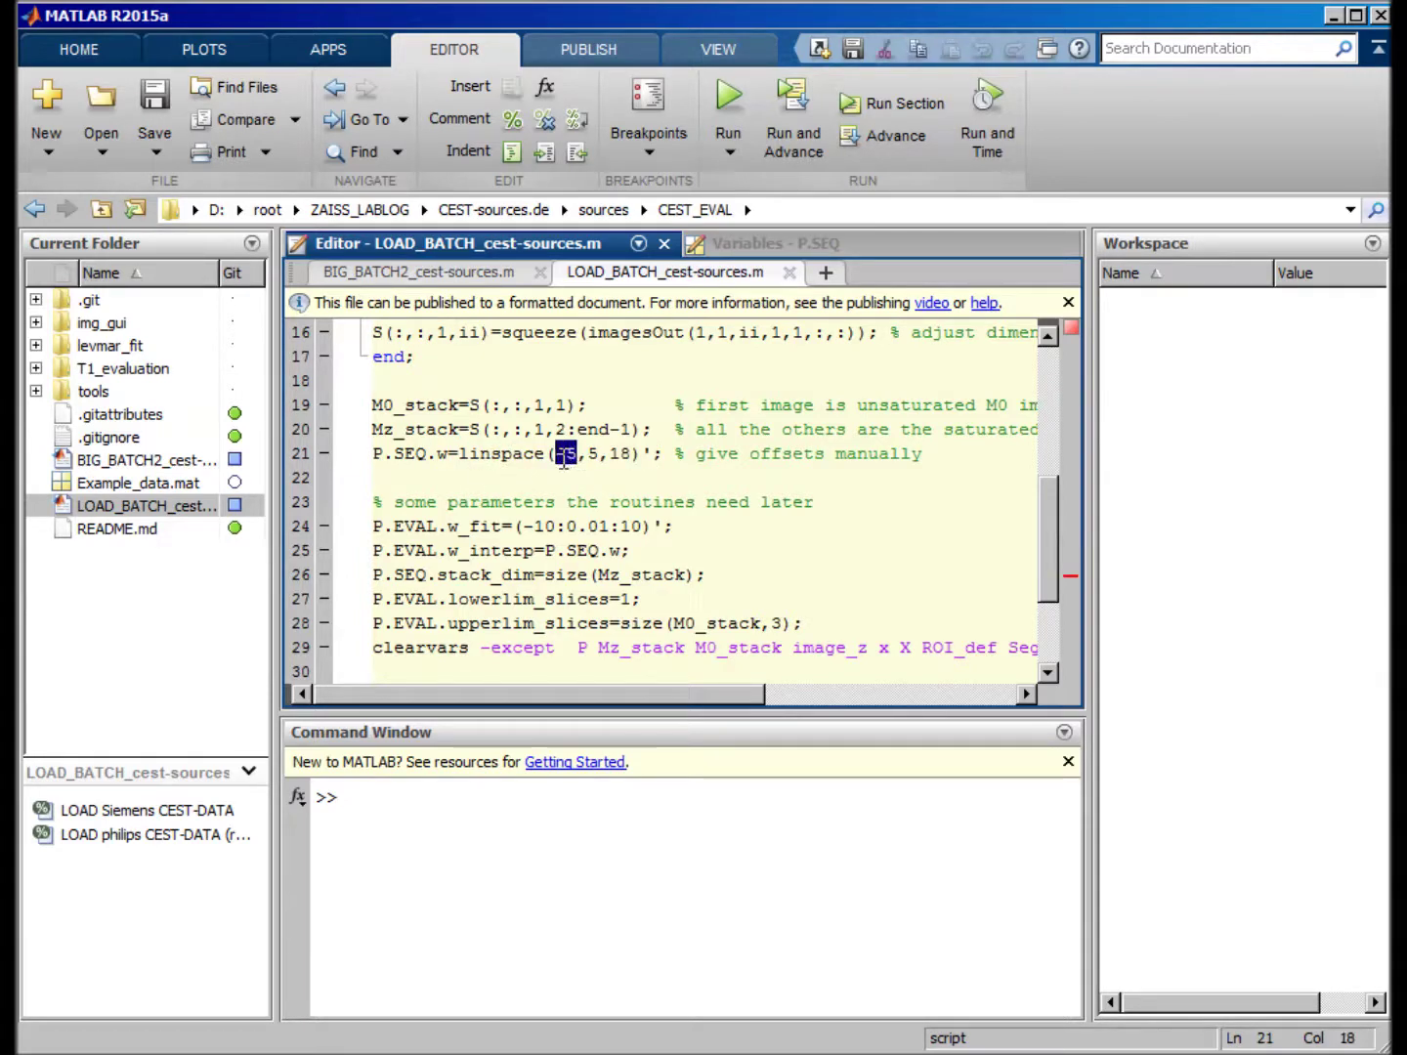
{"action": "left_click", "coordinate": [596, 455]}
{"action": "double_click", "coordinate": [621, 455]}
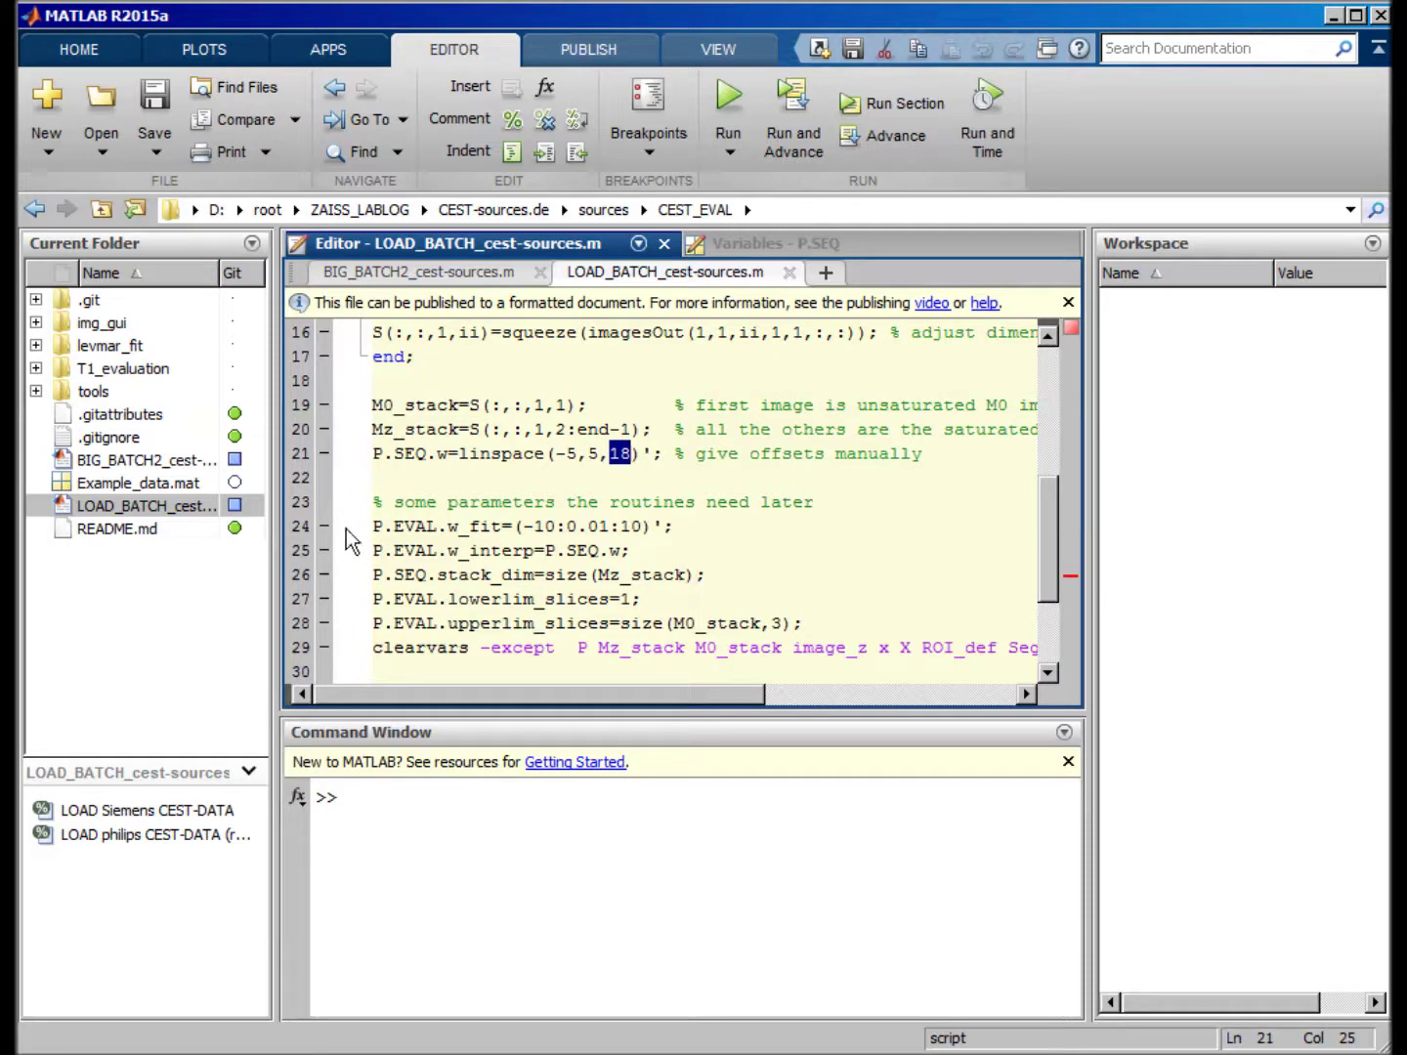
- Review the P.EVAL parameter lines, including lowerlim_slices and upperlim_slices
{"action": "left_click_drag", "start_coordinate": [373, 528], "coordinate": [779, 590]}
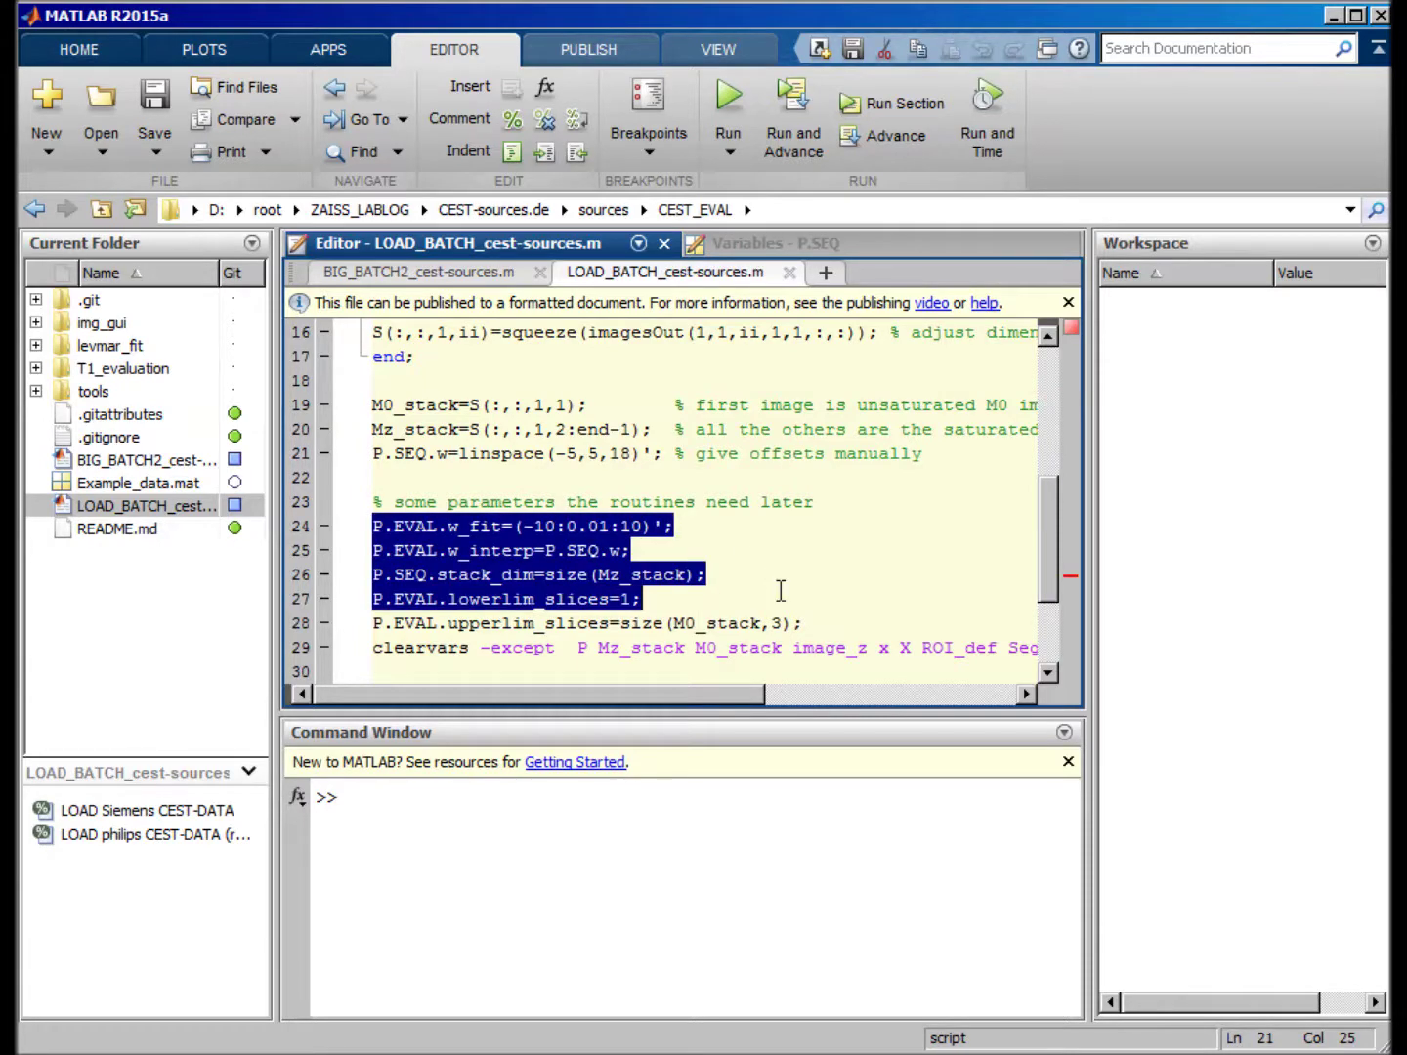
{"action": "left_click", "coordinate": [748, 543]}
{"action": "scroll", "coordinate": [665, 552], "scroll_direction": "down", "scroll_amount": 1}
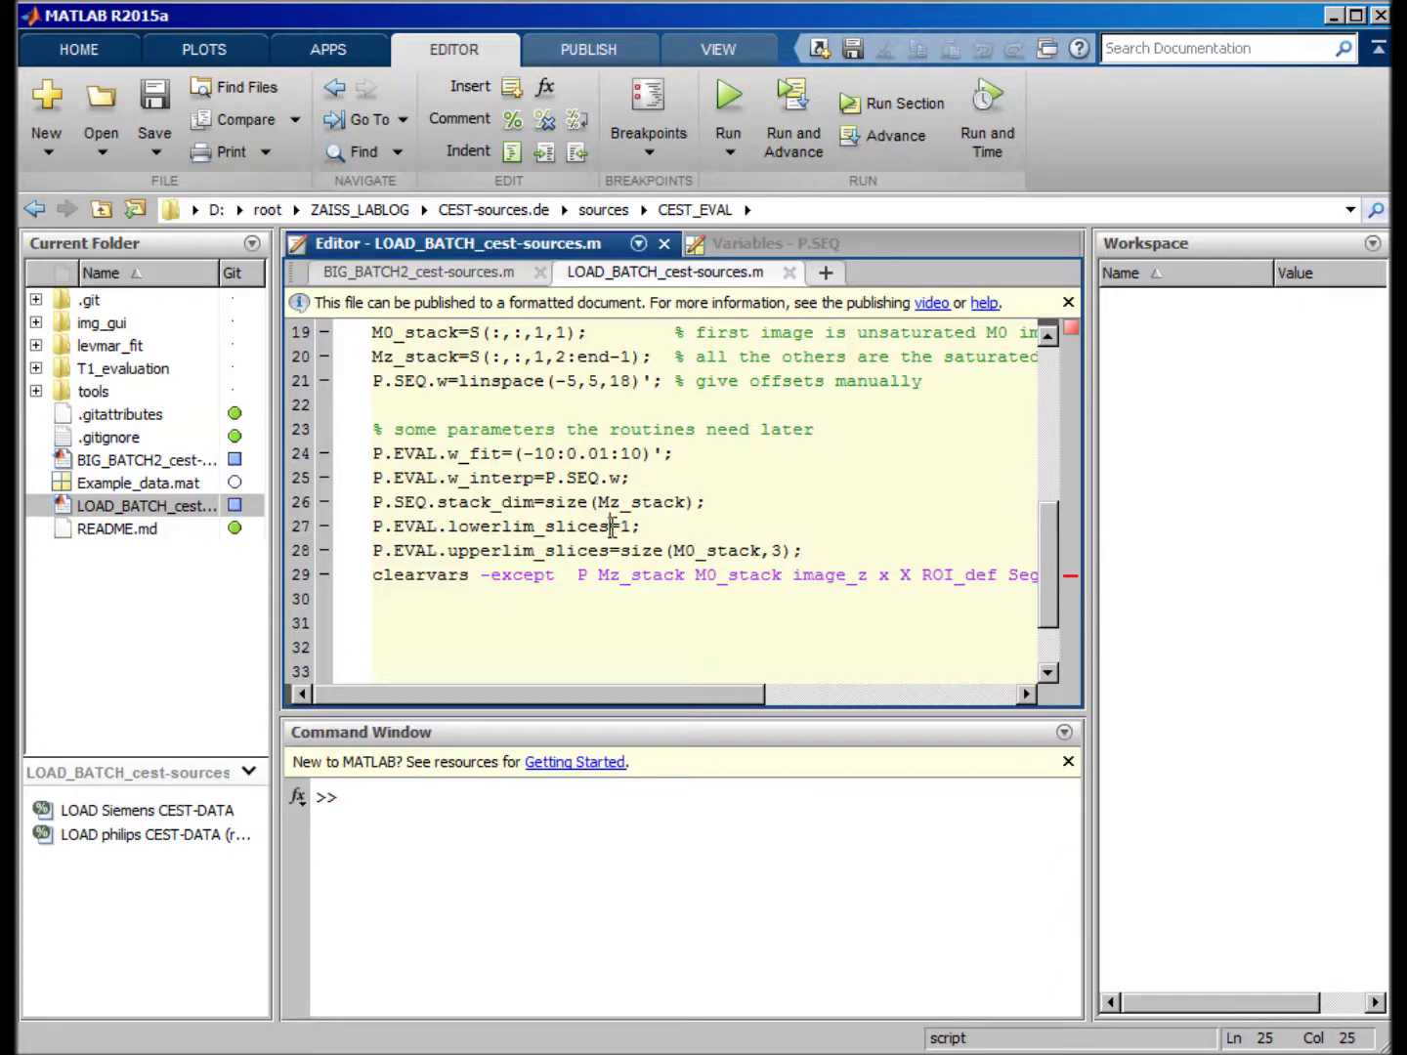
{"action": "left_click_drag", "start_coordinate": [610, 528], "coordinate": [449, 528]}
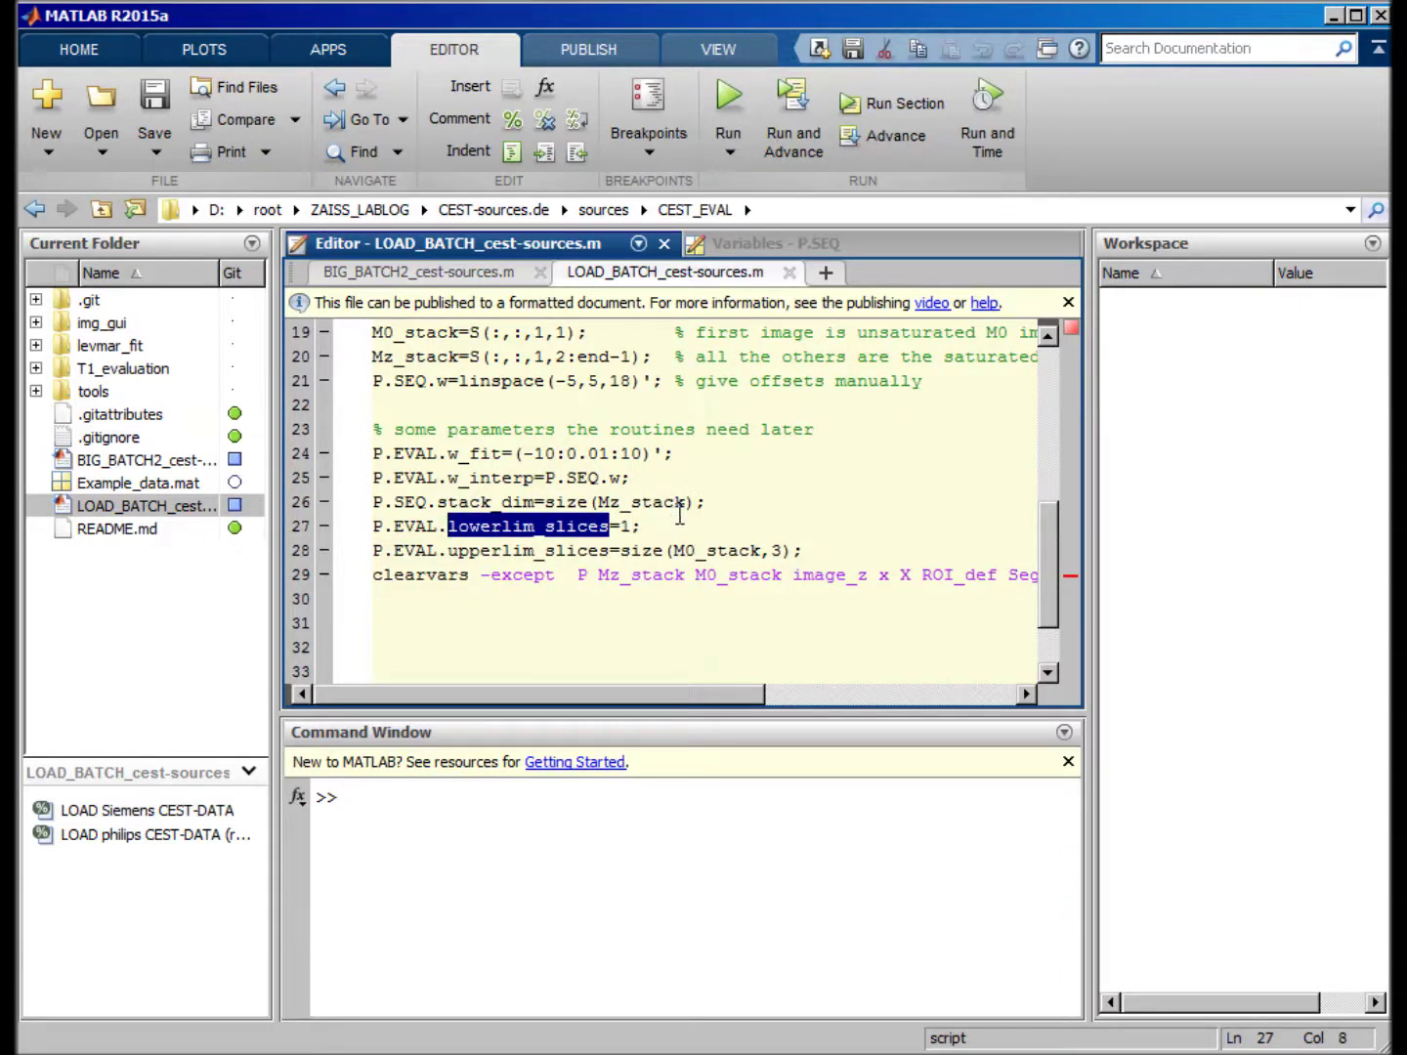
{"action": "left_click", "coordinate": [706, 525]}
{"action": "double_click", "coordinate": [542, 552]}
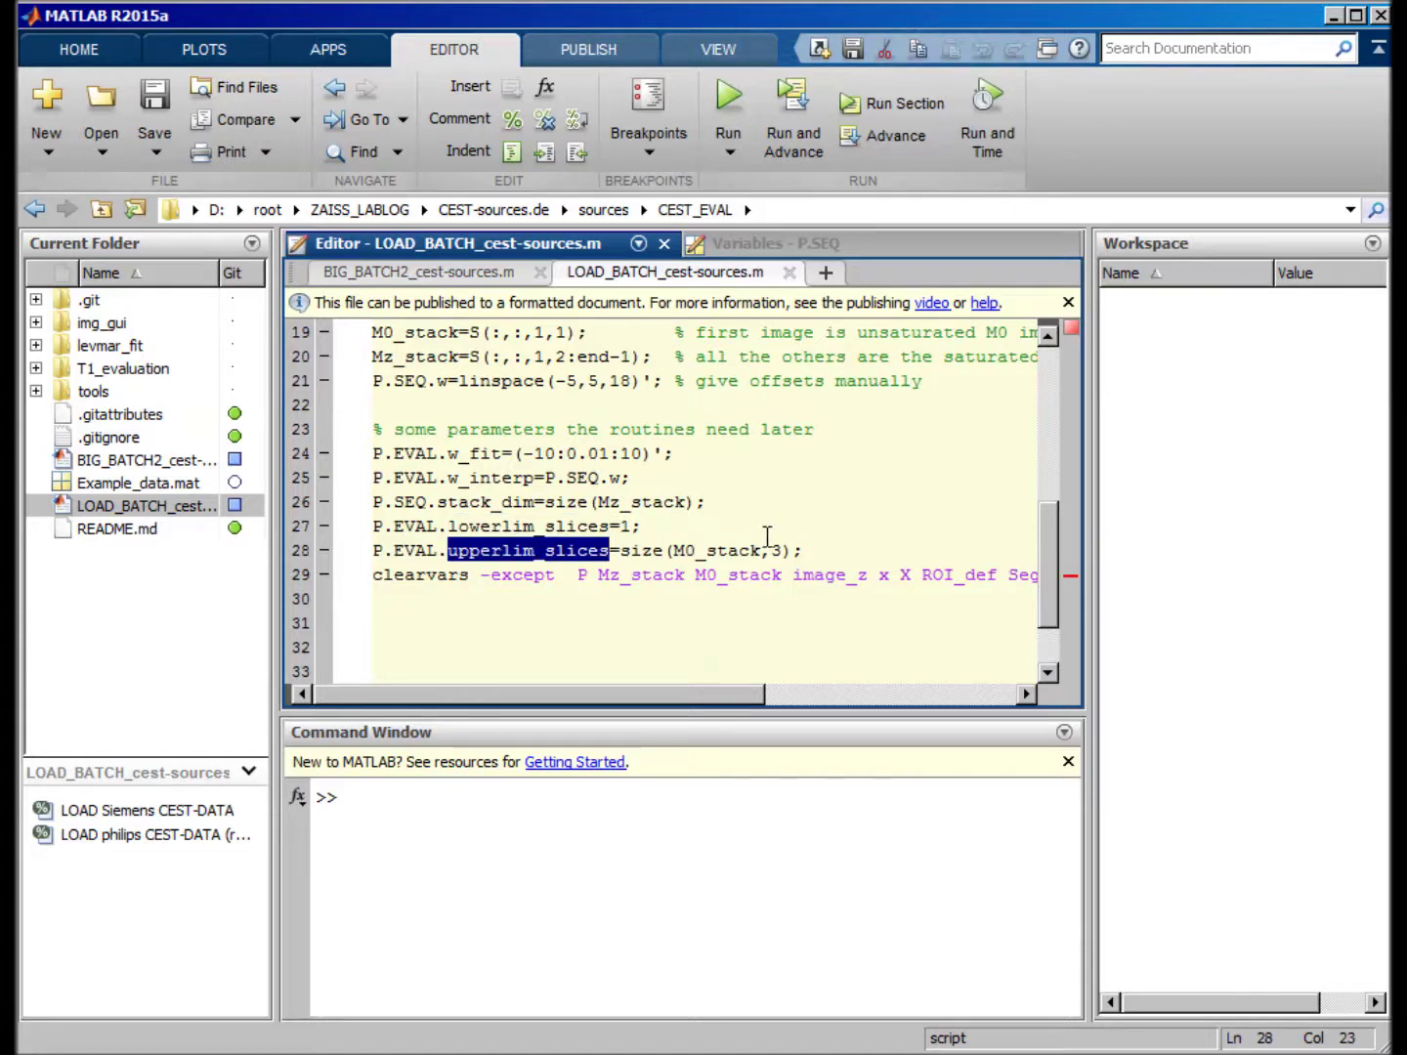
{"action": "left_click", "coordinate": [793, 553]}
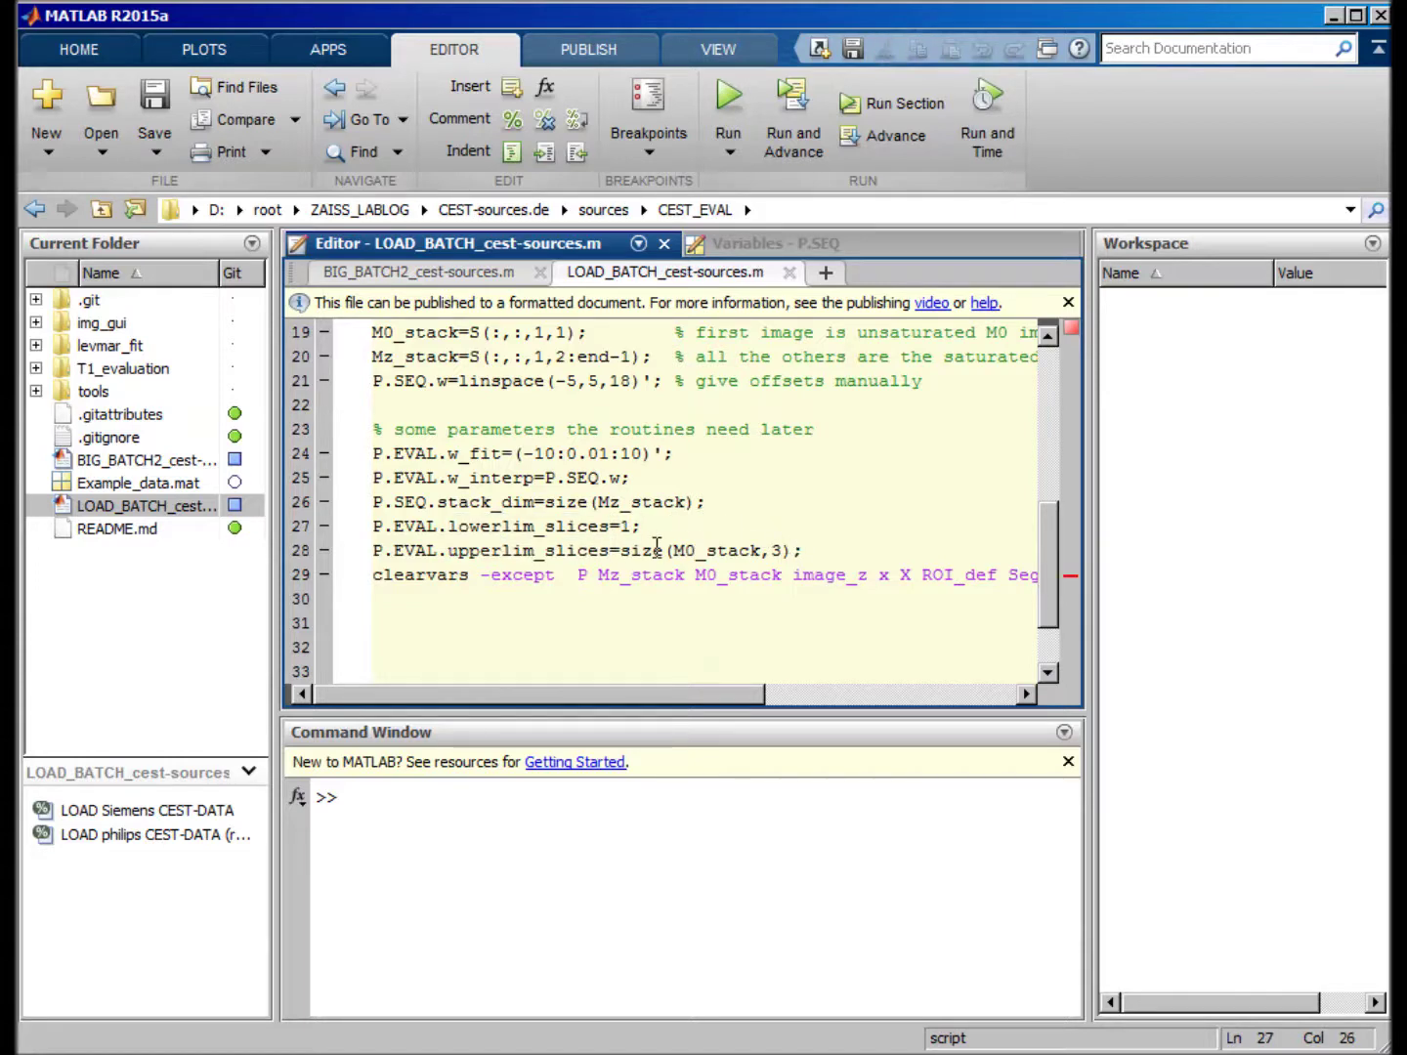
{"action": "scroll", "coordinate": [365, 574], "scroll_direction": "up", "scroll_amount": 1}
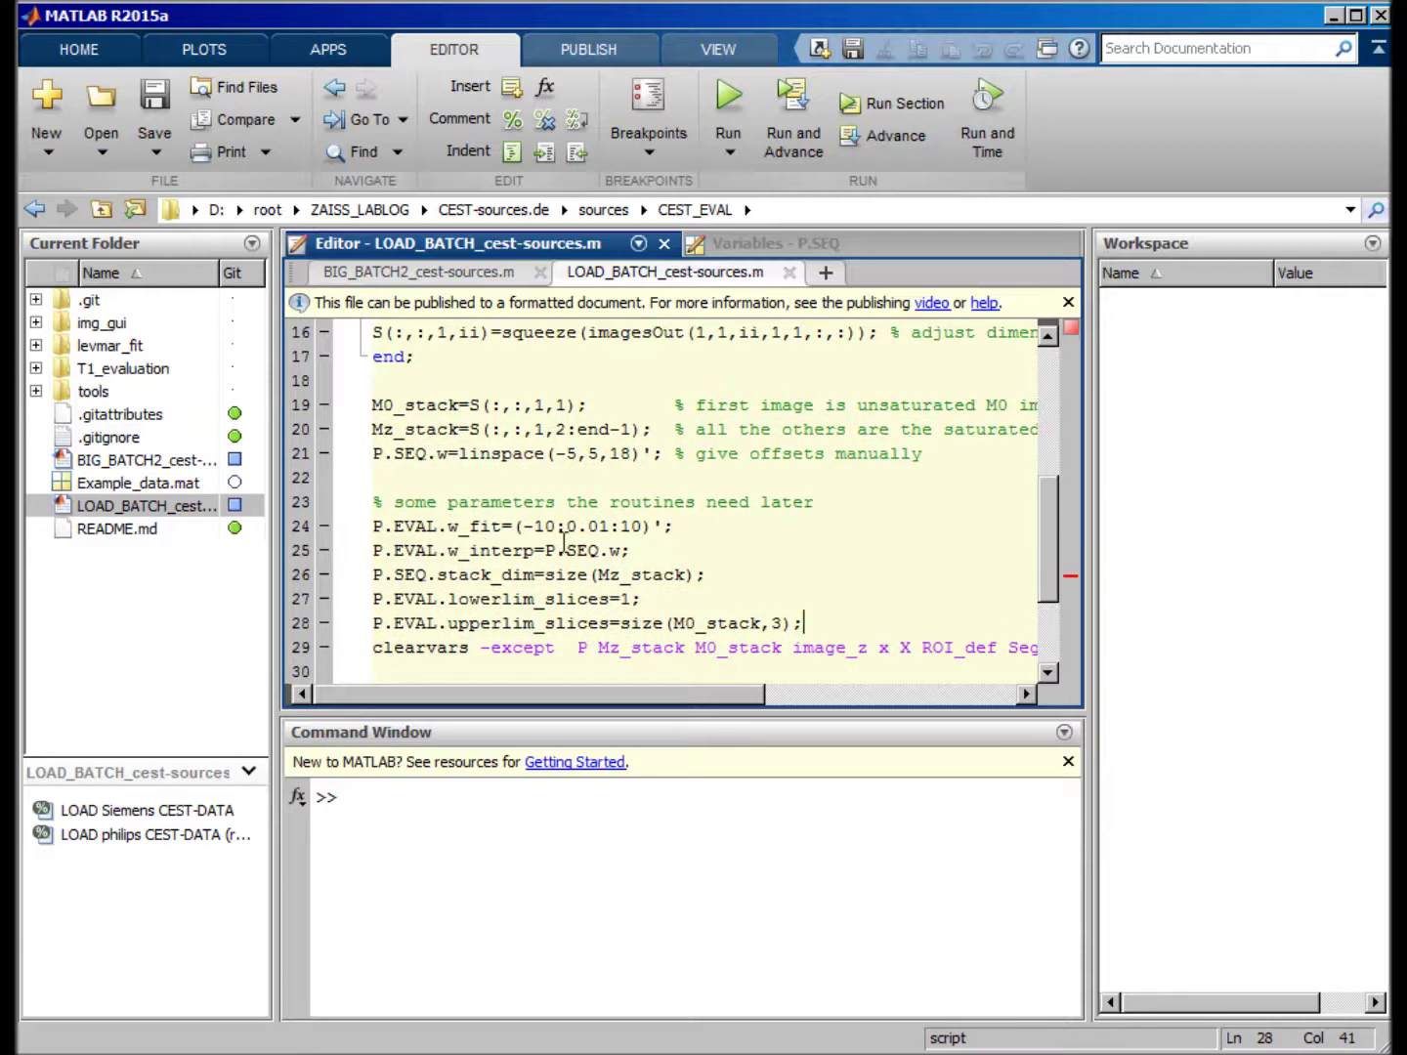
{"action": "scroll", "coordinate": [470, 525], "scroll_direction": "up", "scroll_amount": 5}
- Return to BIG_BATCH2 and mark the [M0_stack, Mz_stack, P] outputs on line 25
{"action": "left_click", "coordinate": [437, 271]}
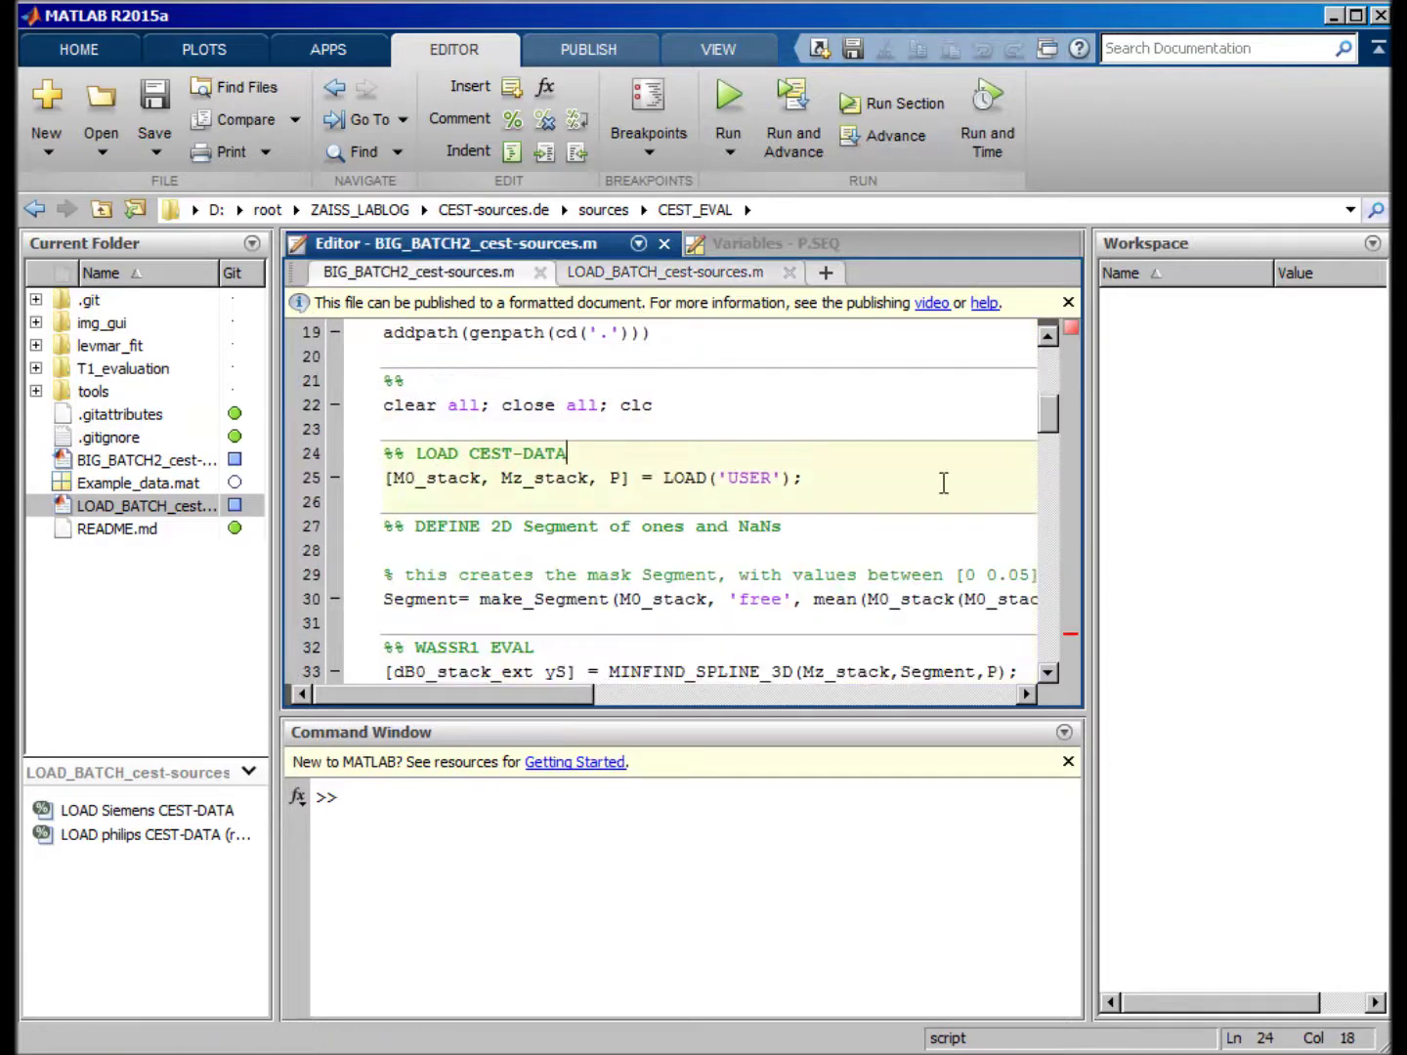
{"action": "left_click", "coordinate": [883, 468]}
{"action": "left_click_drag", "start_coordinate": [629, 480], "coordinate": [387, 479]}
{"action": "left_click", "coordinate": [870, 492]}
- Load Example_data.mat and point out M0_stack, Mz_stack, P, B1map, dB0_stack_ext and T1map
{"action": "left_click", "coordinate": [132, 485]}
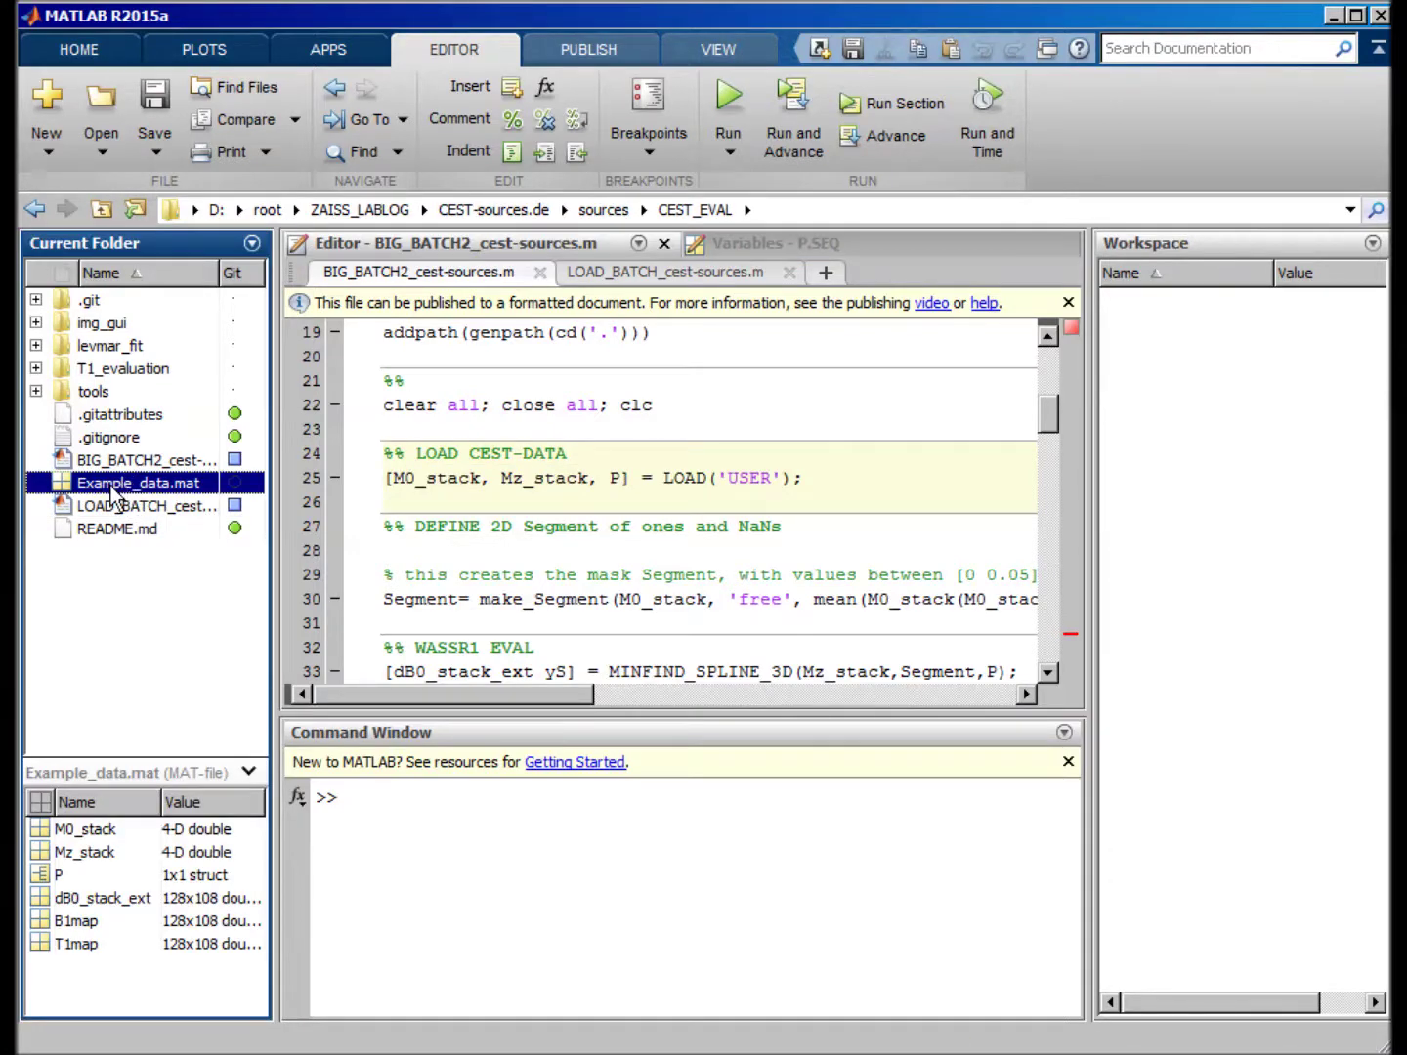
{"action": "double_click", "coordinate": [113, 489]}
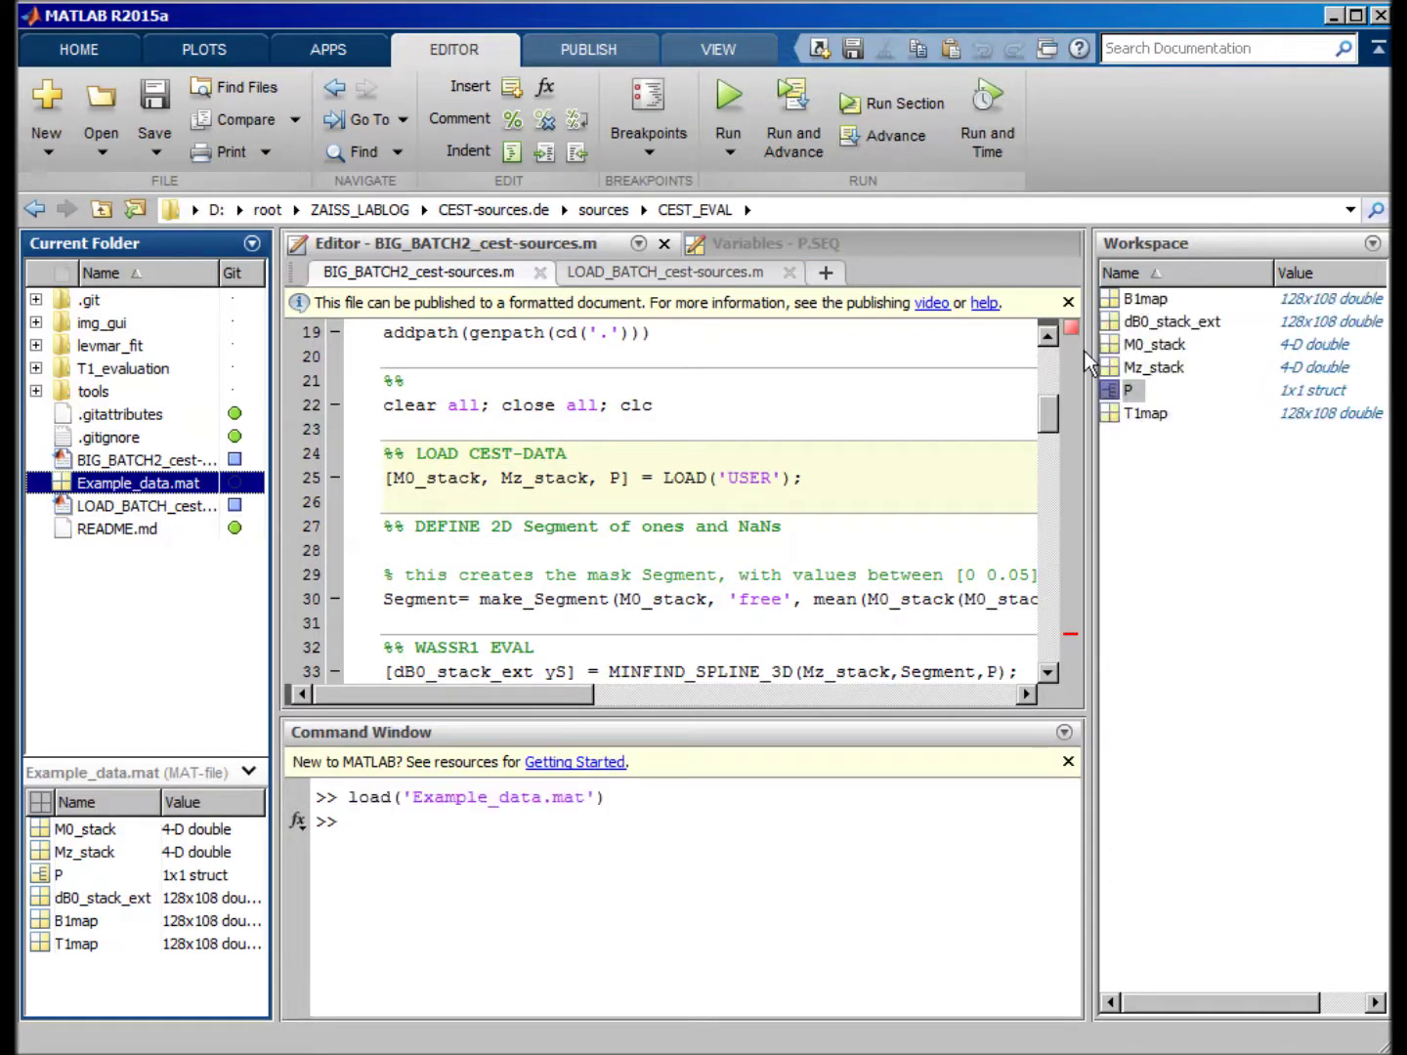
{"action": "left_click", "coordinate": [1163, 348]}
{"action": "left_click", "coordinate": [1173, 371]}
{"action": "left_click", "coordinate": [1138, 390]}
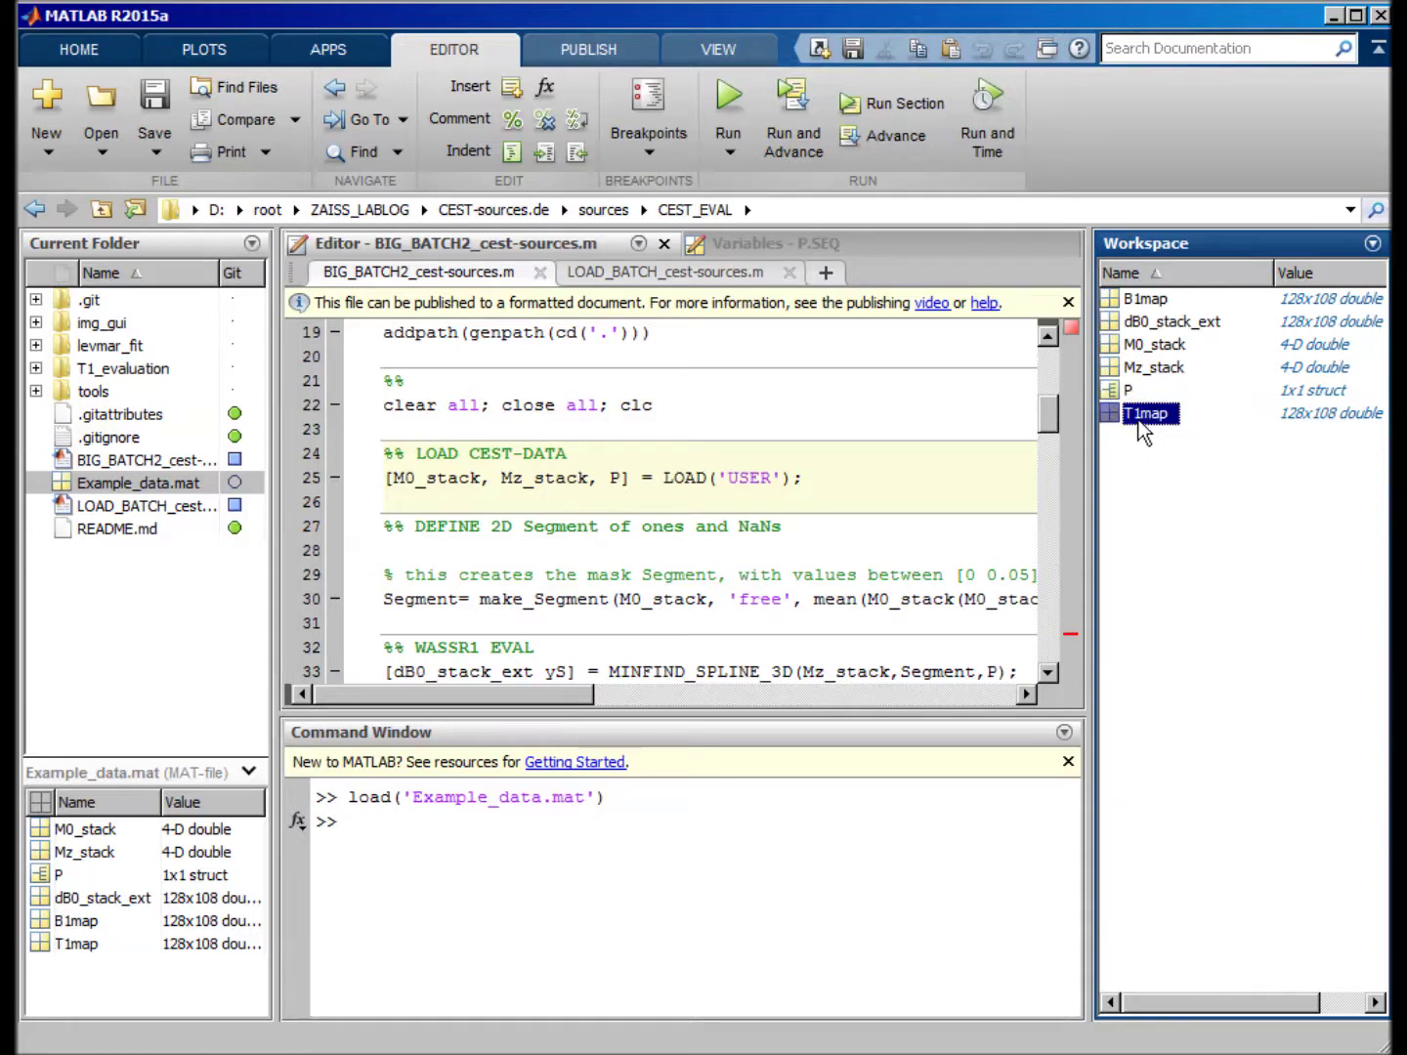
{"action": "left_click", "coordinate": [1143, 301]}
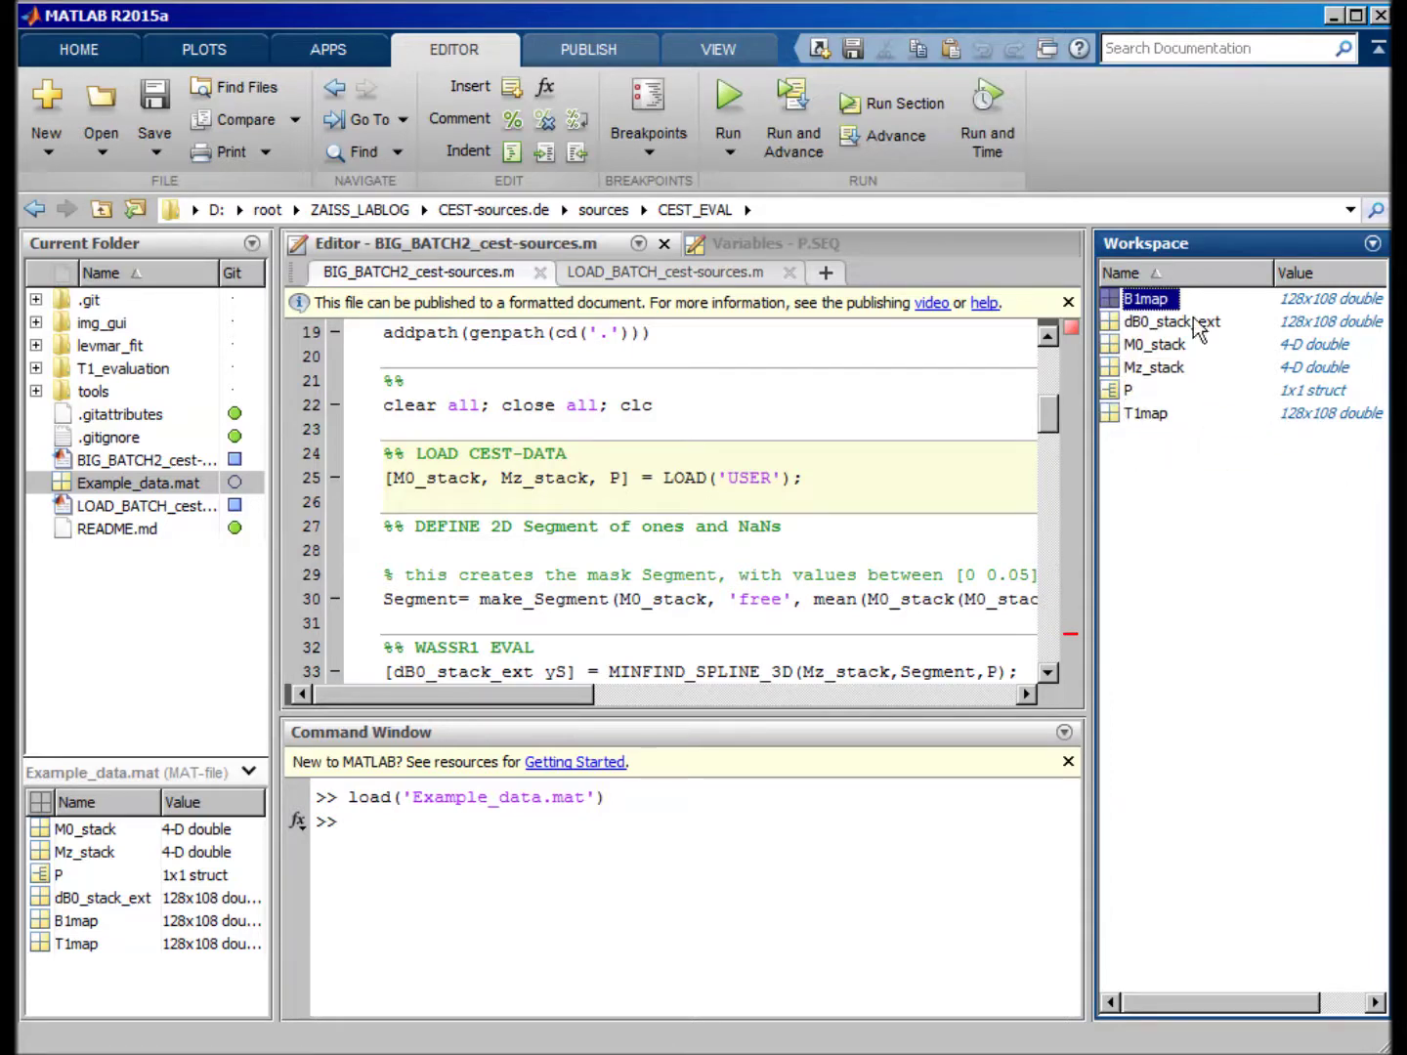
{"action": "left_click", "coordinate": [1191, 324]}
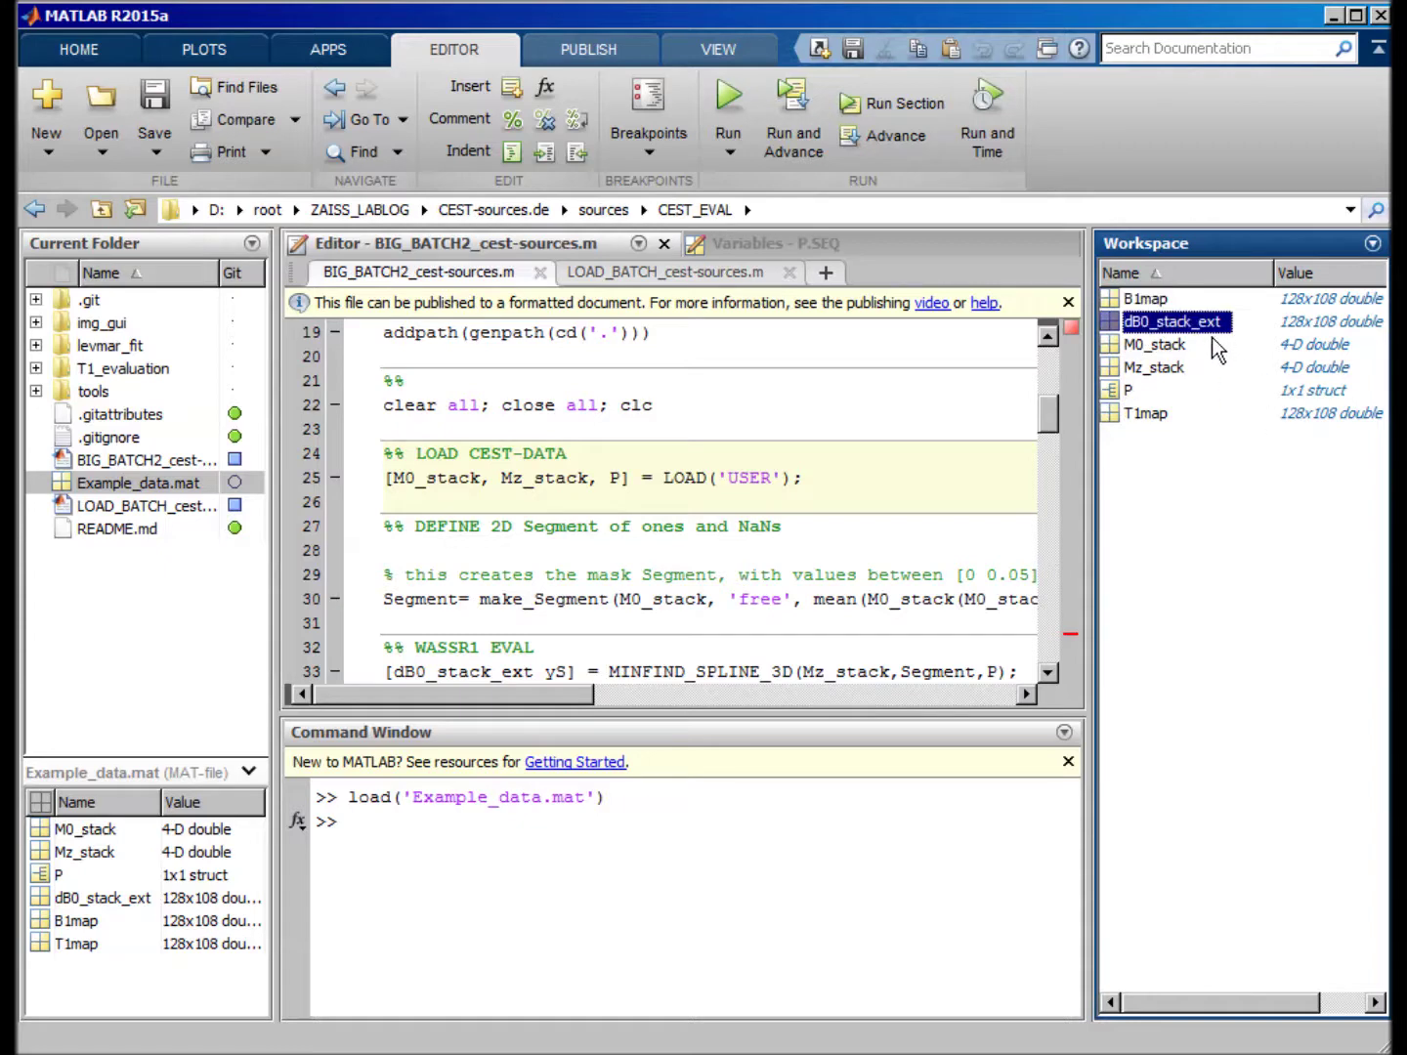
{"action": "left_click", "coordinate": [1154, 416]}
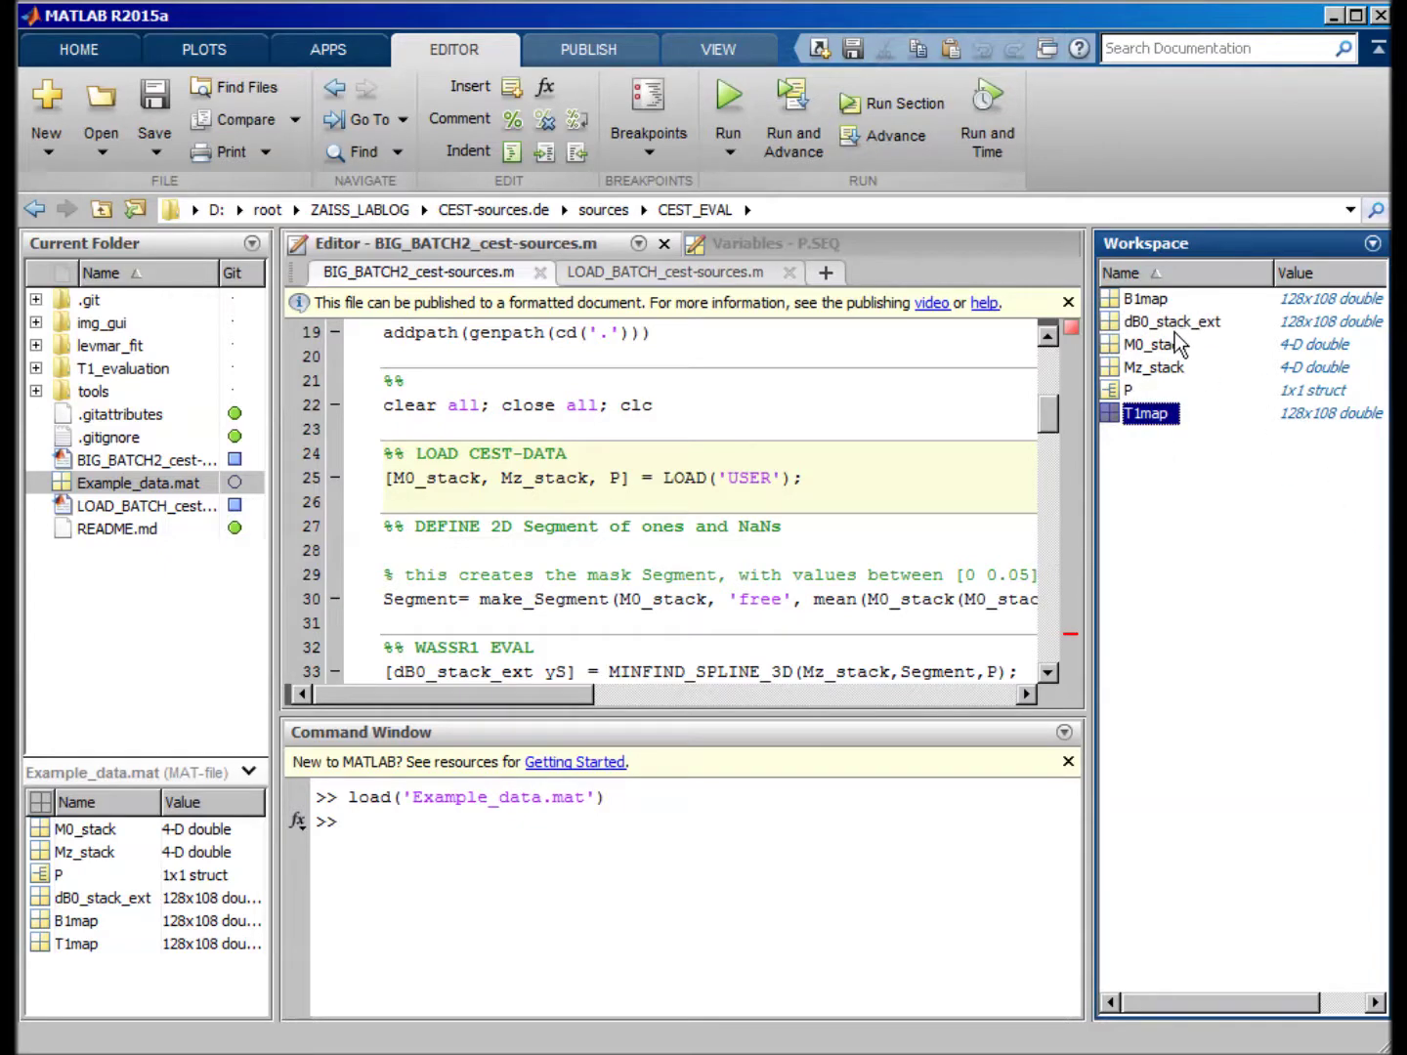
{"action": "left_click", "coordinate": [1154, 299]}
{"action": "left_click", "coordinate": [1190, 328]}
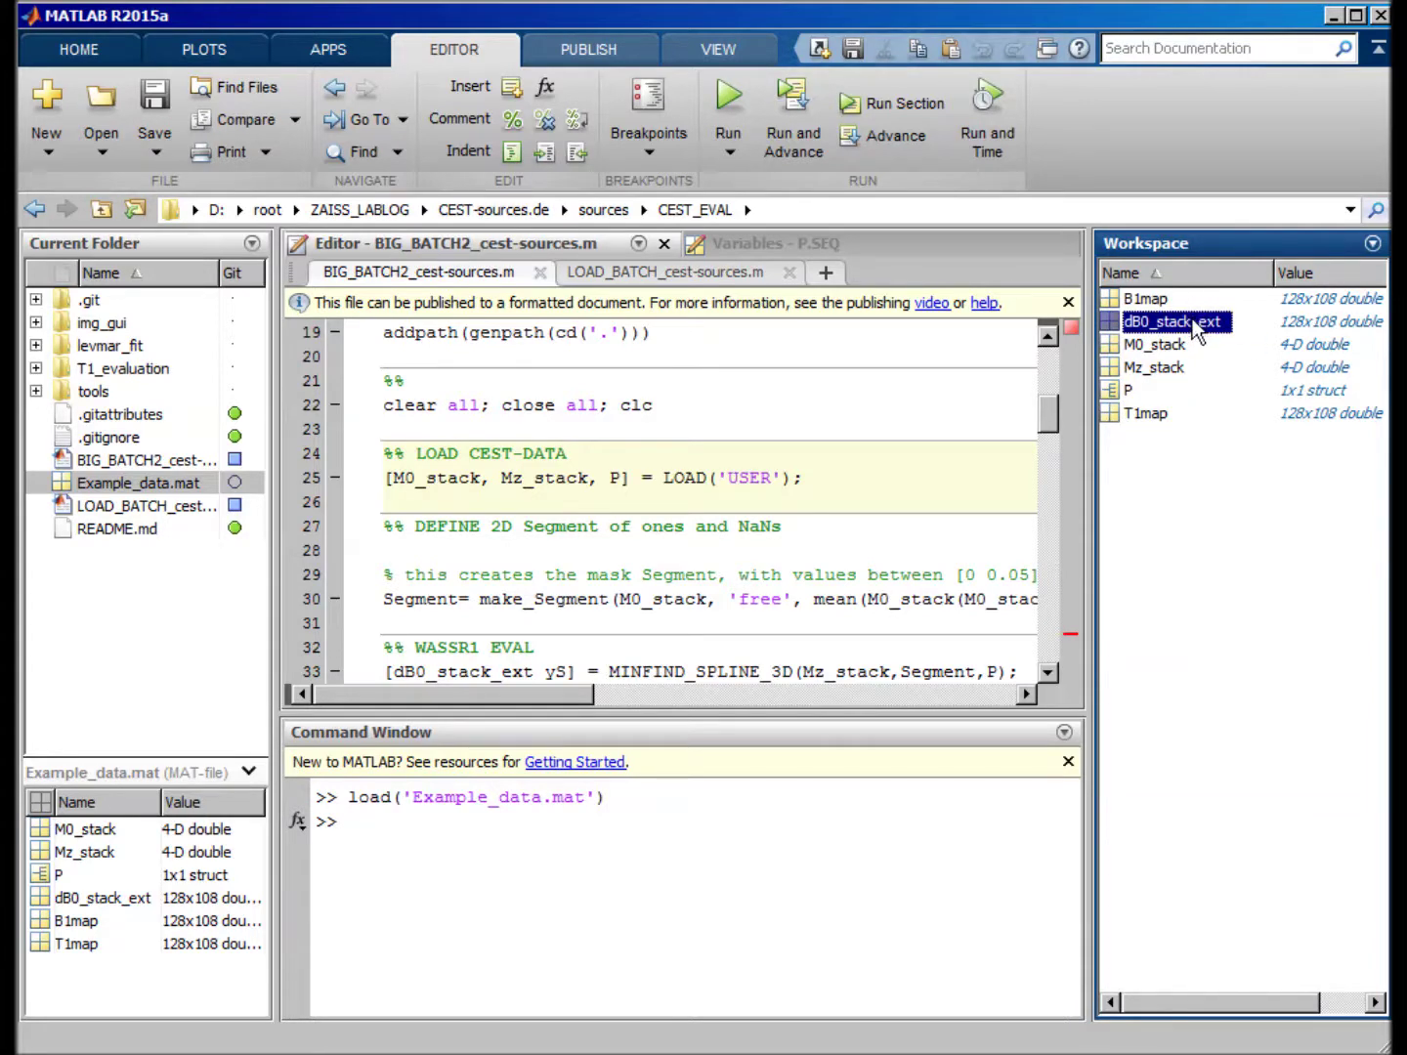
- Place the caret in the DEFINE 2D Segment section of the script
{"action": "left_click", "coordinate": [729, 425]}
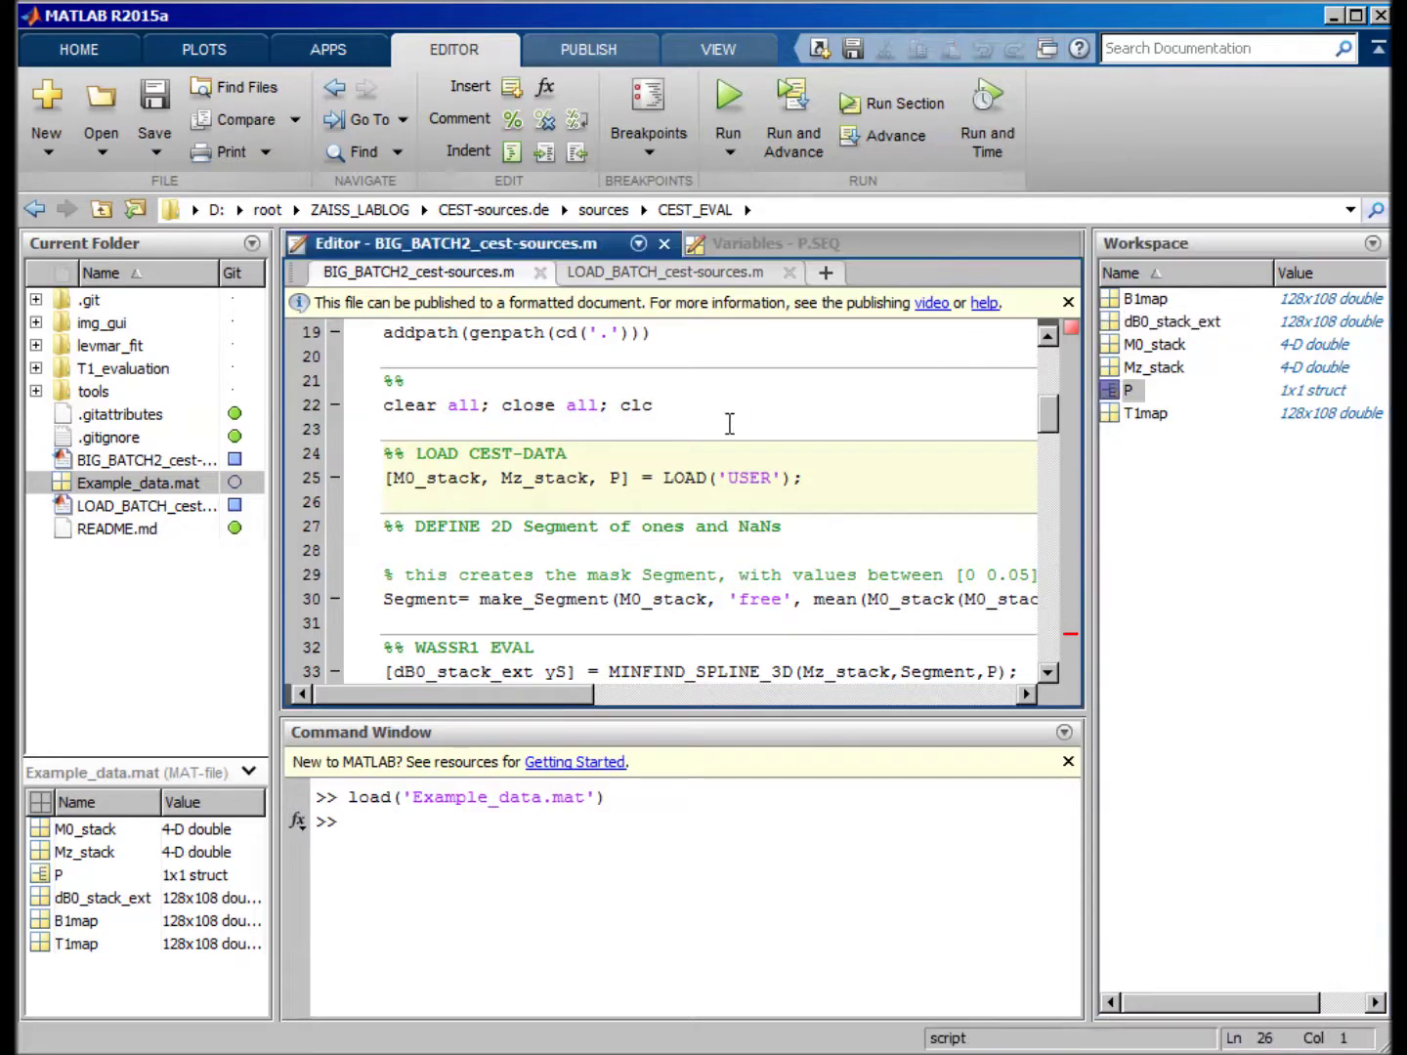
{"action": "scroll", "coordinate": [828, 496], "scroll_direction": "down", "scroll_amount": 1}
{"action": "left_click", "coordinate": [674, 478]}
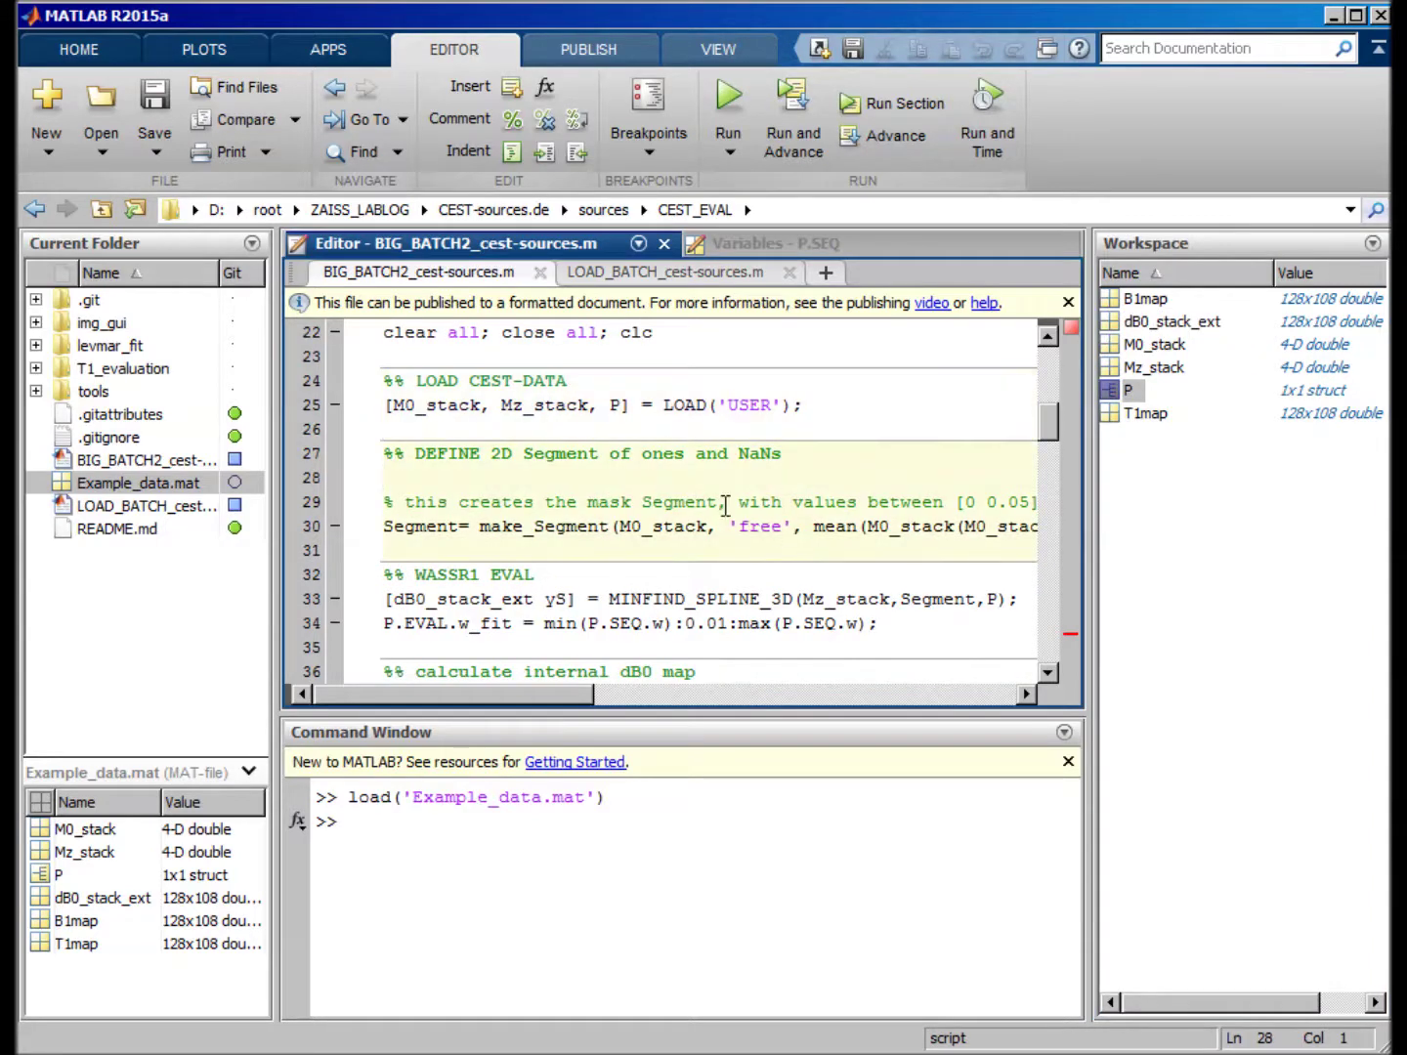
{"action": "scroll", "coordinate": [755, 518], "scroll_direction": "up", "scroll_amount": 1}
{"action": "scroll", "coordinate": [755, 518], "scroll_direction": "down", "scroll_amount": 1}
{"action": "left_click", "coordinate": [842, 402]}
- Run DEFINE 2D Segment, trace the brain outline, and accept the 128x108 Segment mask
{"action": "left_click", "coordinate": [919, 108]}
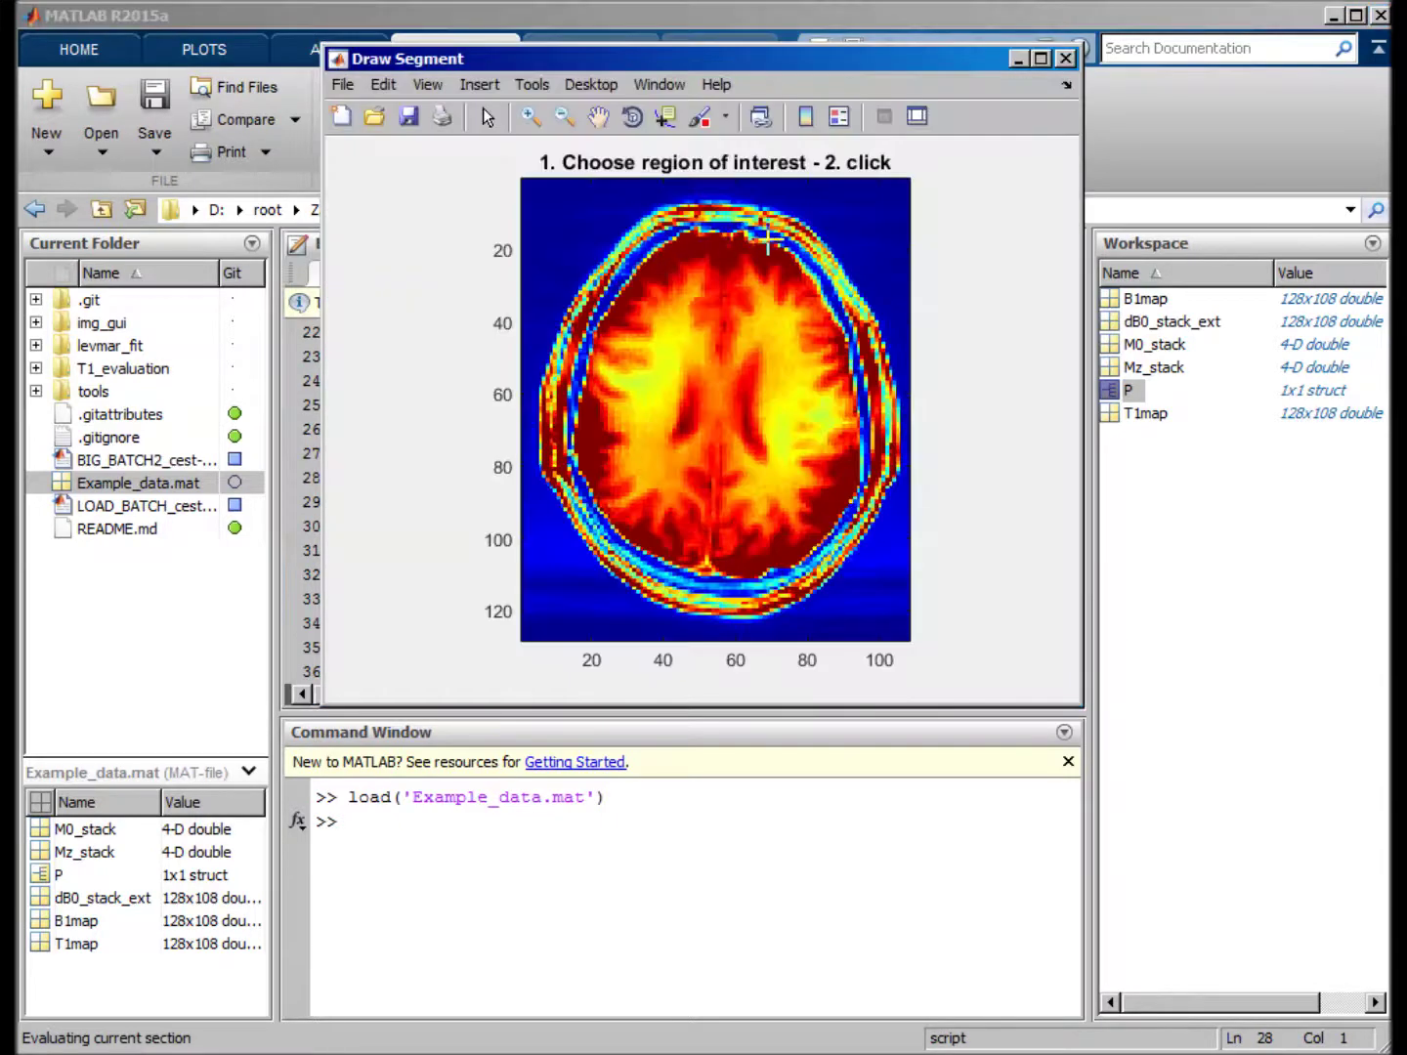
{"action": "mouse_move", "coordinate": [774, 209]}
{"action": "left_mouse_down"}
{"action": "mouse_move", "coordinate": [824, 262]}
{"action": "mouse_move", "coordinate": [862, 478]}
{"action": "mouse_move", "coordinate": [787, 558]}
{"action": "mouse_move", "coordinate": [717, 574]}
{"action": "mouse_move", "coordinate": [612, 532]}
{"action": "mouse_move", "coordinate": [578, 495]}
{"action": "mouse_move", "coordinate": [550, 390]}
{"action": "mouse_move", "coordinate": [616, 279]}
{"action": "mouse_move", "coordinate": [674, 219]}
{"action": "mouse_move", "coordinate": [733, 225]}
{"action": "left_mouse_up"}
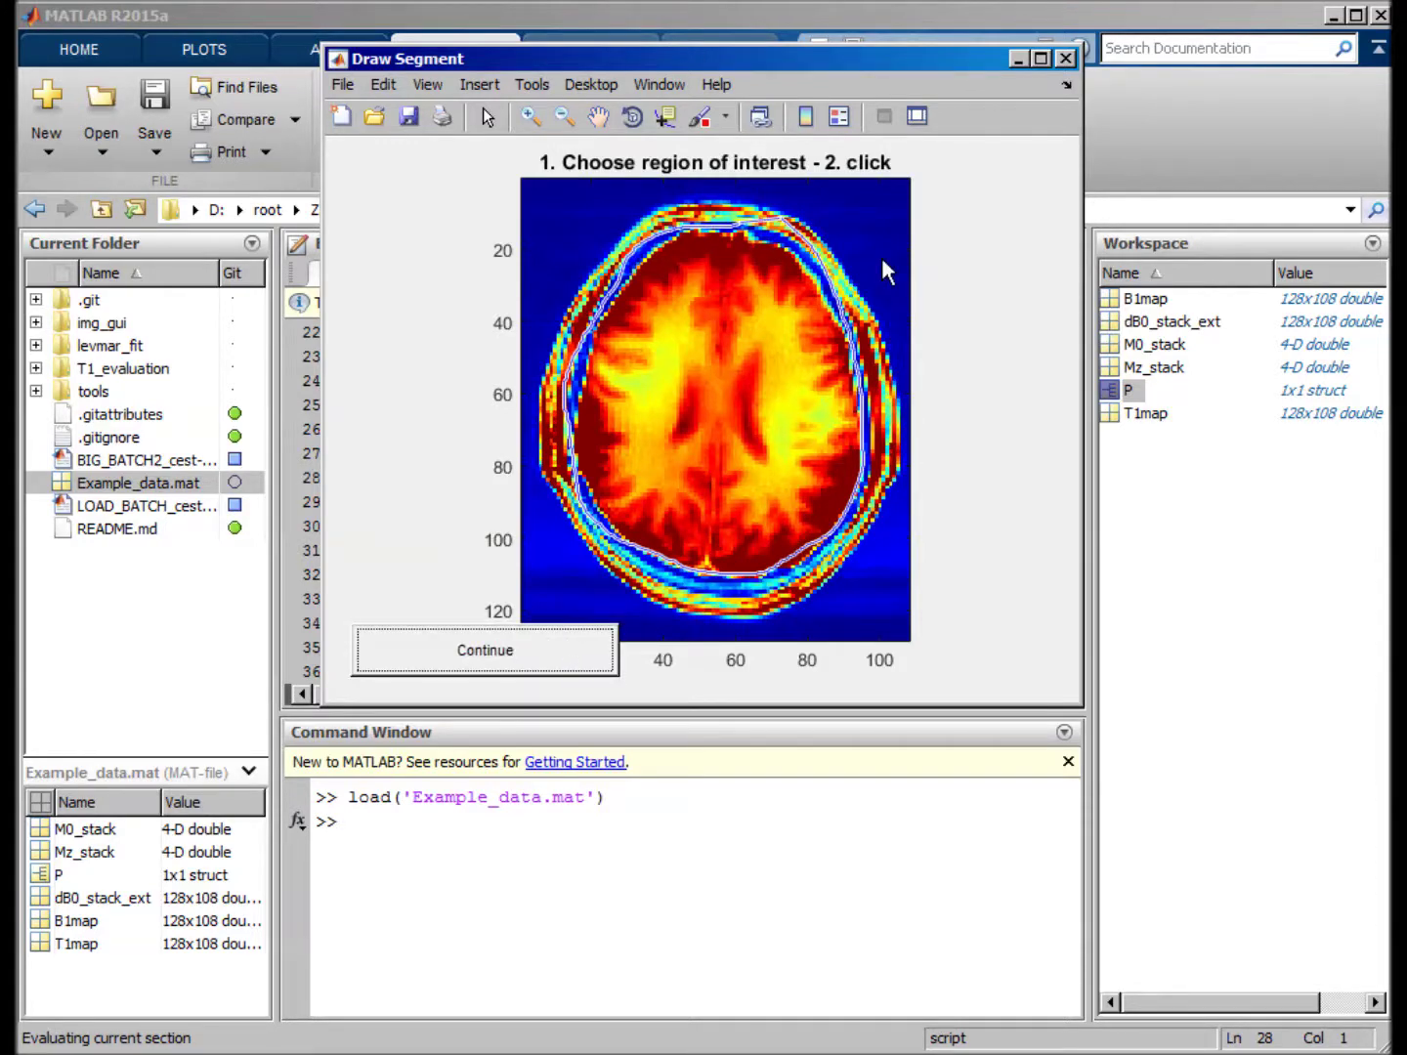
{"action": "double_click", "coordinate": [786, 286]}
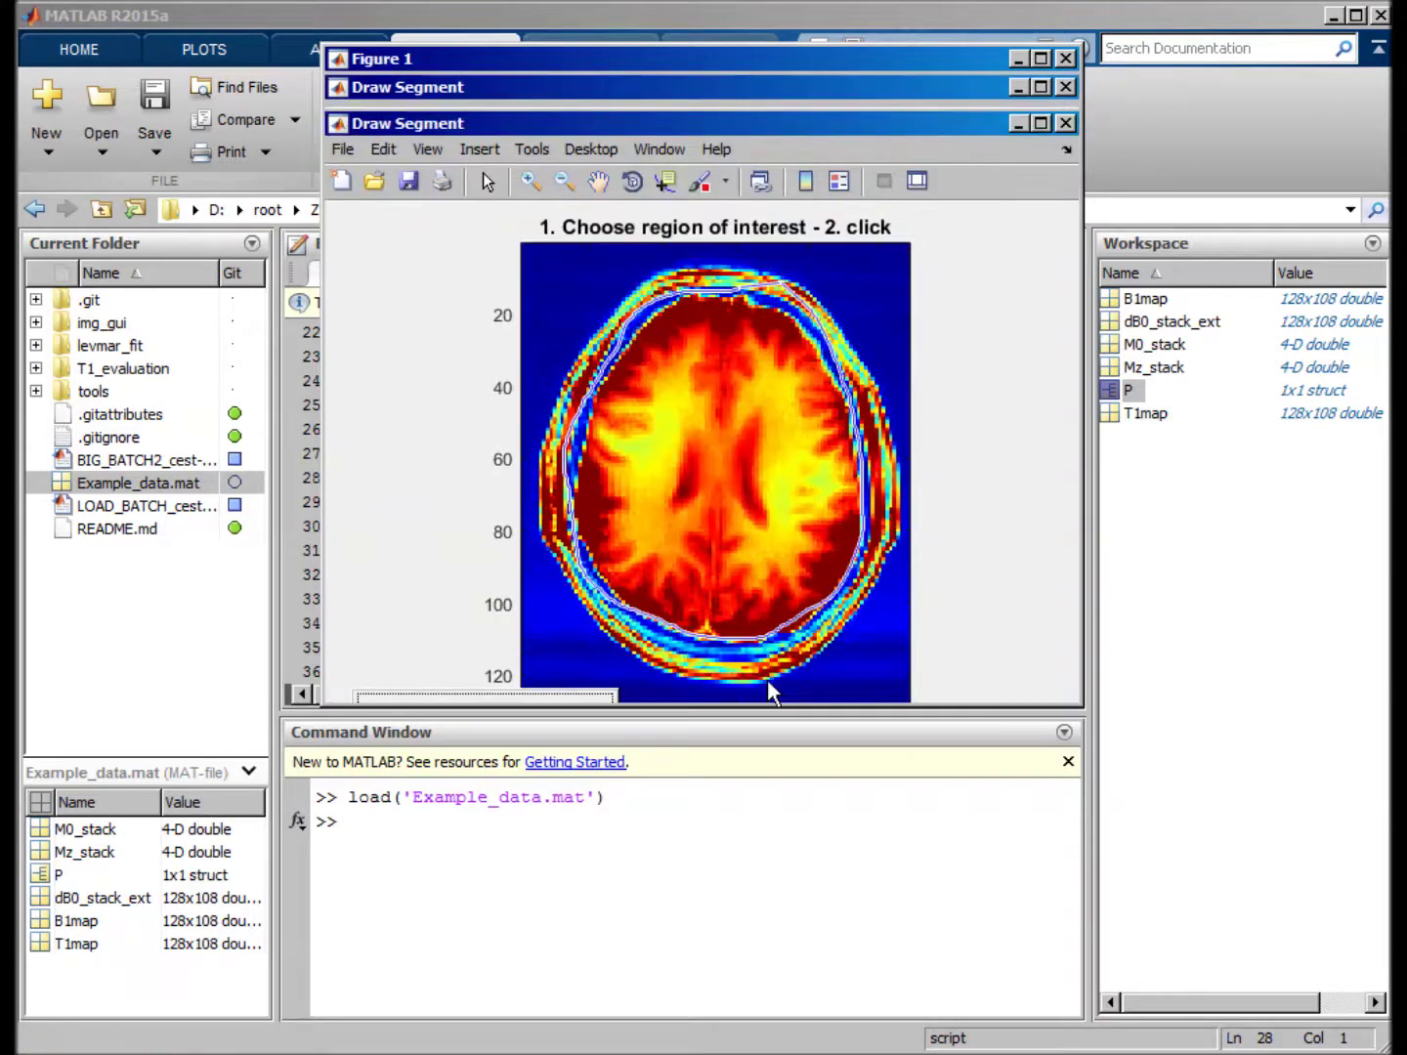
{"action": "left_click", "coordinate": [1066, 59]}
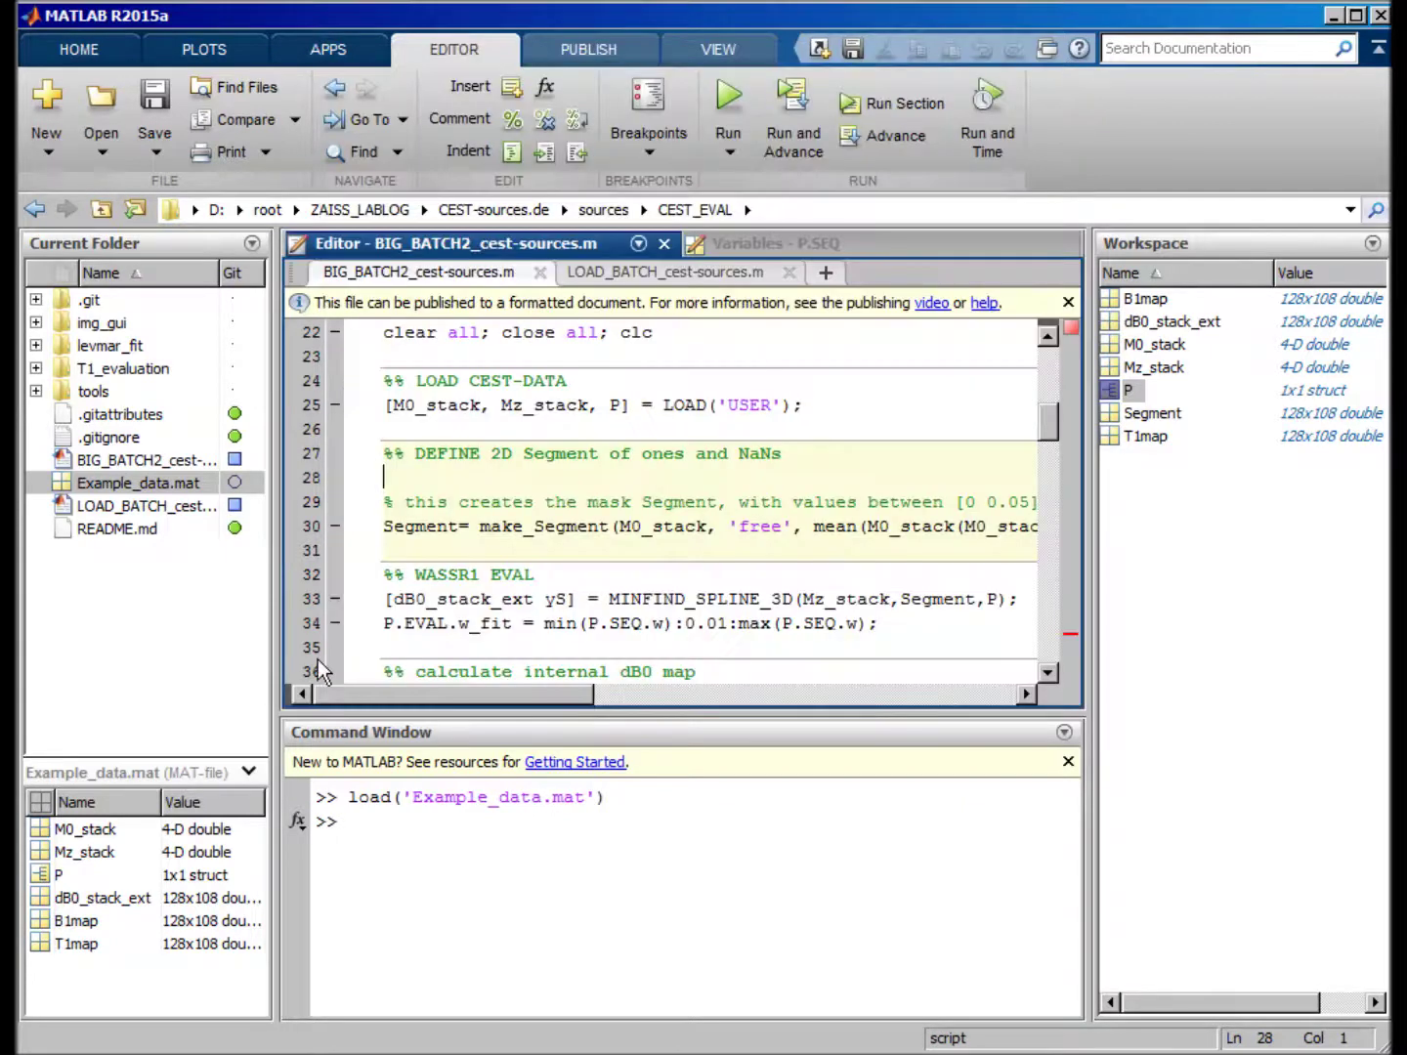
{"action": "scroll", "coordinate": [572, 409], "scroll_direction": "down", "scroll_amount": 2}
{"action": "left_click", "coordinate": [555, 432]}
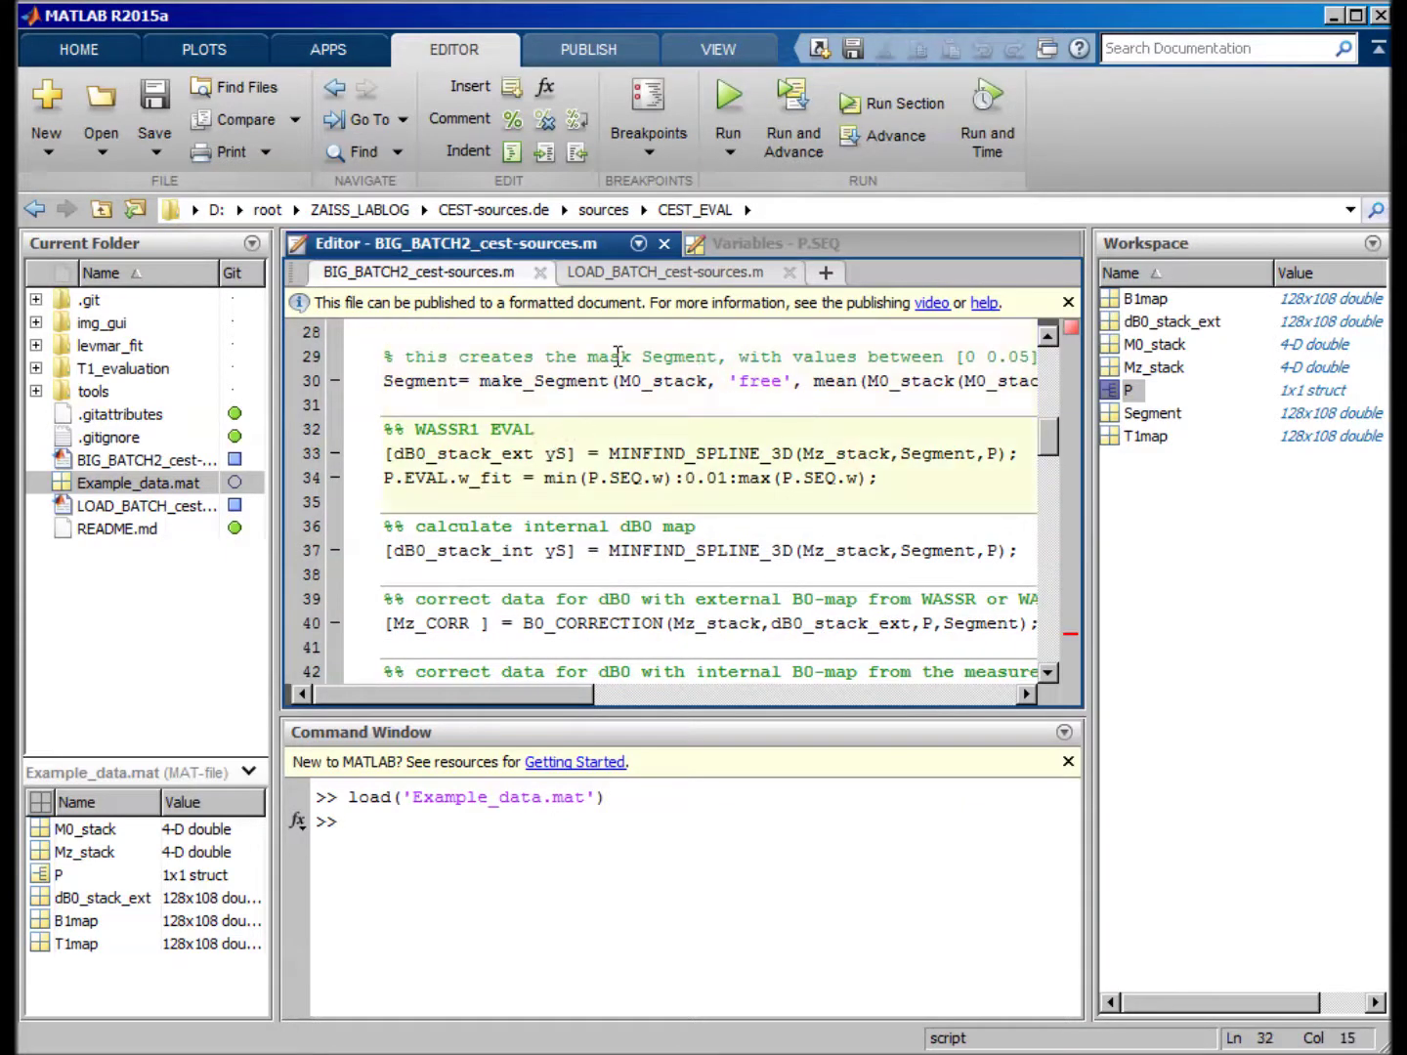
{"action": "left_click", "coordinate": [750, 549]}
{"action": "left_click", "coordinate": [588, 436]}
{"action": "left_click_drag", "start_coordinate": [910, 466], "coordinate": [386, 453]}
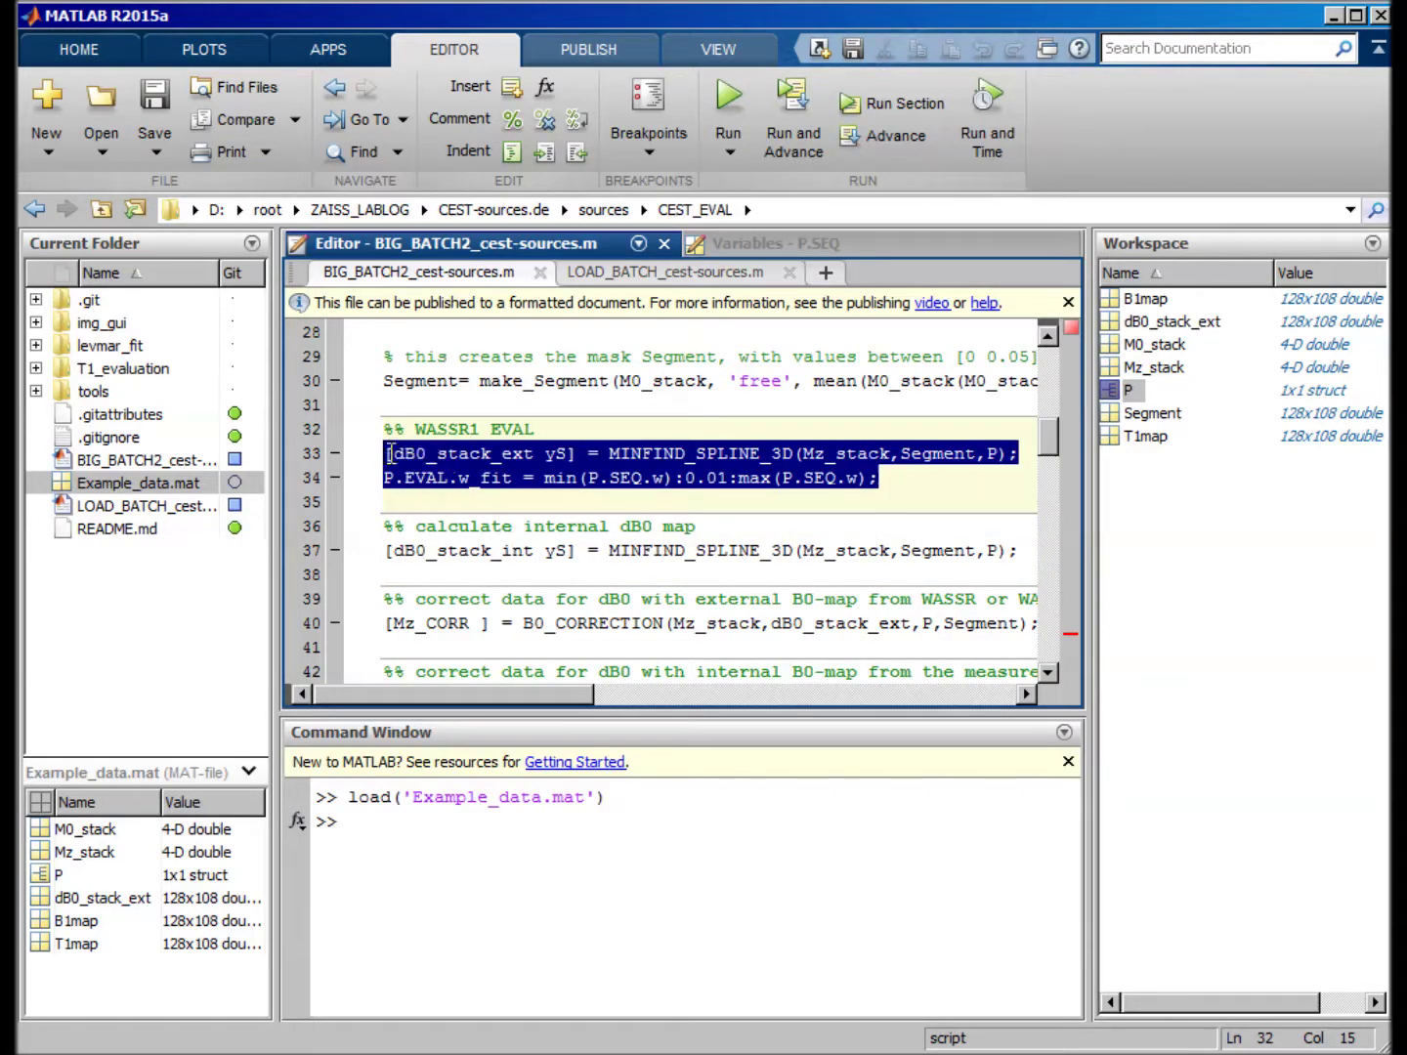
{"action": "left_click", "coordinate": [549, 433]}
{"action": "double_click", "coordinate": [446, 419]}
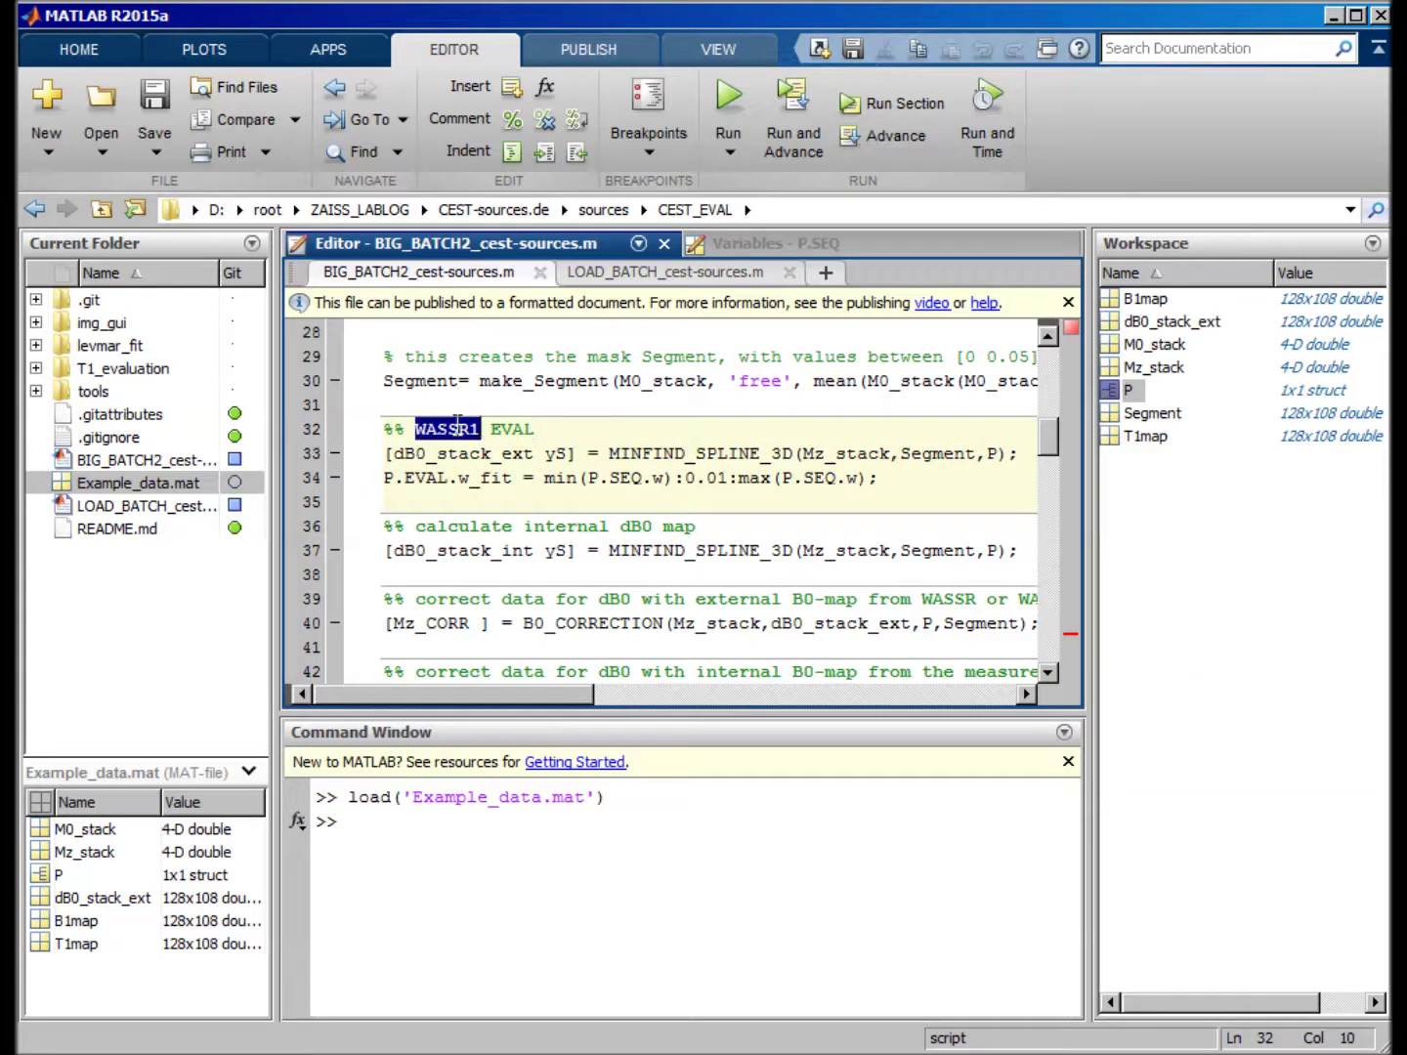
{"action": "left_click_drag", "start_coordinate": [892, 481], "coordinate": [386, 452]}
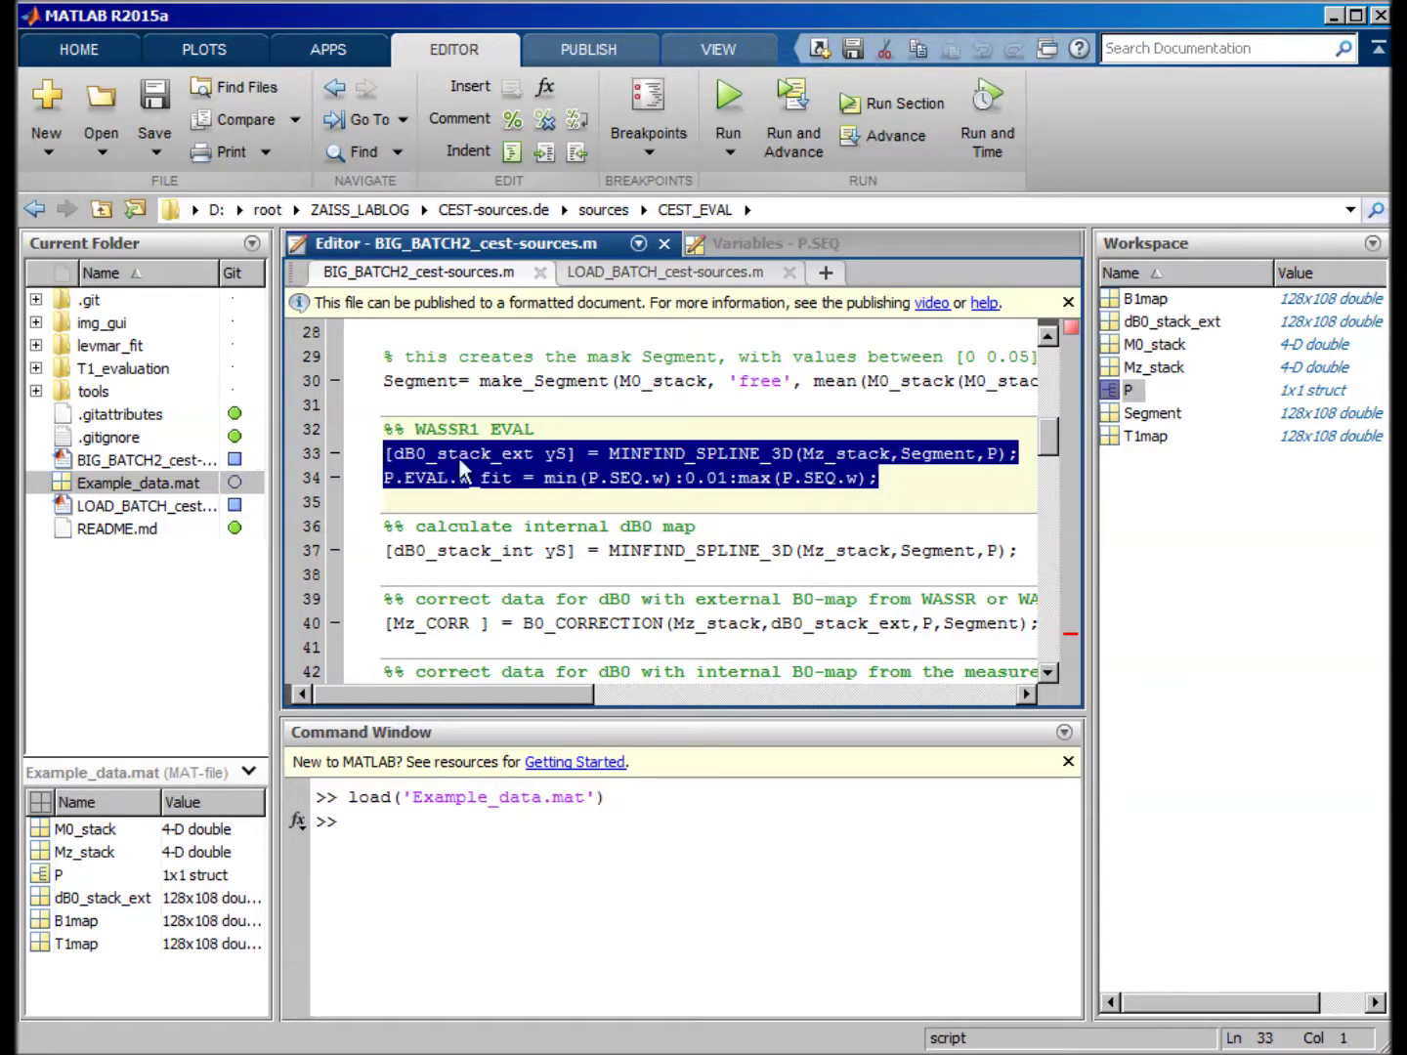
{"action": "left_click", "coordinate": [402, 457]}
{"action": "double_click", "coordinate": [402, 455]}
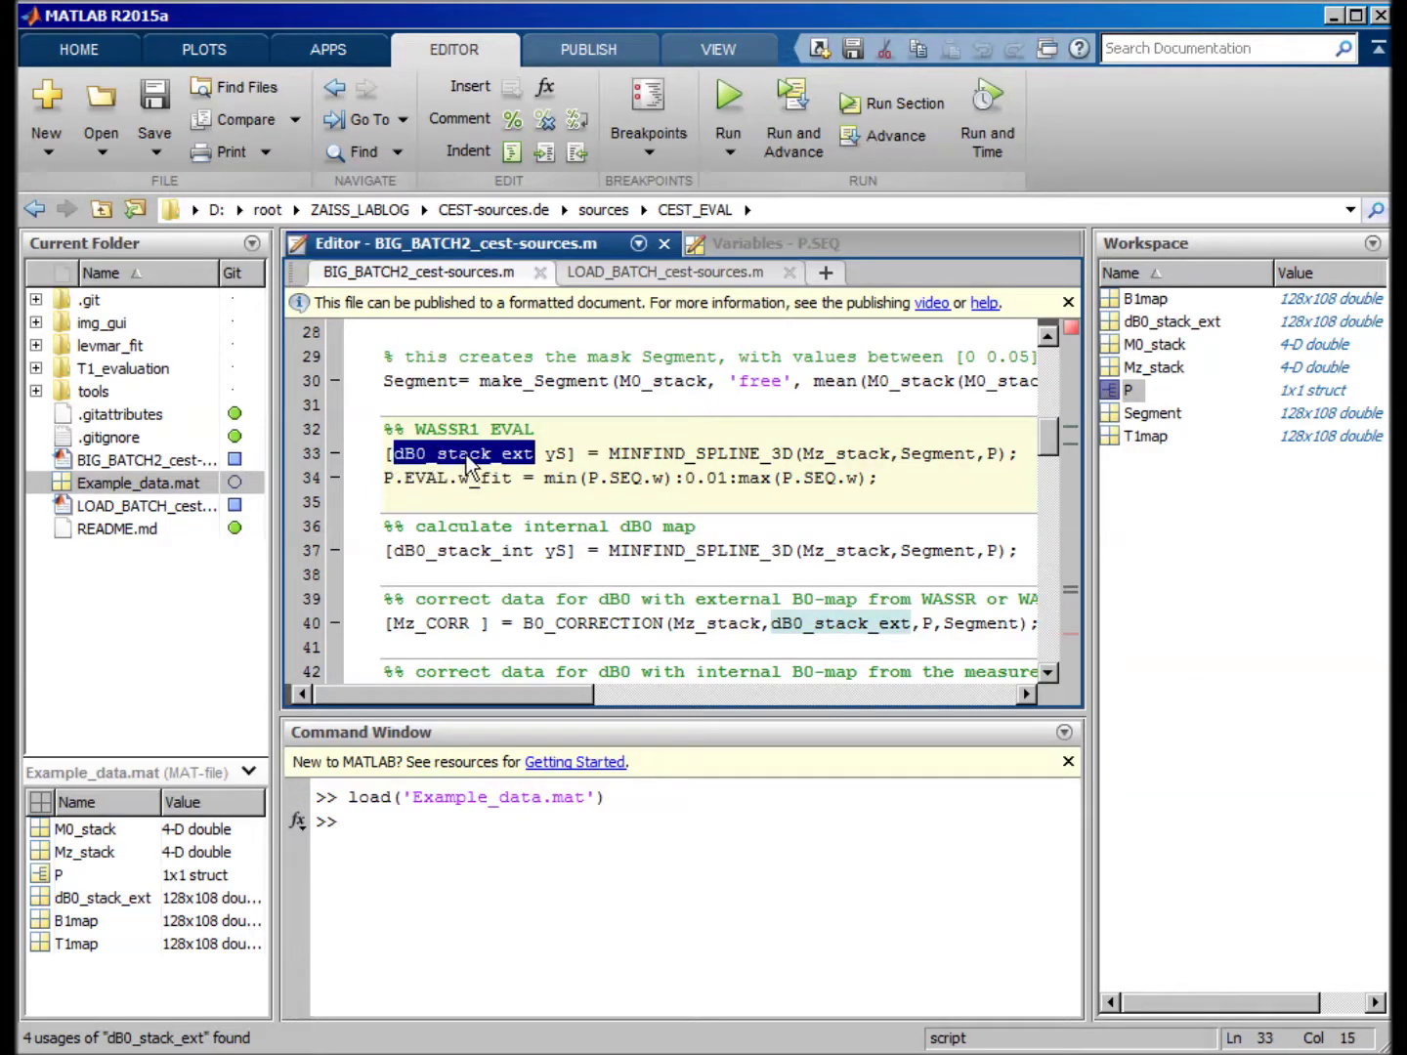
{"action": "left_click", "coordinate": [594, 518]}
{"action": "scroll", "coordinate": [594, 510], "scroll_direction": "down", "scroll_amount": 1}
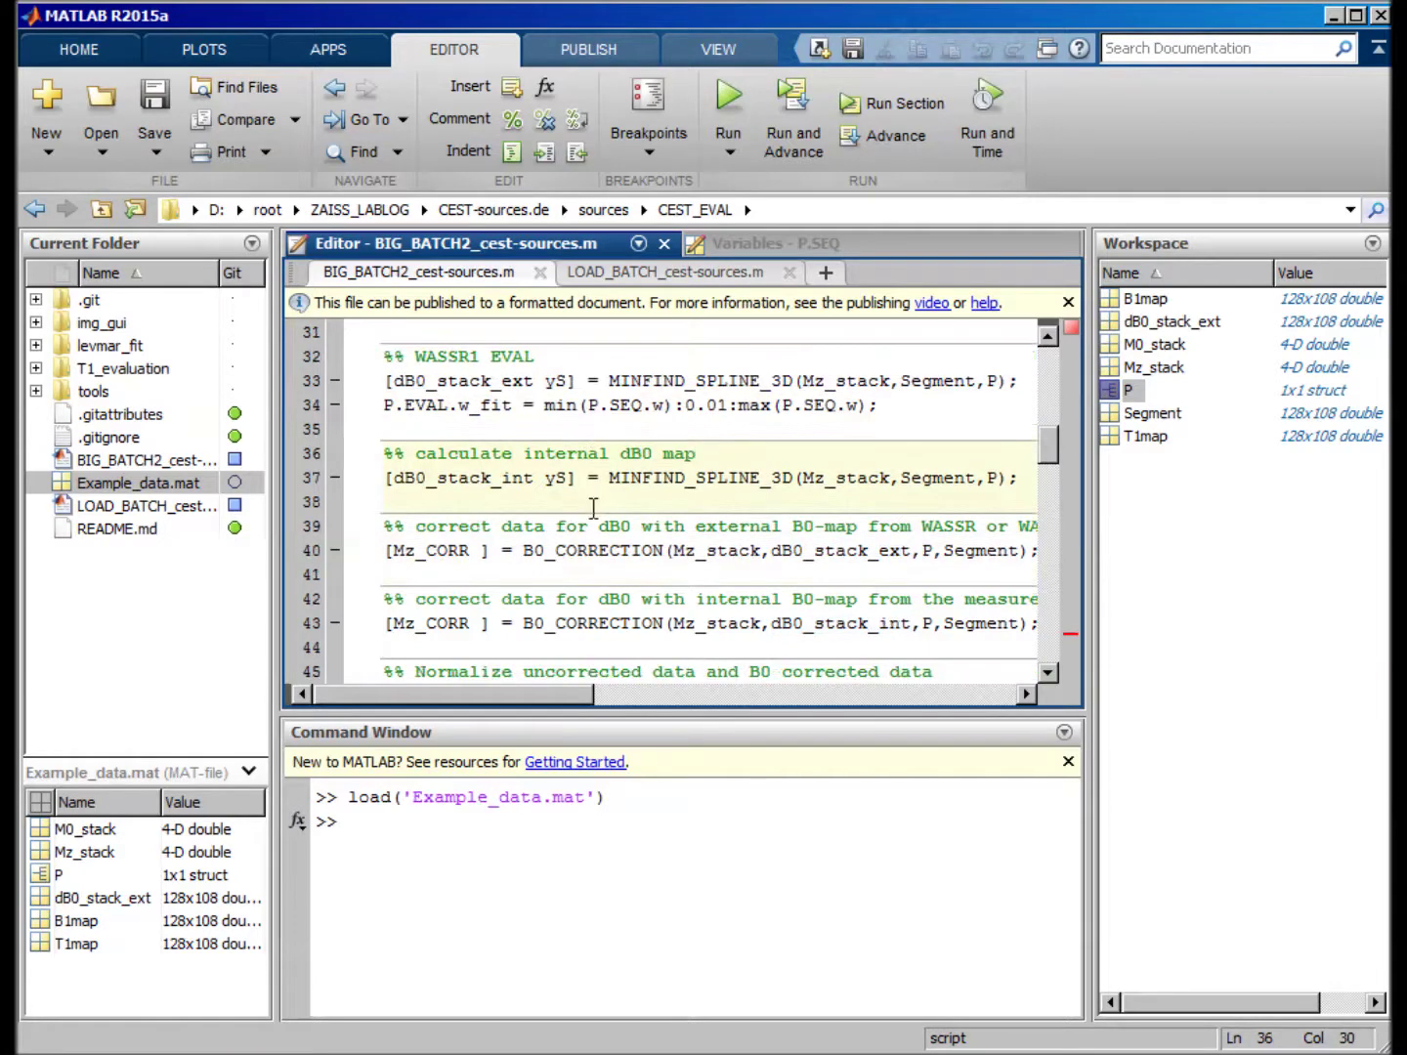
{"action": "double_click", "coordinate": [518, 478]}
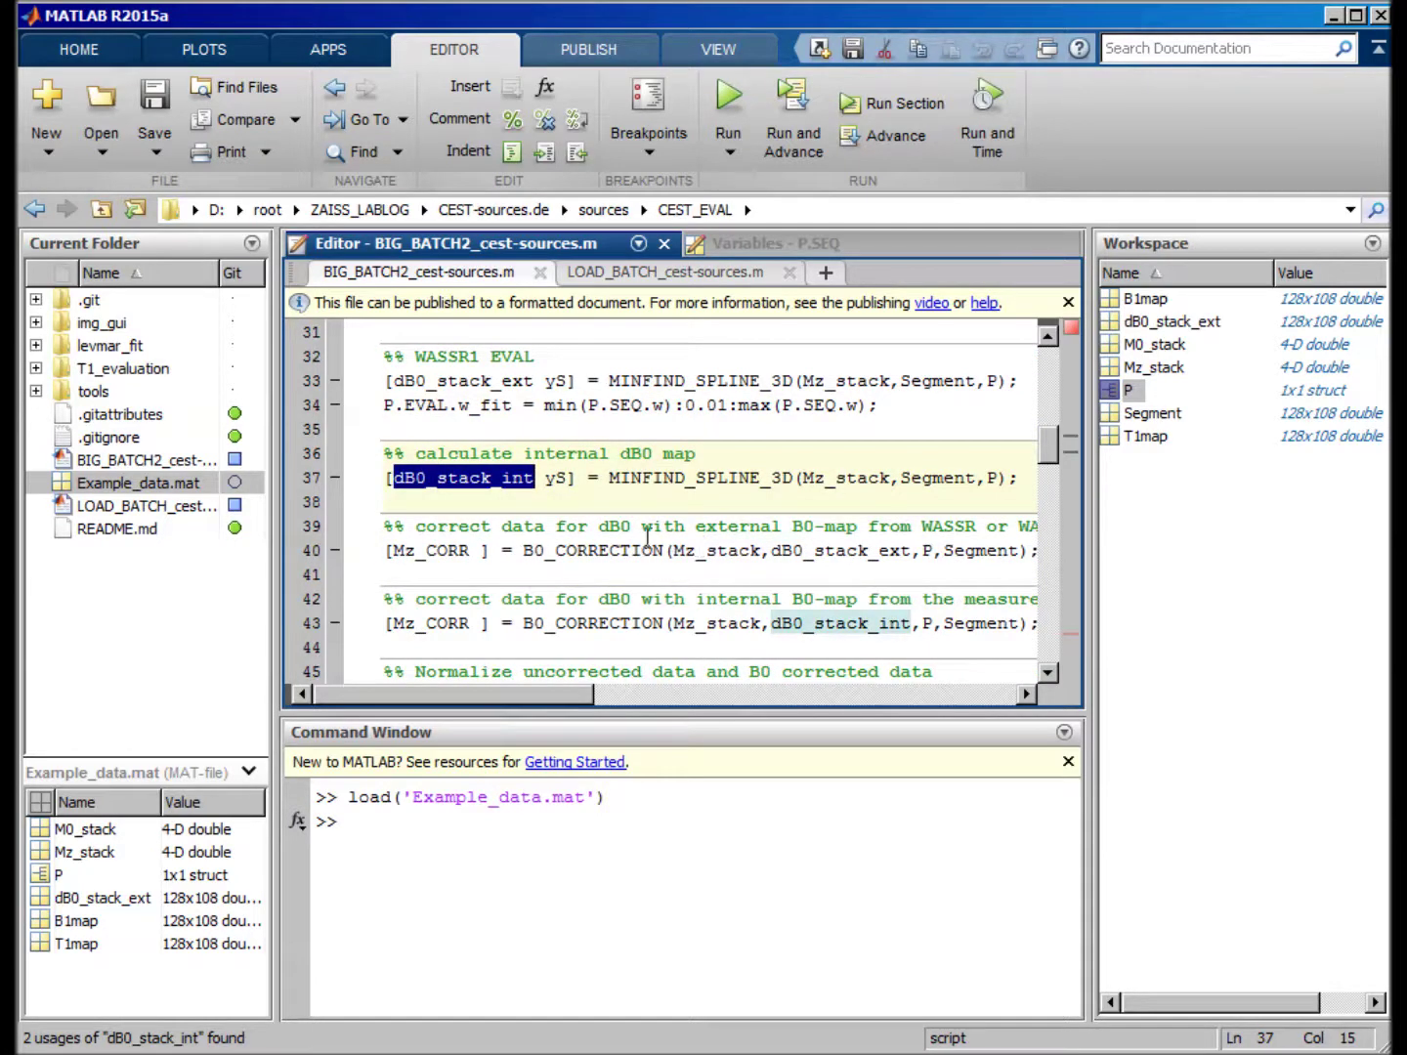
{"action": "left_click", "coordinate": [723, 496]}
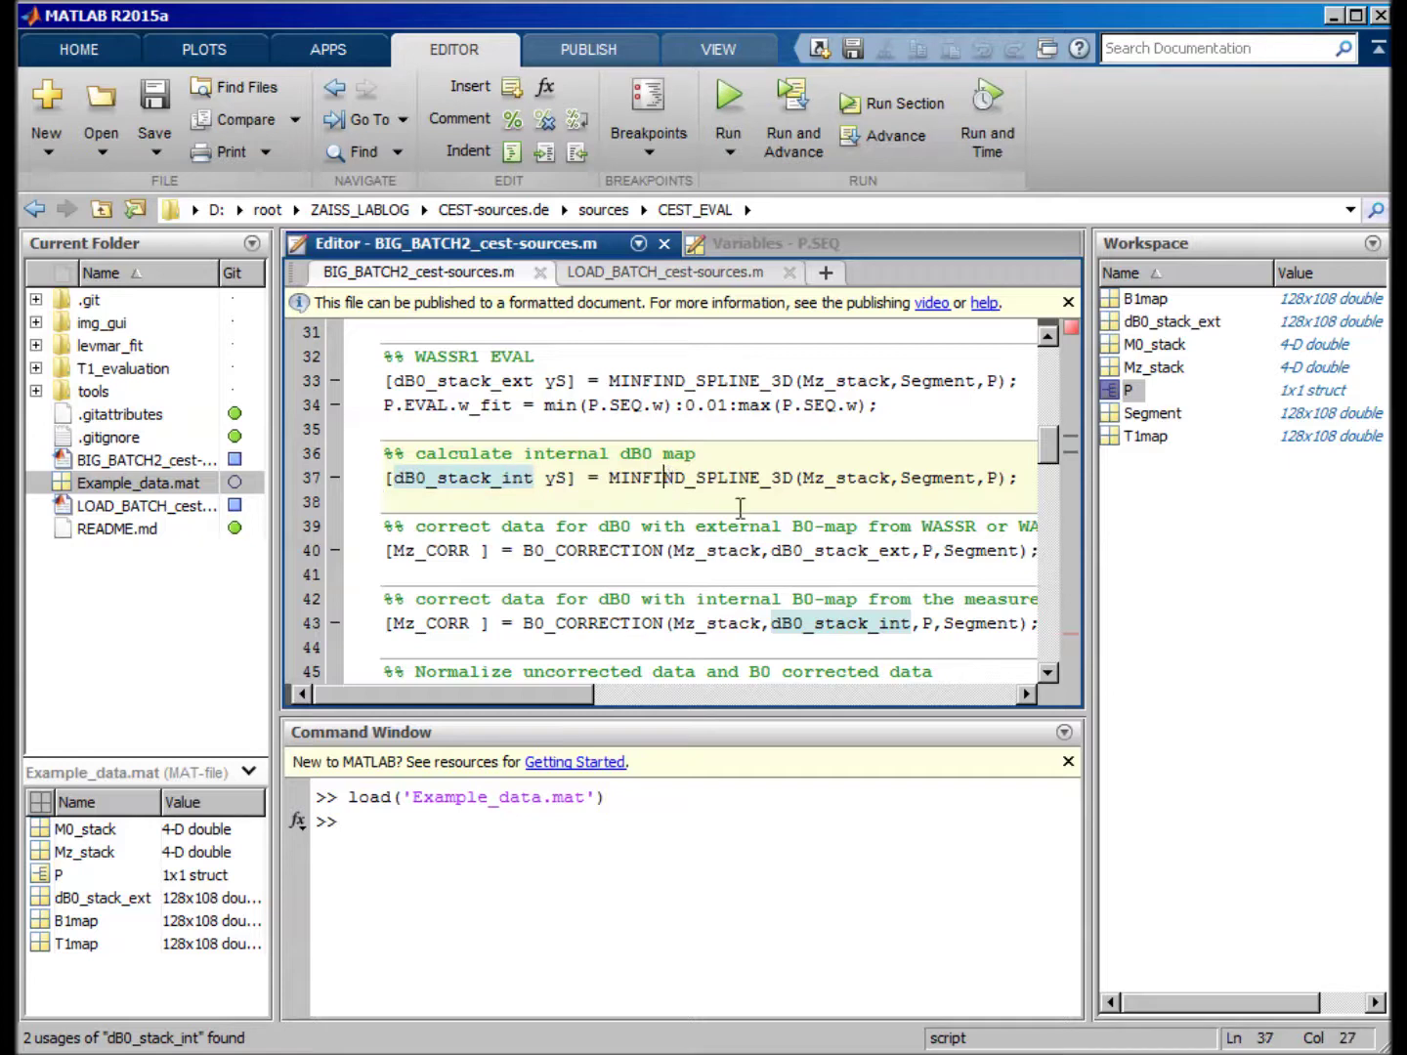
{"action": "left_click", "coordinate": [890, 104]}
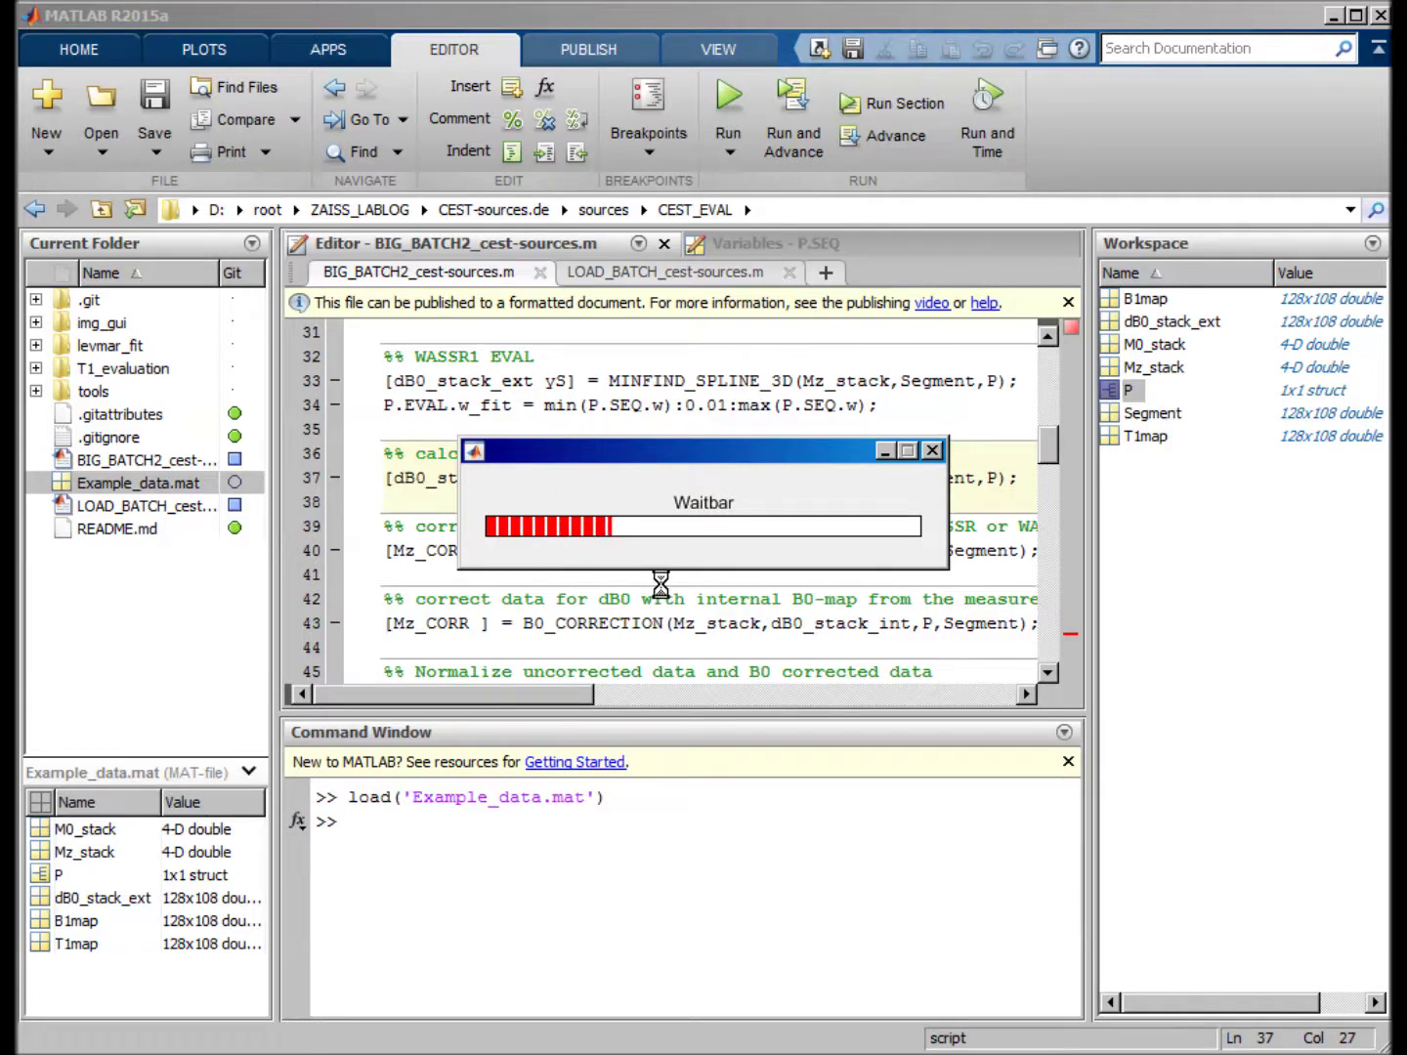
- Let the internal dB0 map finish computing dB0_stack_int and yS, moving the Waitbar aside
{"action": "left_click_drag", "start_coordinate": [650, 452], "coordinate": [616, 585]}
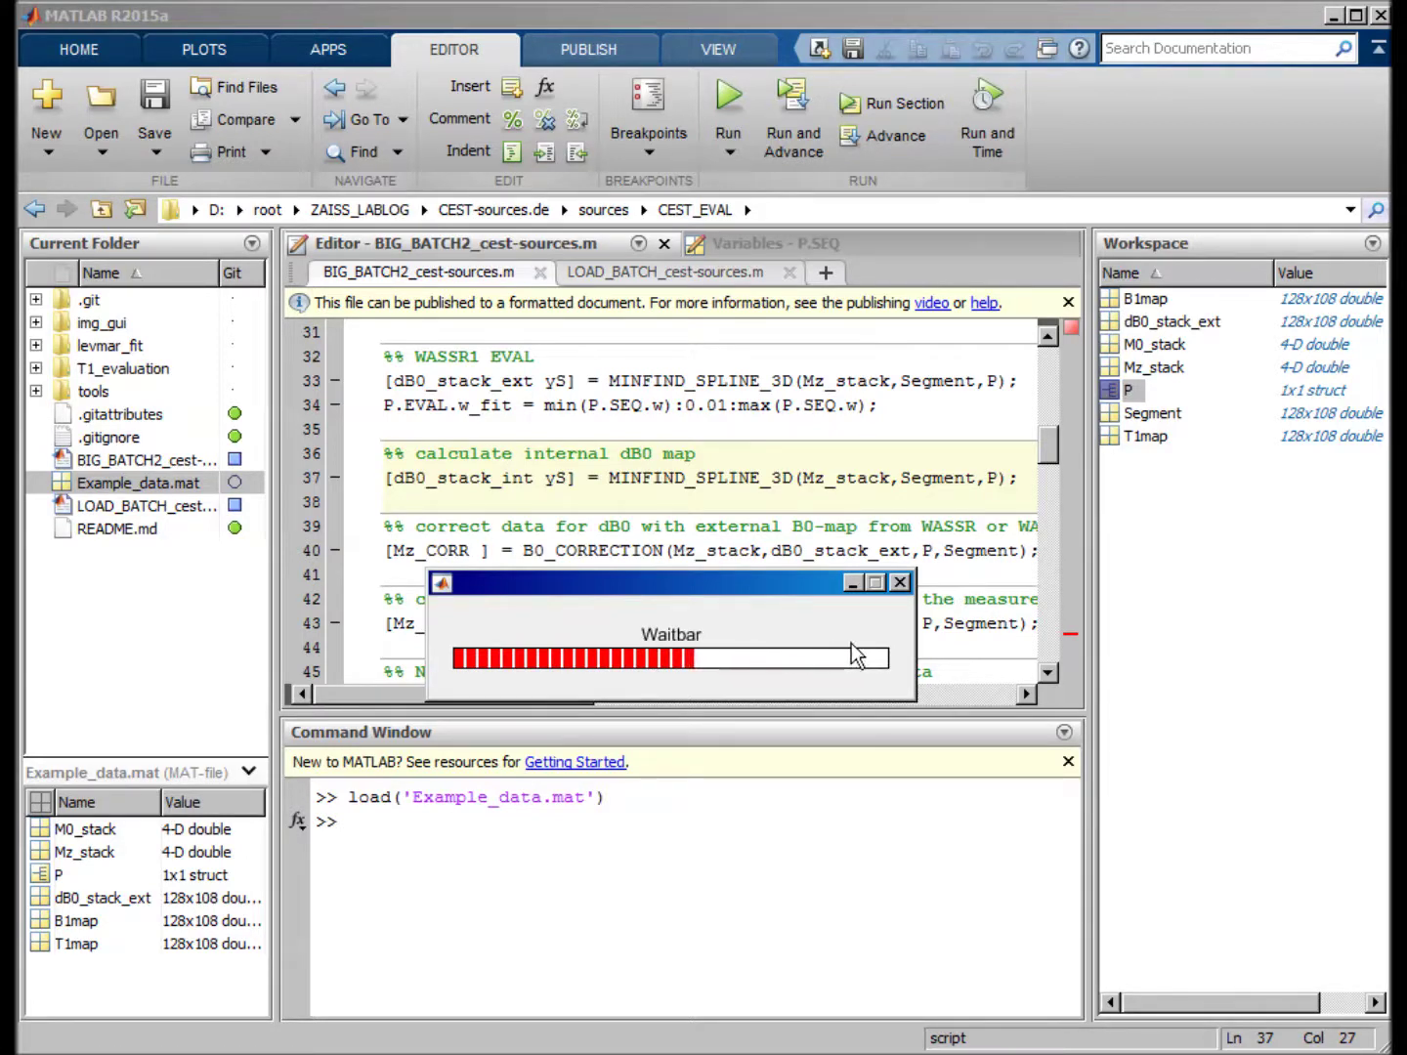
{"action": "left_click_drag", "start_coordinate": [668, 588], "coordinate": [652, 404]}
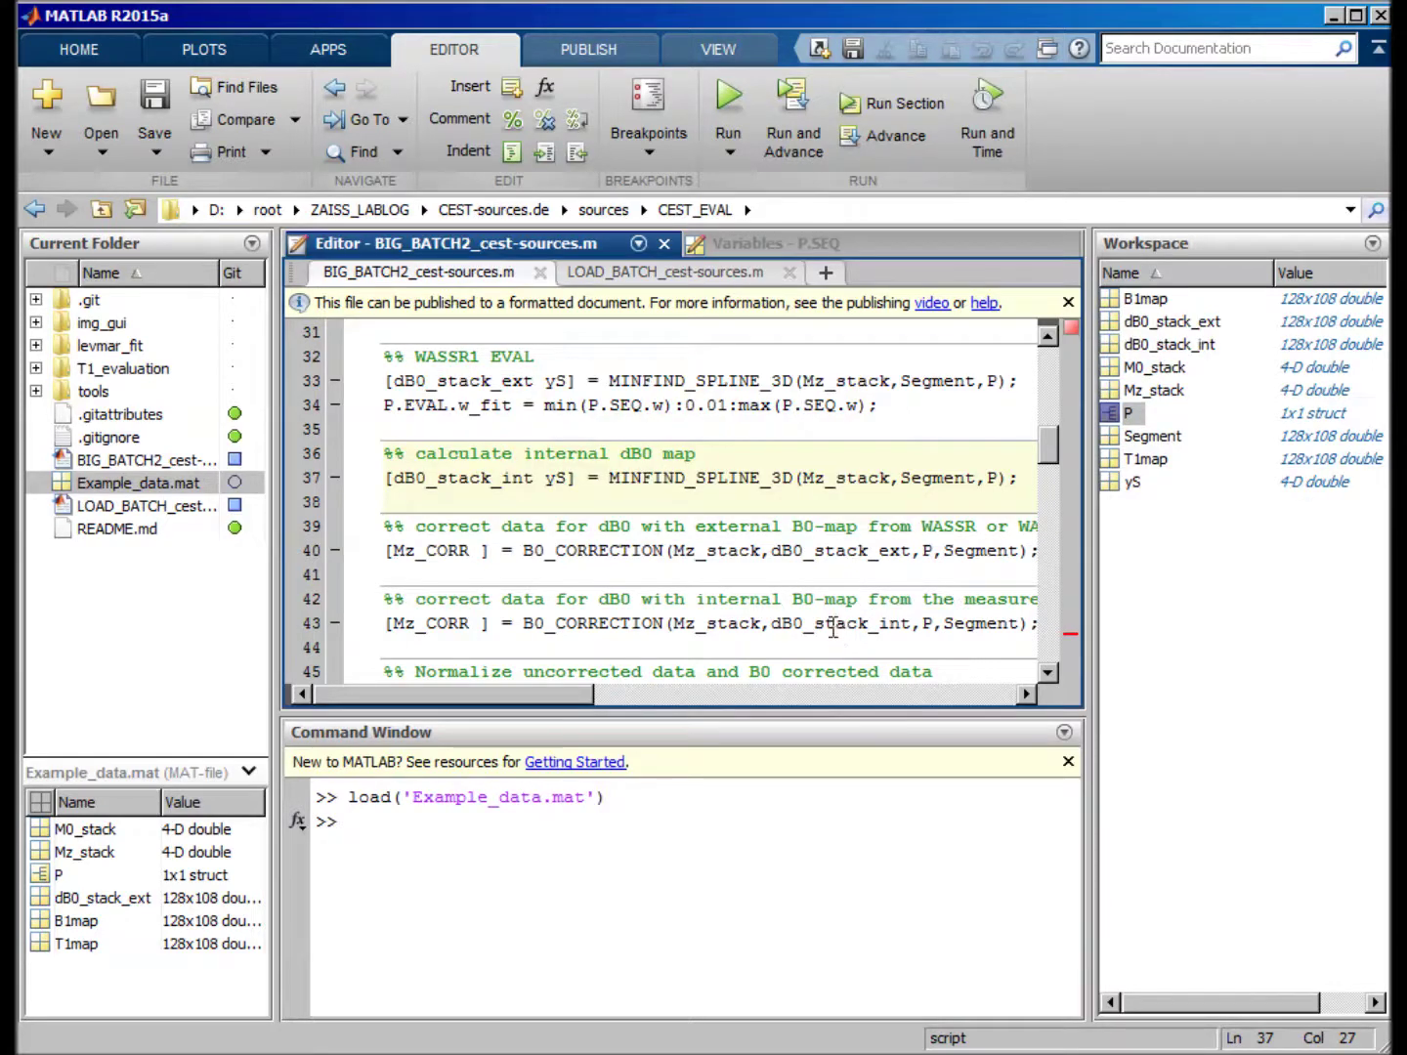
{"action": "left_click", "coordinate": [426, 623]}
- Run the internal B0 correction section to produce Mz_CORR
{"action": "scroll", "coordinate": [635, 615], "scroll_direction": "down", "scroll_amount": 1}
{"action": "left_click", "coordinate": [504, 550]}
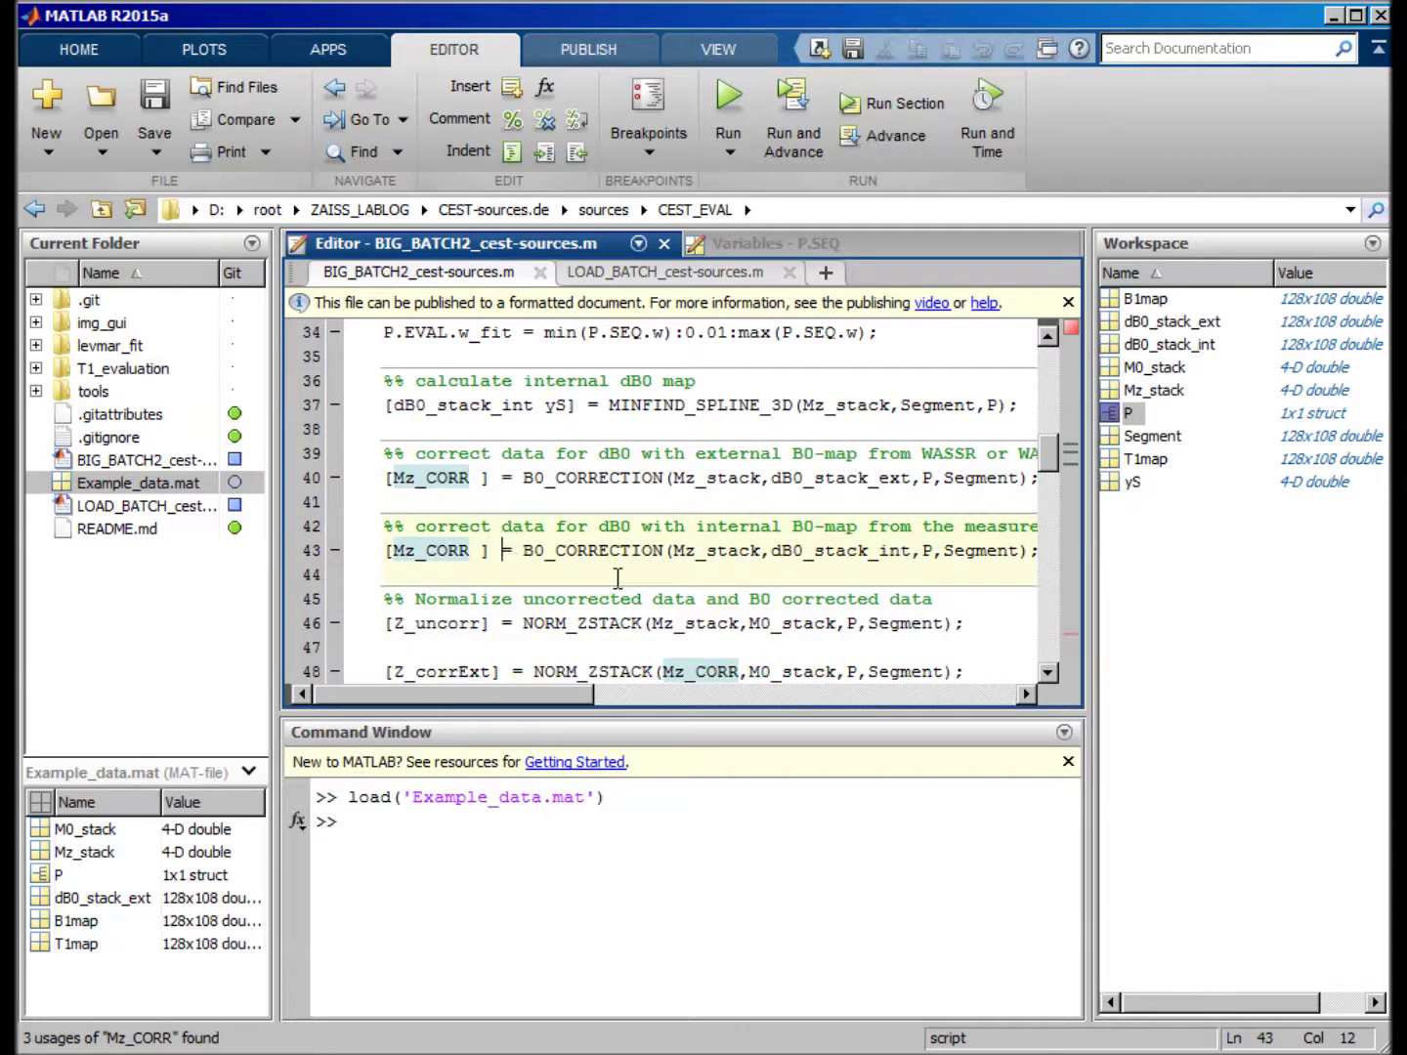
{"action": "left_click", "coordinate": [901, 111]}
- Run the normalization section, computing Z_uncorr and Z_corrExt from the corrected data
{"action": "scroll", "coordinate": [697, 498], "scroll_direction": "down", "scroll_amount": 1}
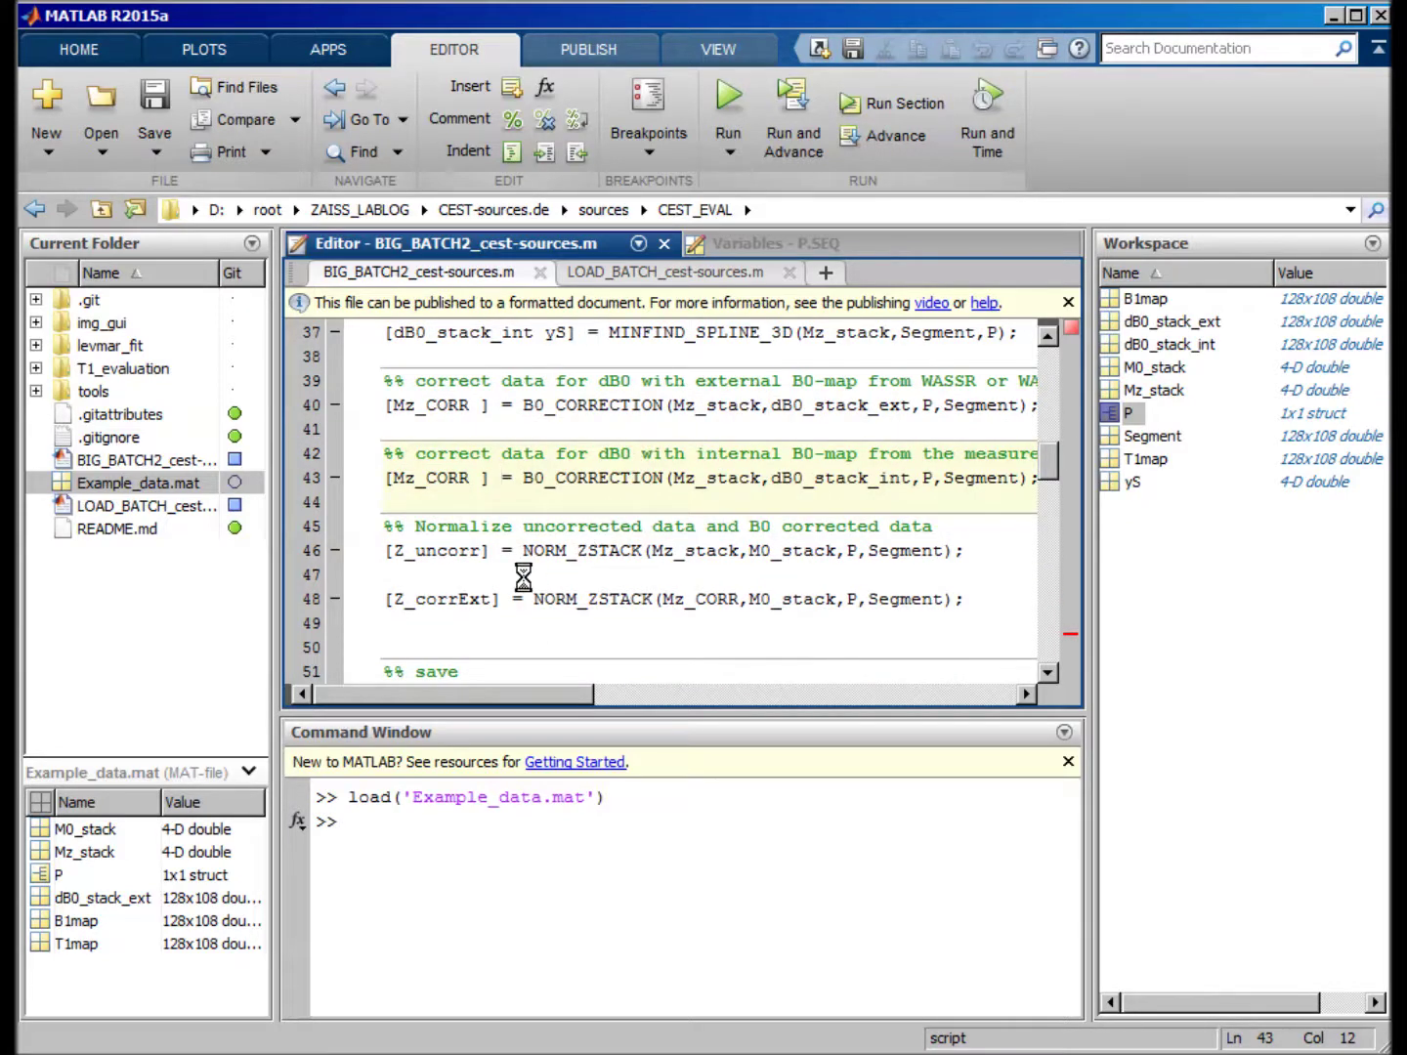
{"action": "left_click_drag", "start_coordinate": [504, 550], "coordinate": [384, 550]}
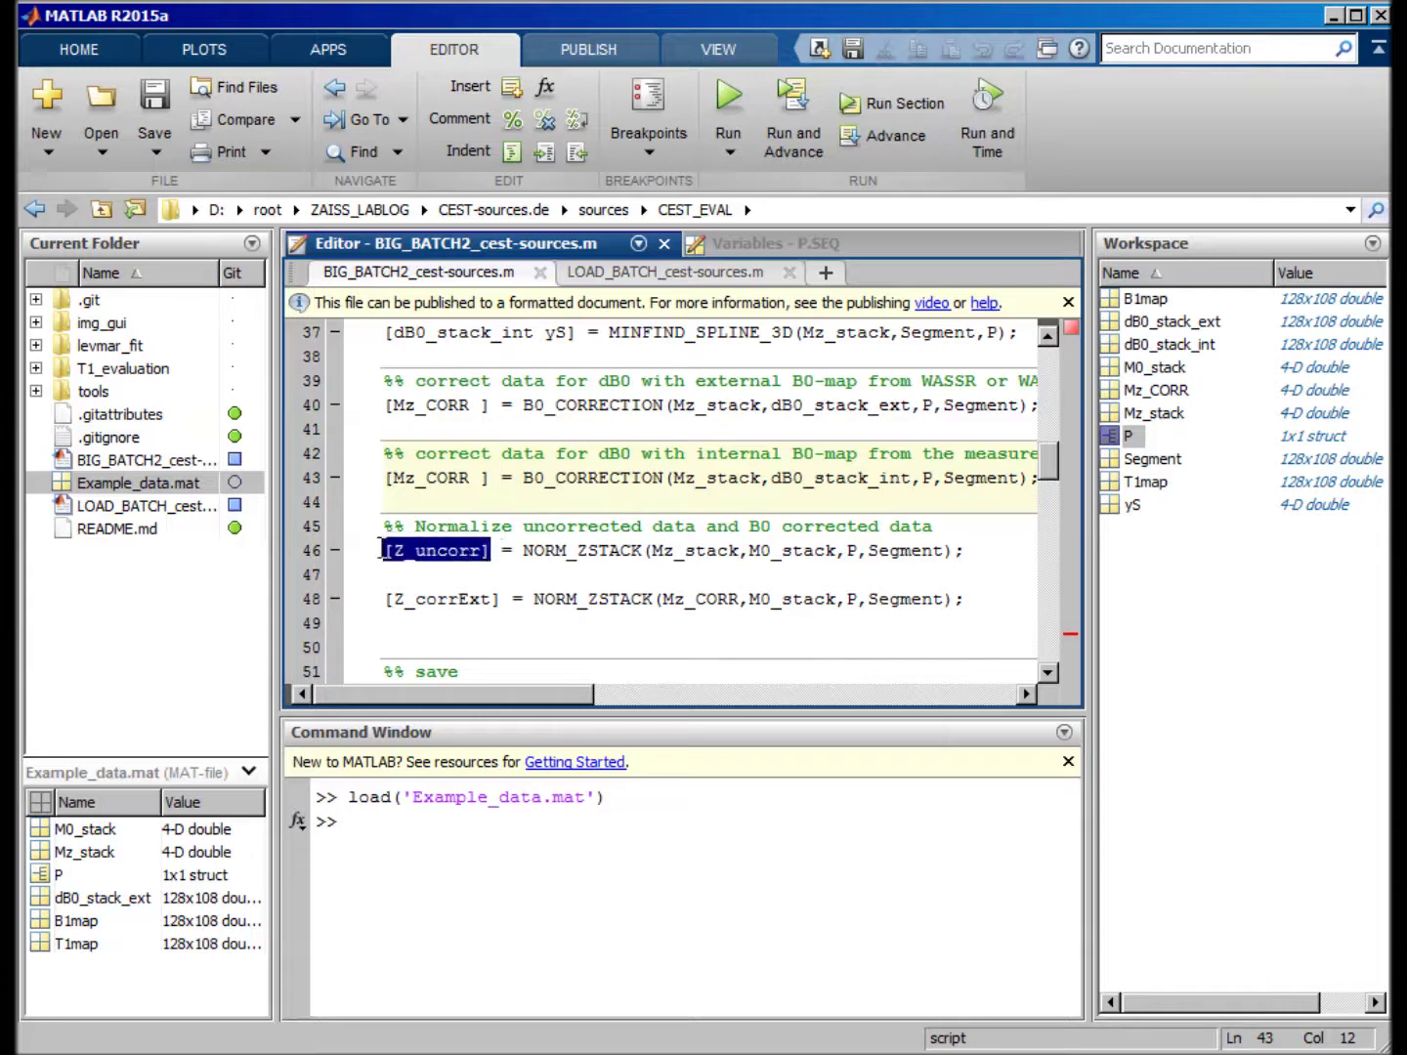
{"action": "double_click", "coordinate": [696, 549]}
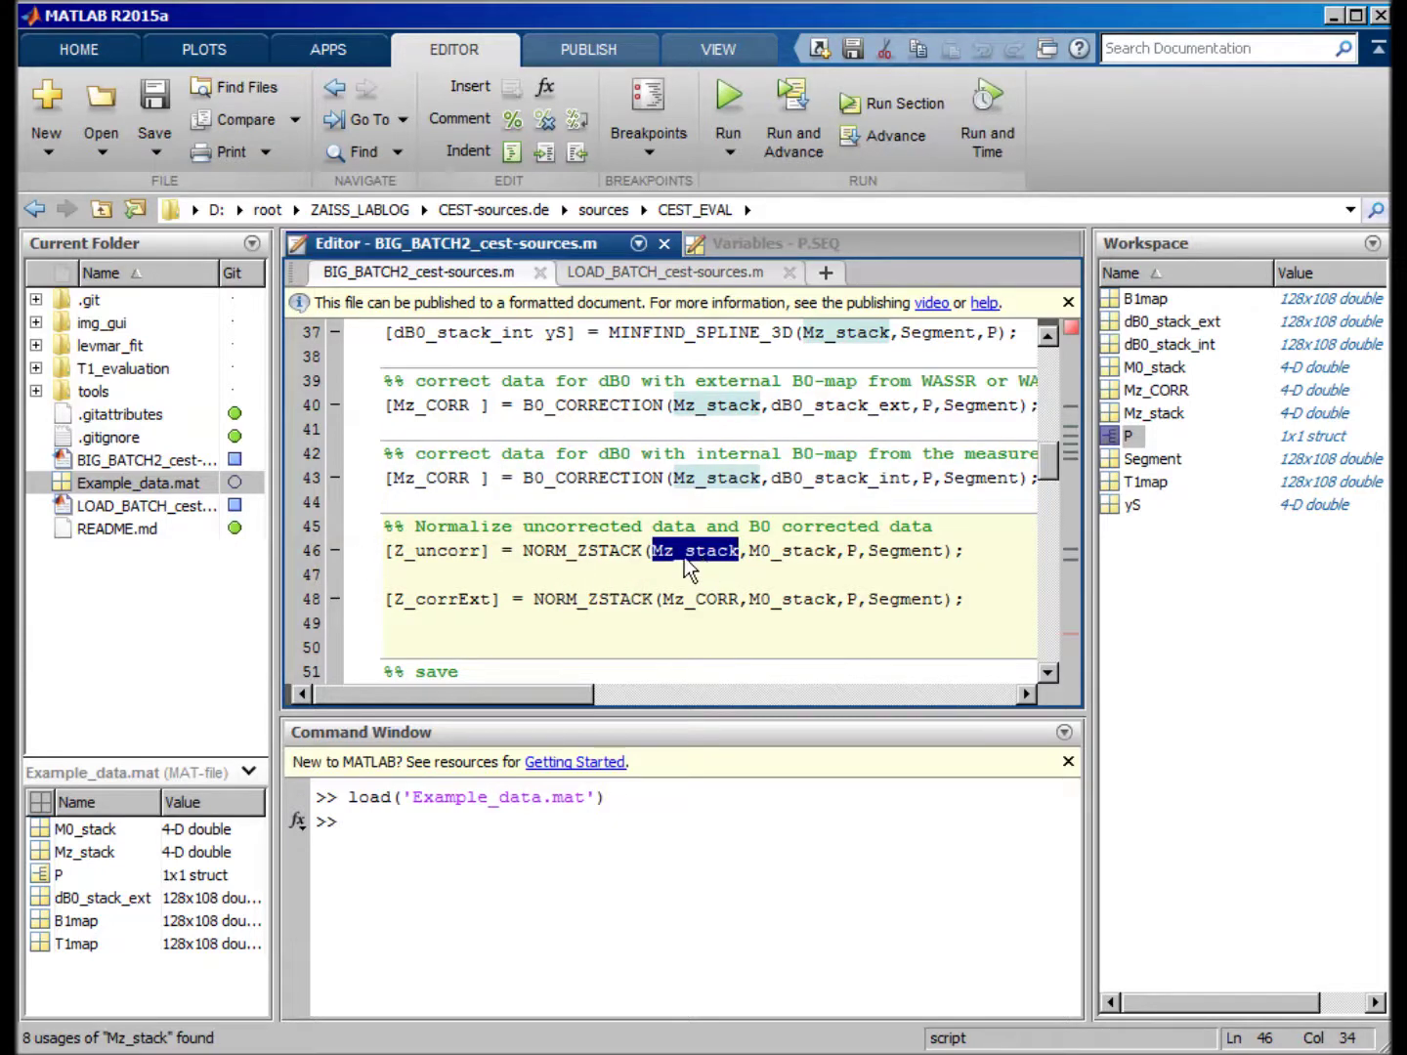
{"action": "double_click", "coordinate": [449, 599]}
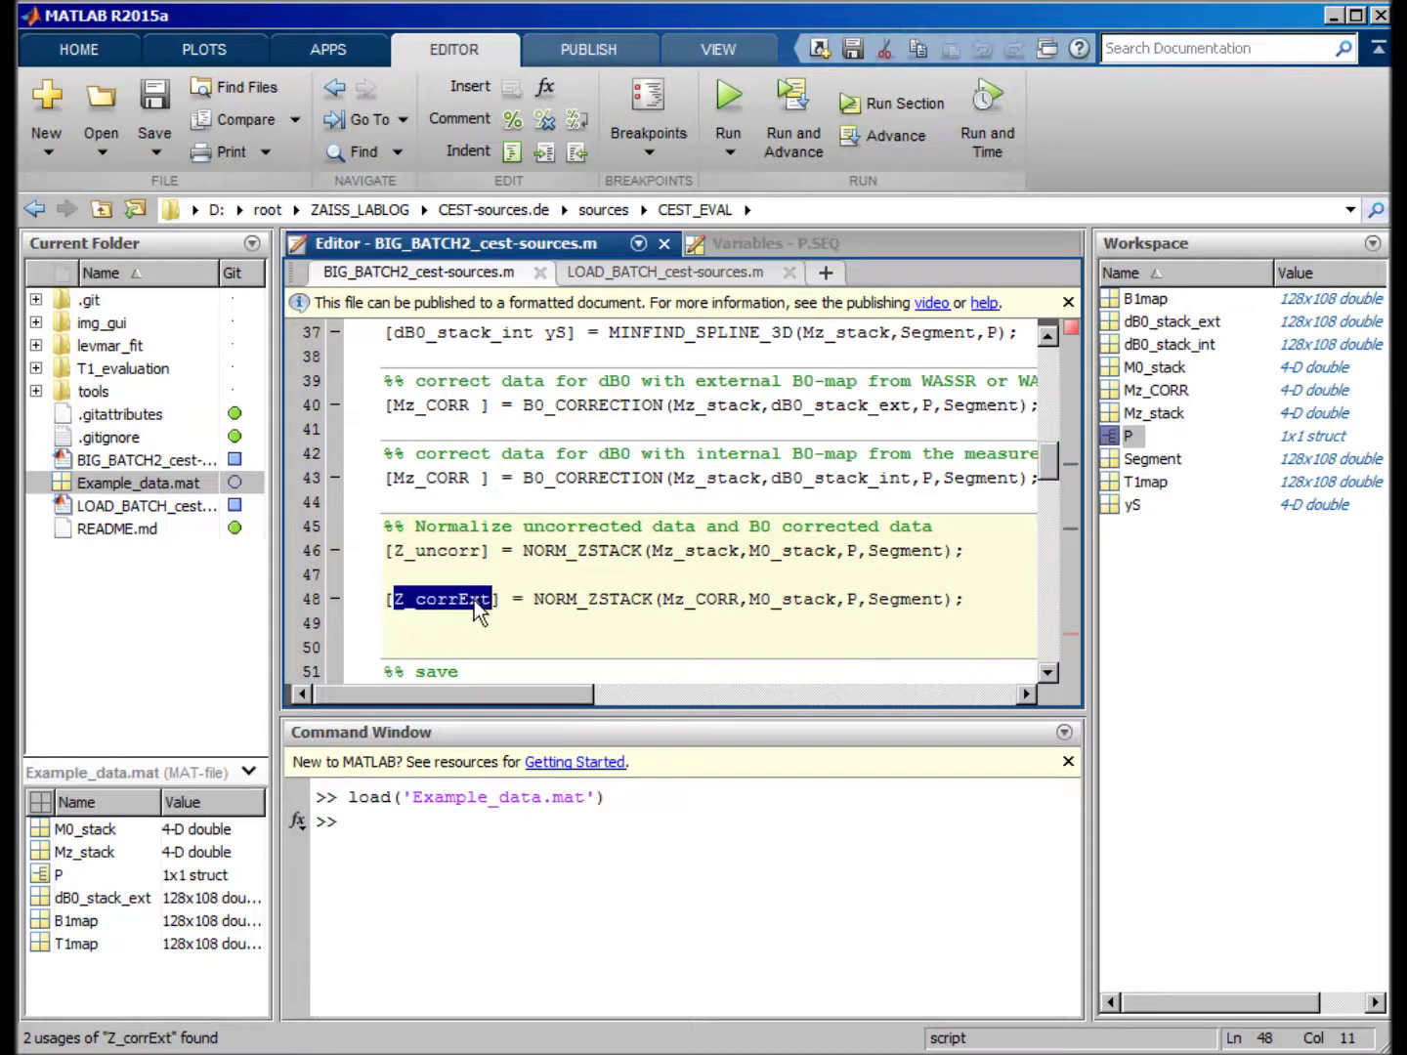
{"action": "left_click", "coordinate": [630, 600]}
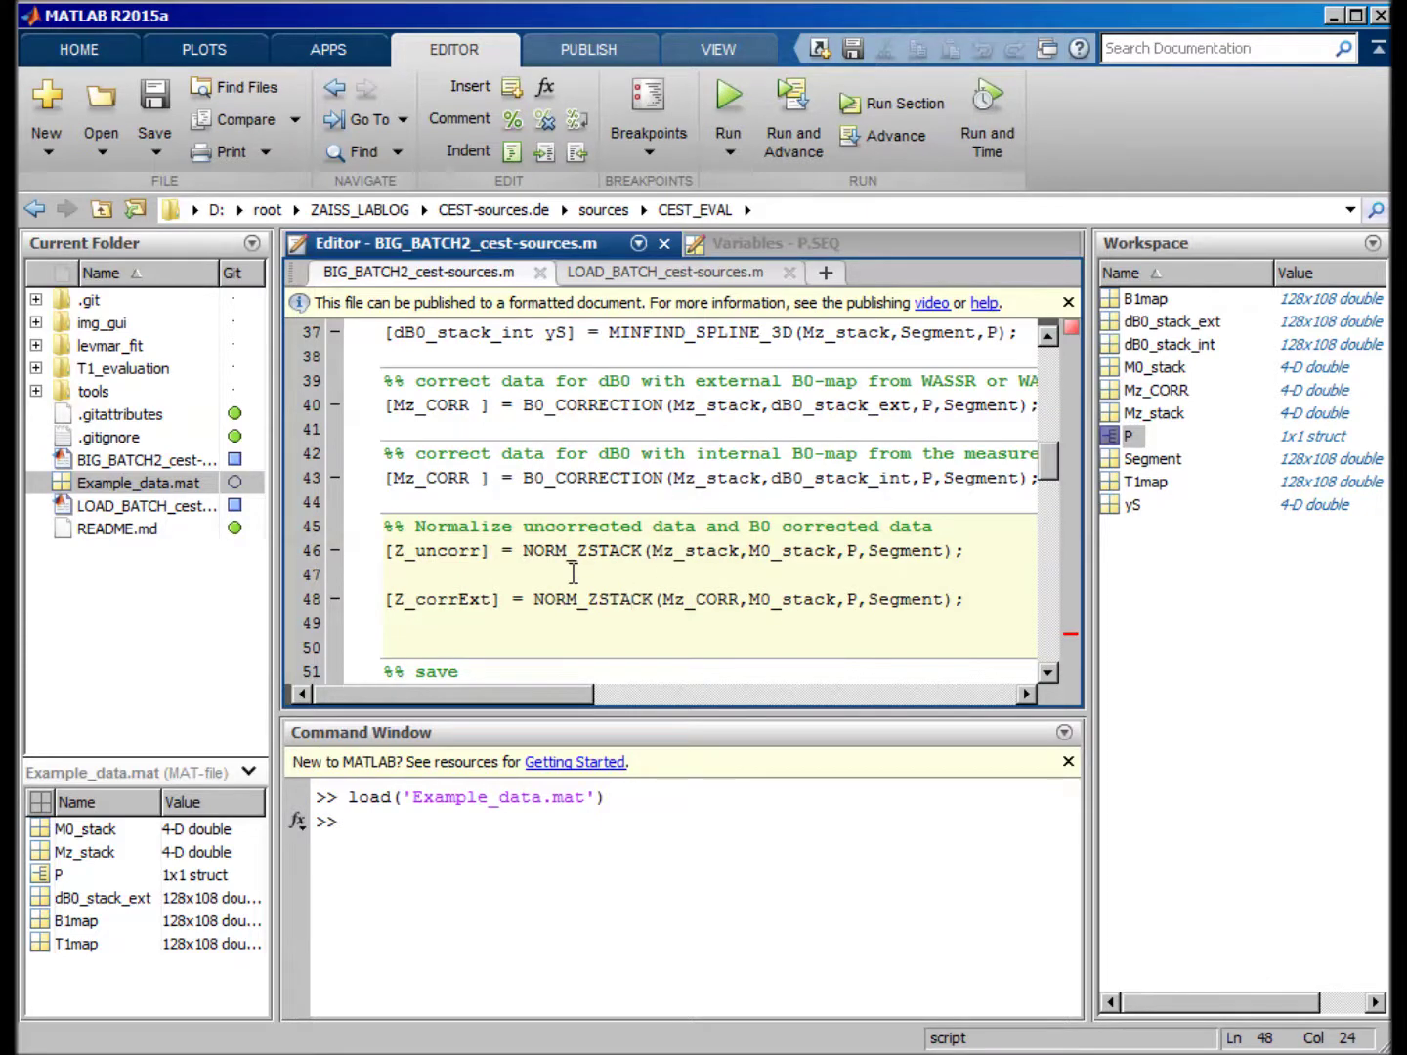
{"action": "left_click_drag", "start_coordinate": [995, 599], "coordinate": [365, 604]}
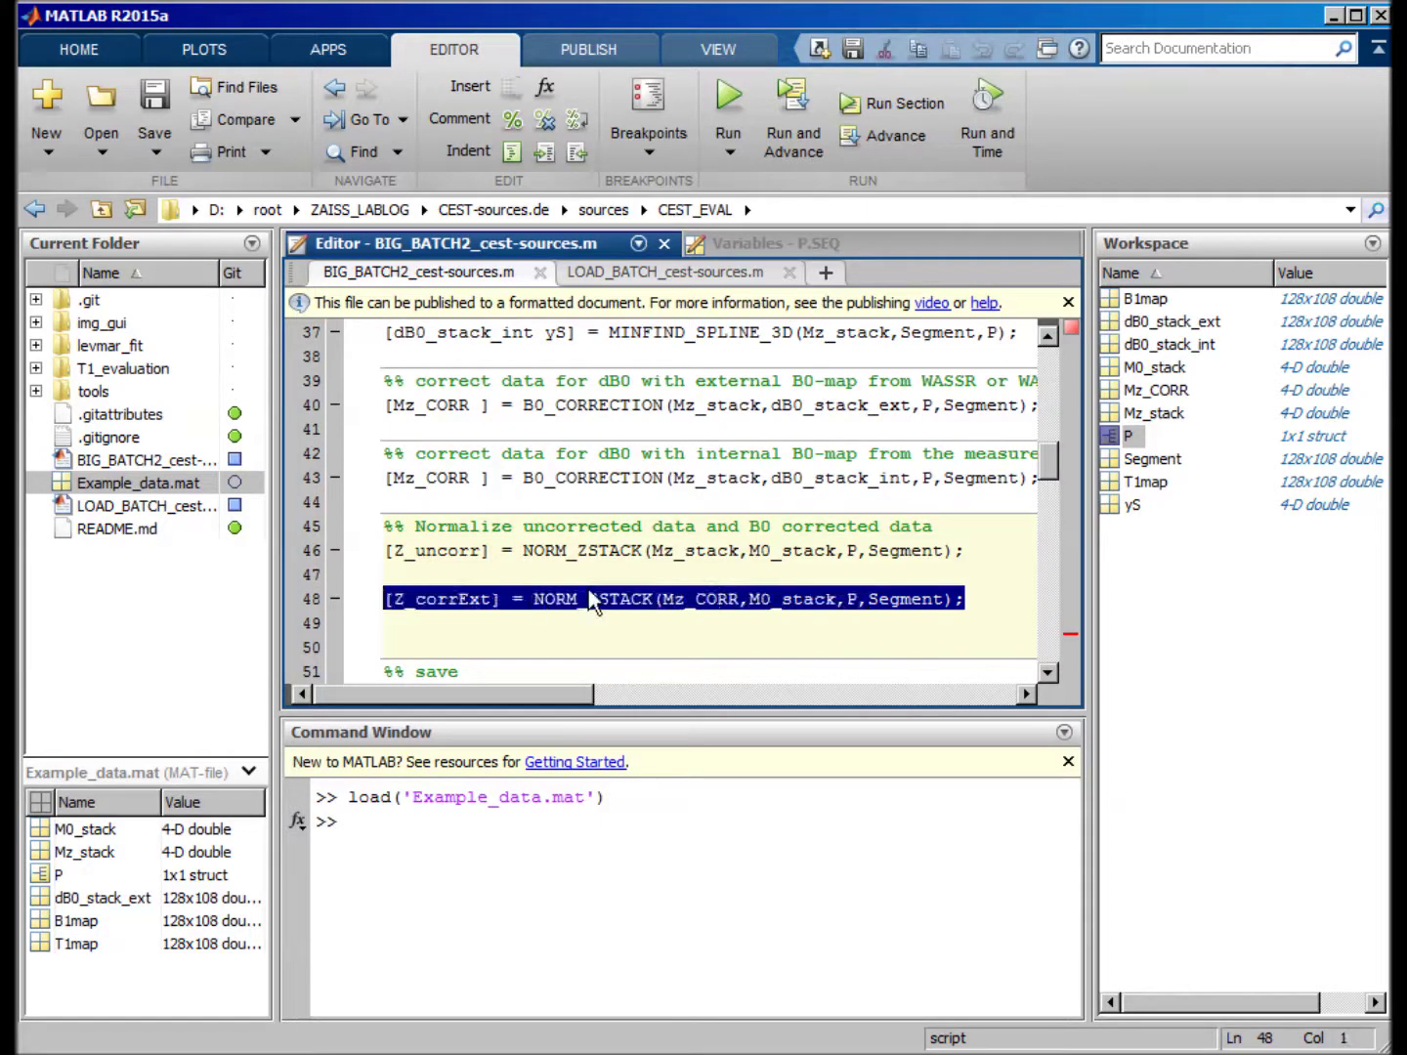
{"action": "left_click", "coordinate": [587, 599]}
{"action": "double_click", "coordinate": [690, 595]}
{"action": "left_click", "coordinate": [626, 549]}
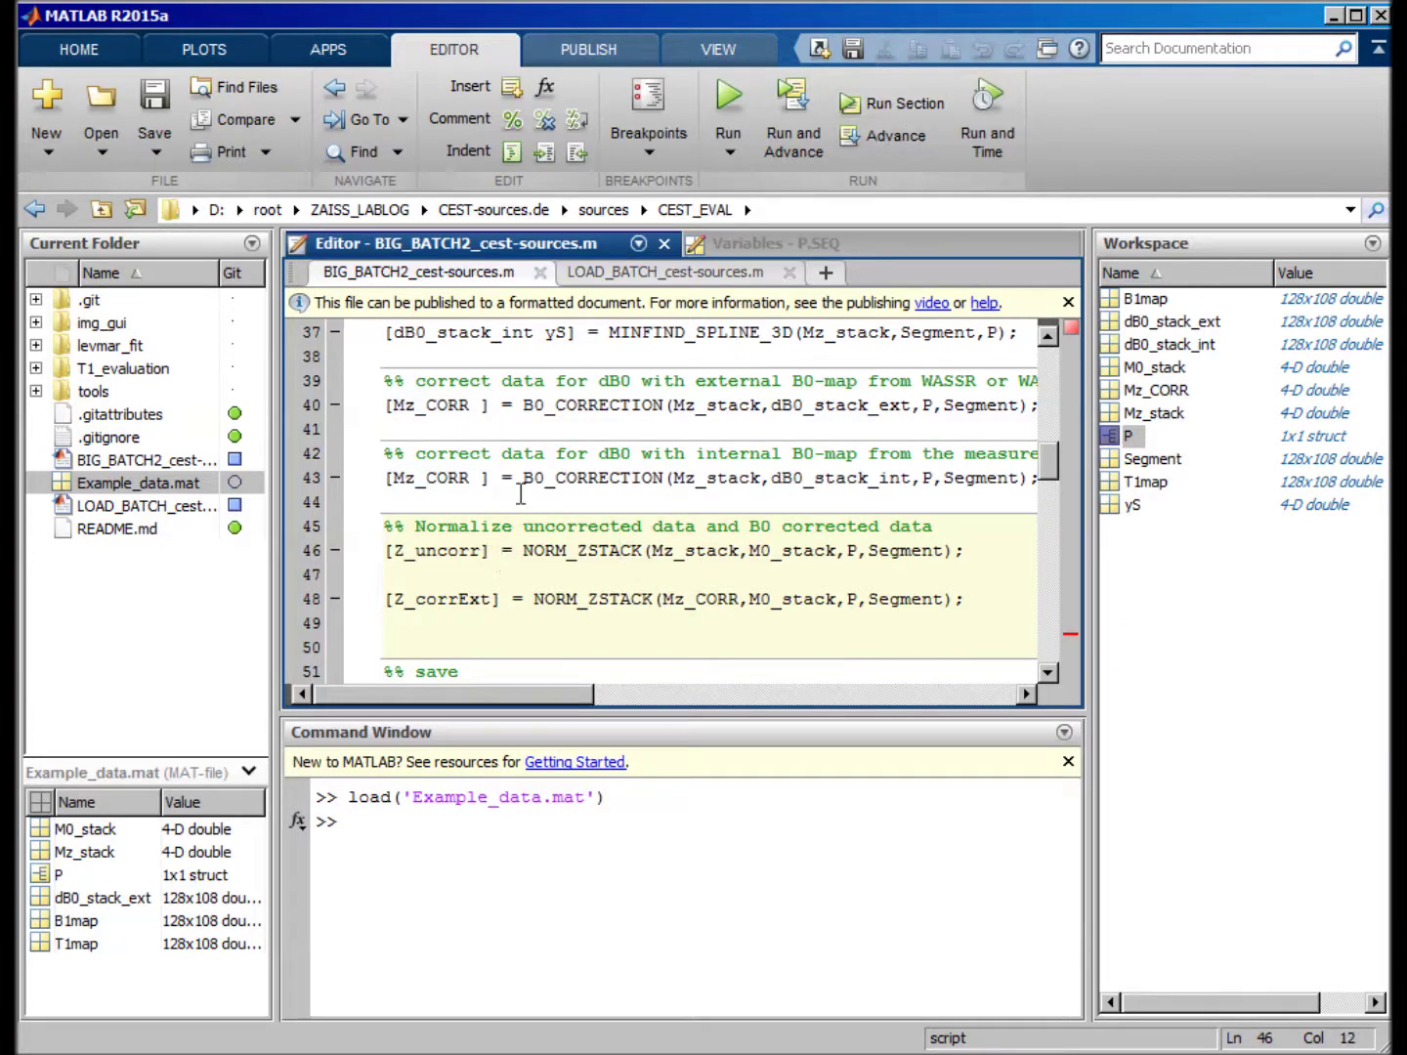
{"action": "left_click", "coordinate": [451, 599]}
{"action": "left_click", "coordinate": [904, 103]}
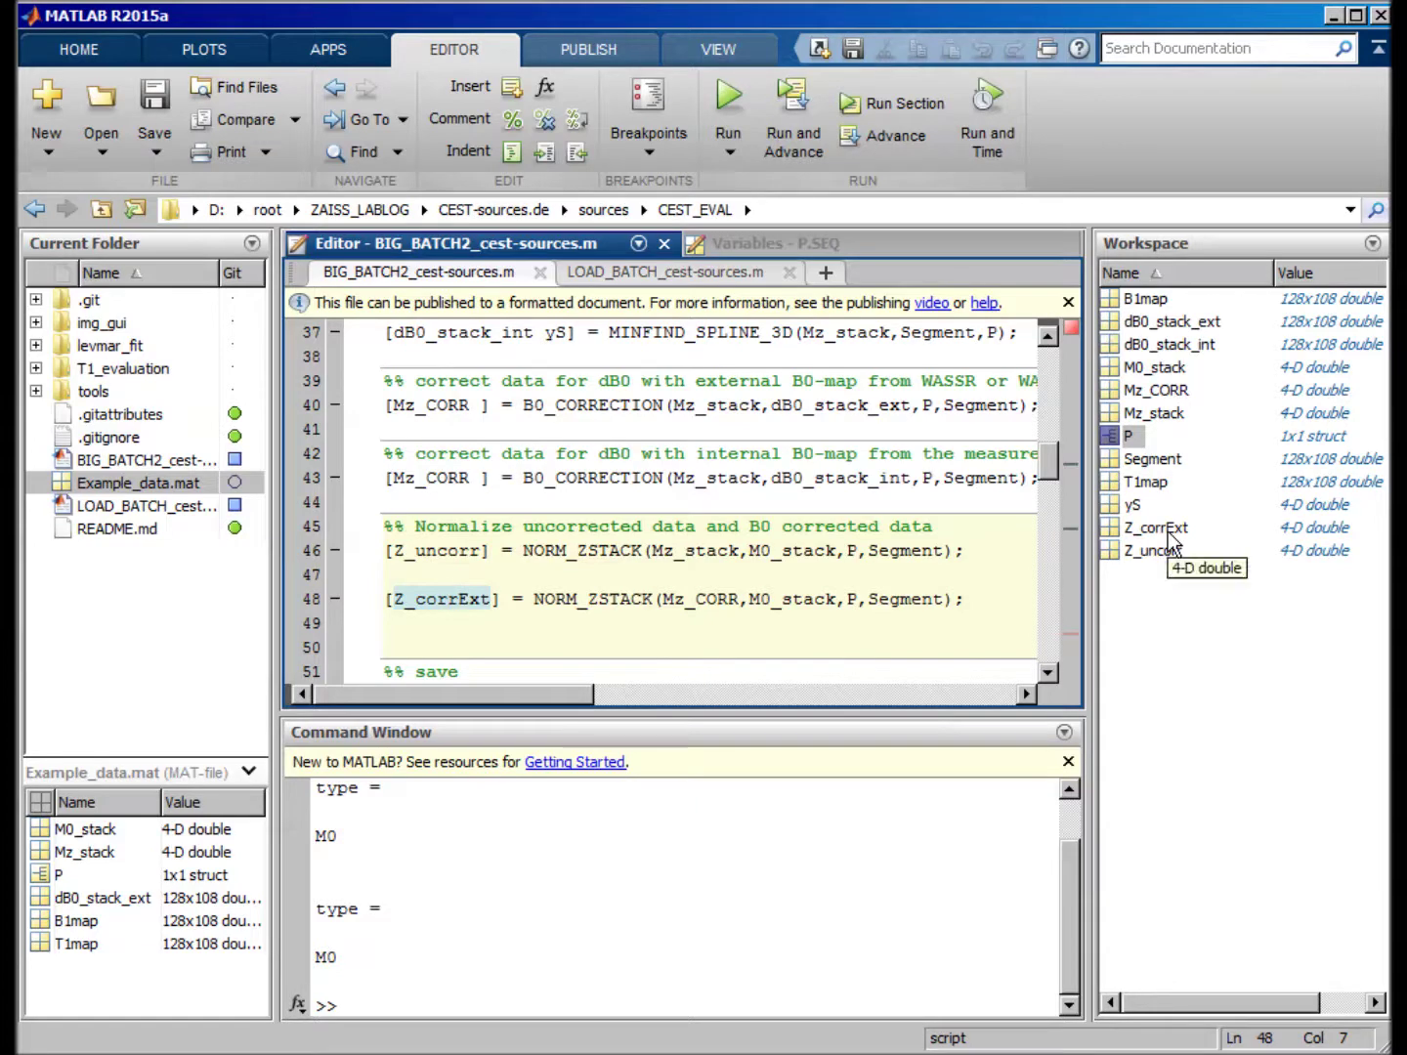
- Run the 'start imgui' section to open the Z-spectrum viewer
{"action": "left_click", "coordinate": [891, 599]}
{"action": "scroll", "coordinate": [967, 562], "scroll_direction": "down", "scroll_amount": 1}
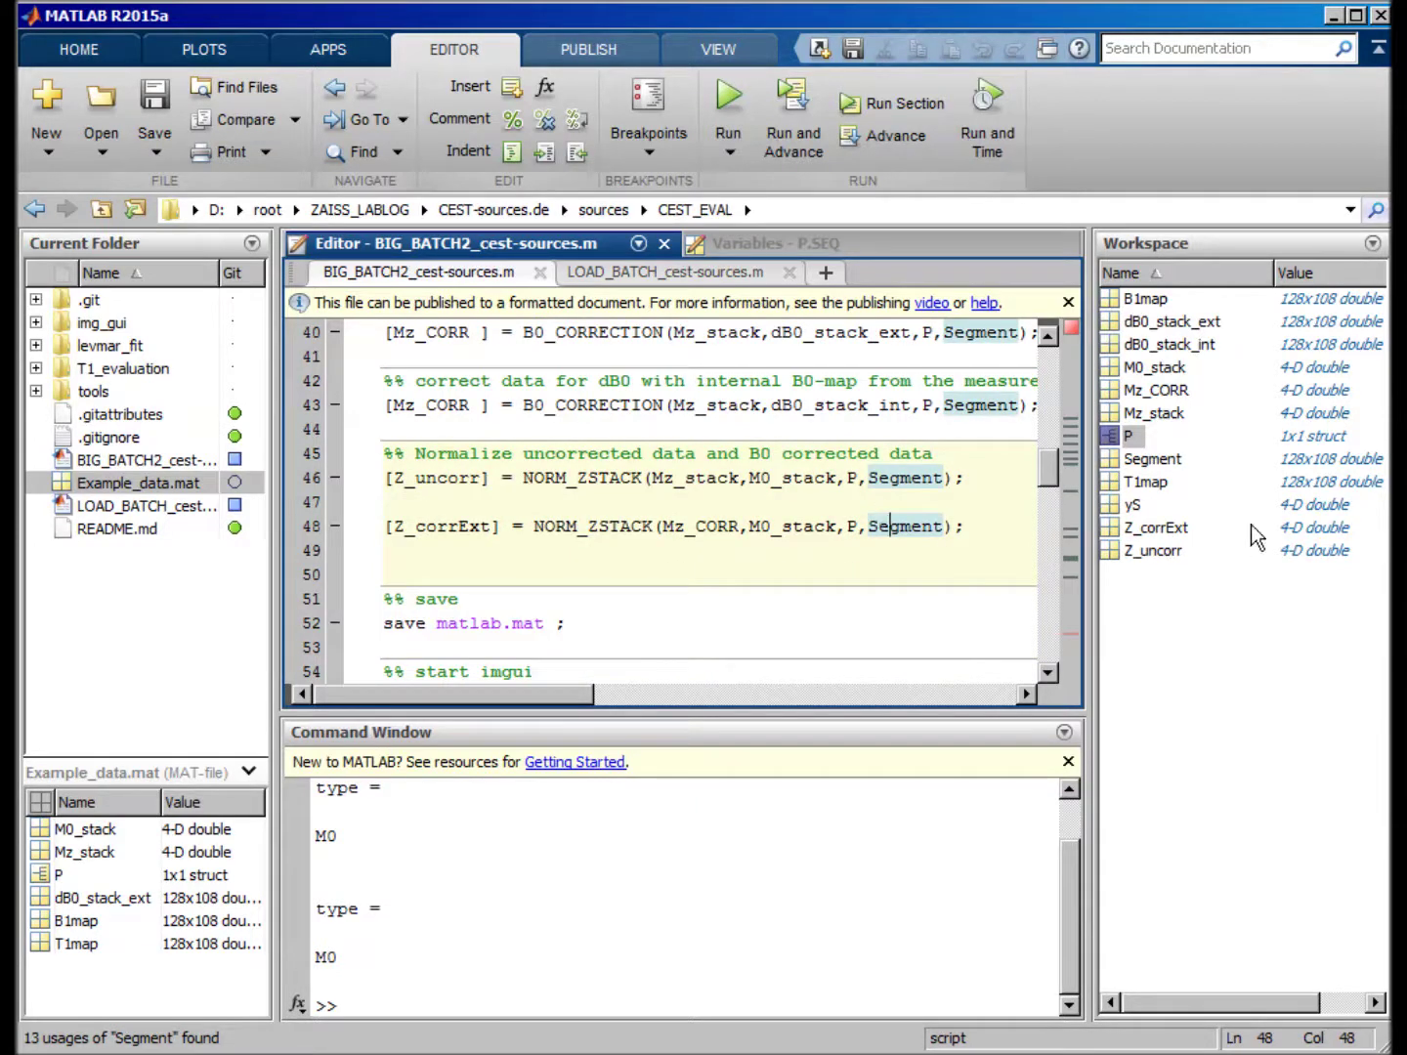
{"action": "scroll", "coordinate": [606, 543], "scroll_direction": "down", "scroll_amount": 1}
{"action": "left_click", "coordinate": [645, 533]}
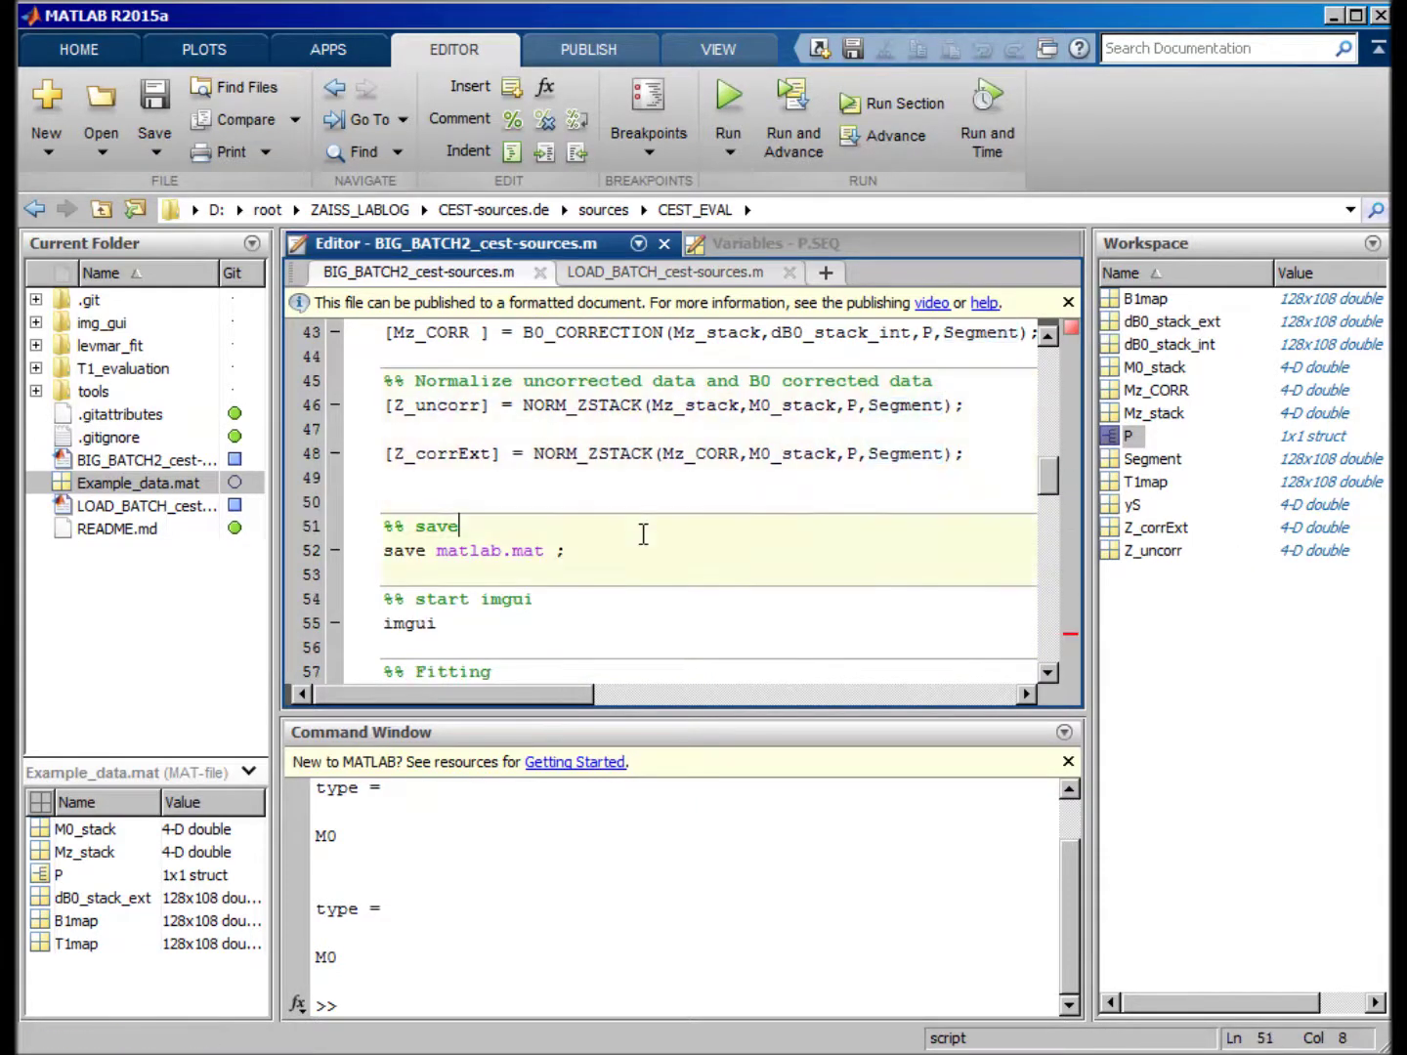
{"action": "scroll", "coordinate": [684, 518], "scroll_direction": "down", "scroll_amount": 2}
{"action": "left_click", "coordinate": [600, 479]}
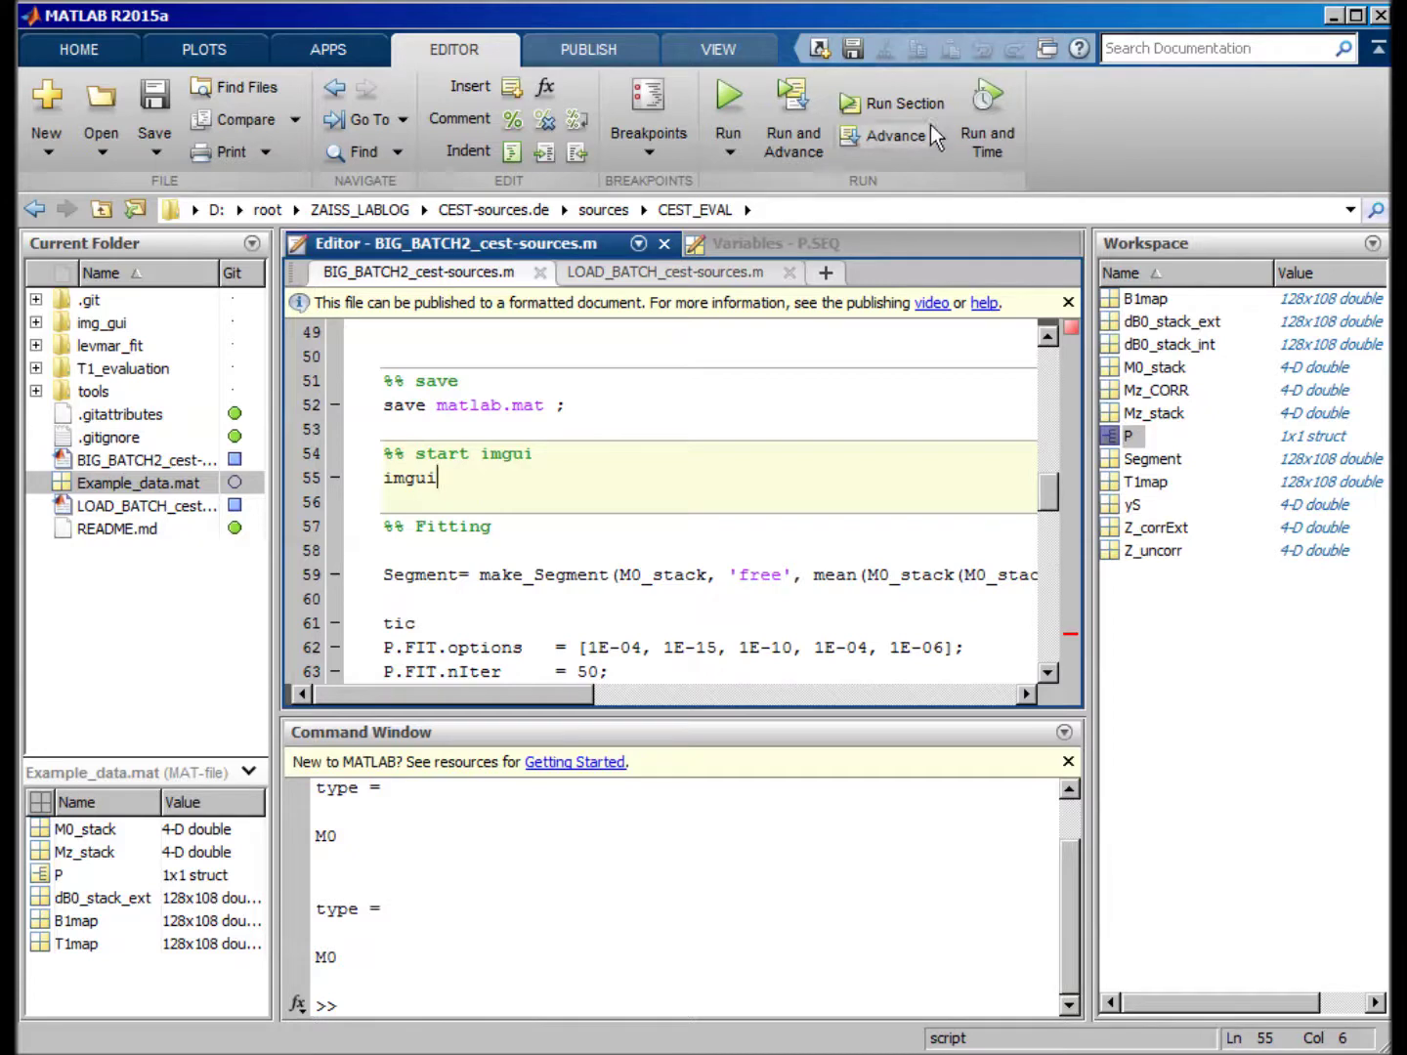
{"action": "left_click", "coordinate": [891, 103]}
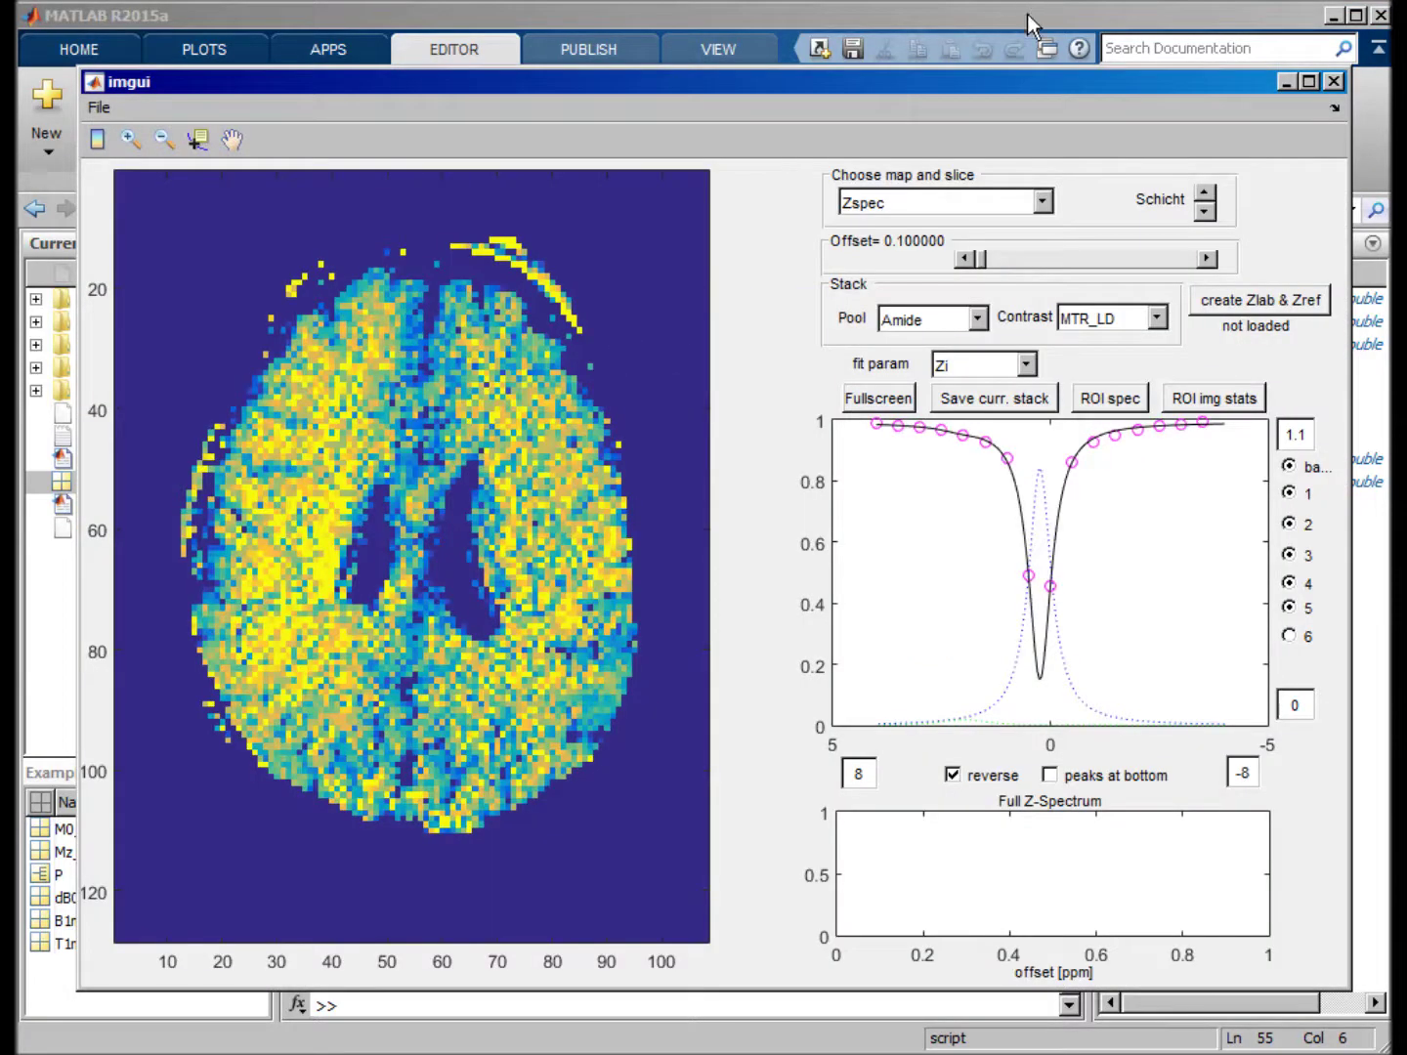
- Enlarge the imgui window and plot Z-spectra of ten pixels across the brain map
{"action": "left_click_drag", "start_coordinate": [1002, 76], "coordinate": [972, 22]}
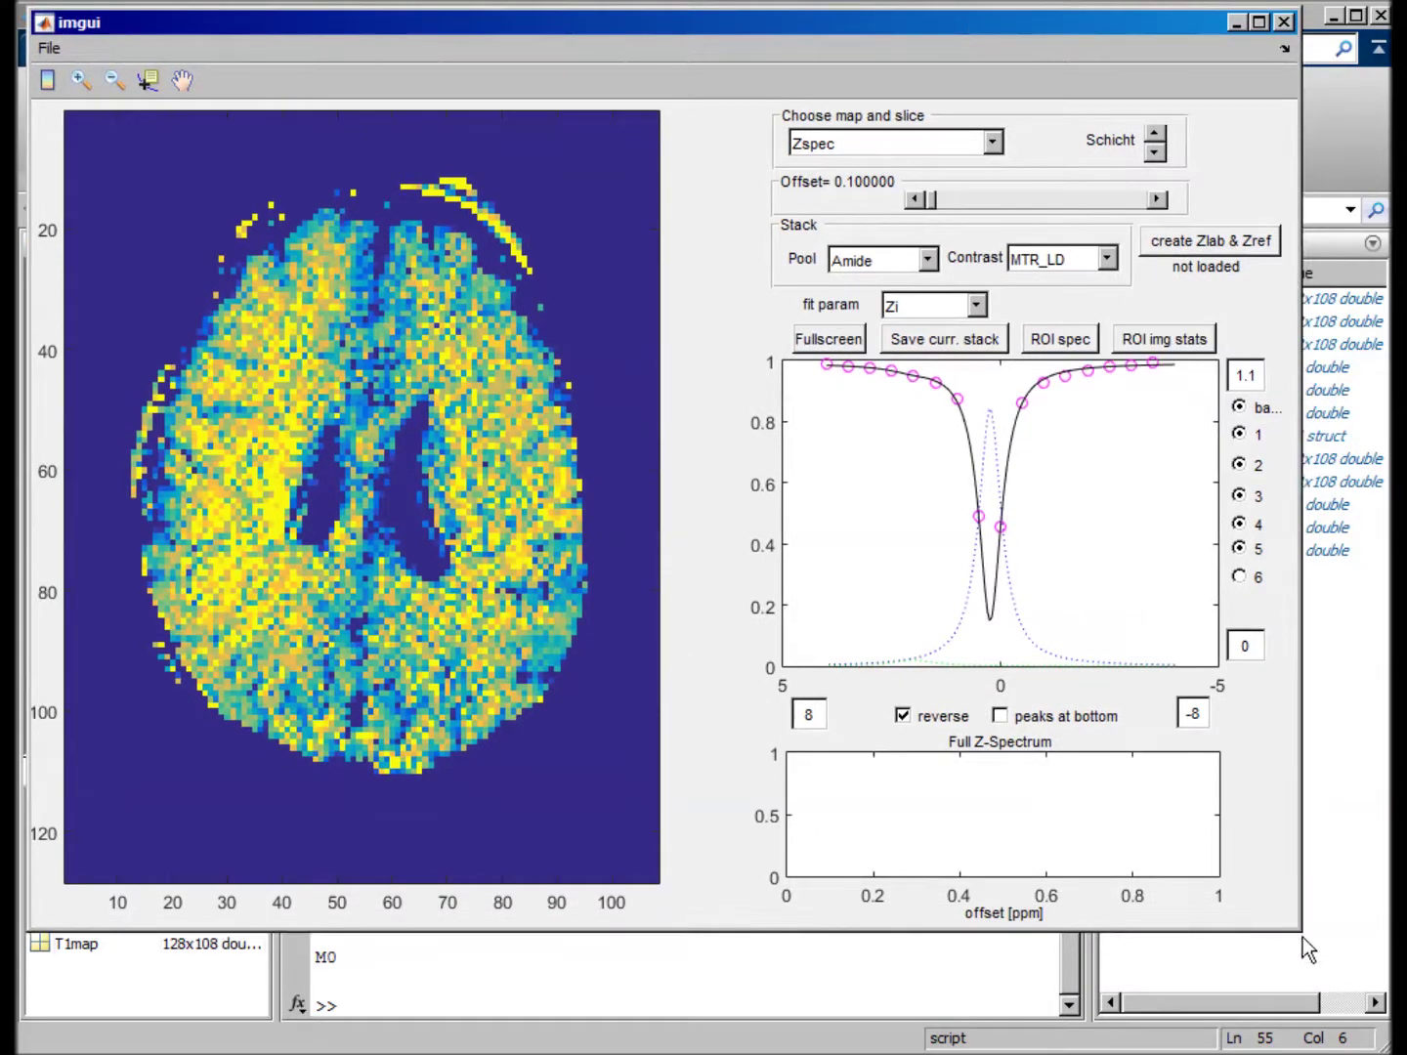
{"action": "left_click_drag", "start_coordinate": [1303, 947], "coordinate": [1388, 1052]}
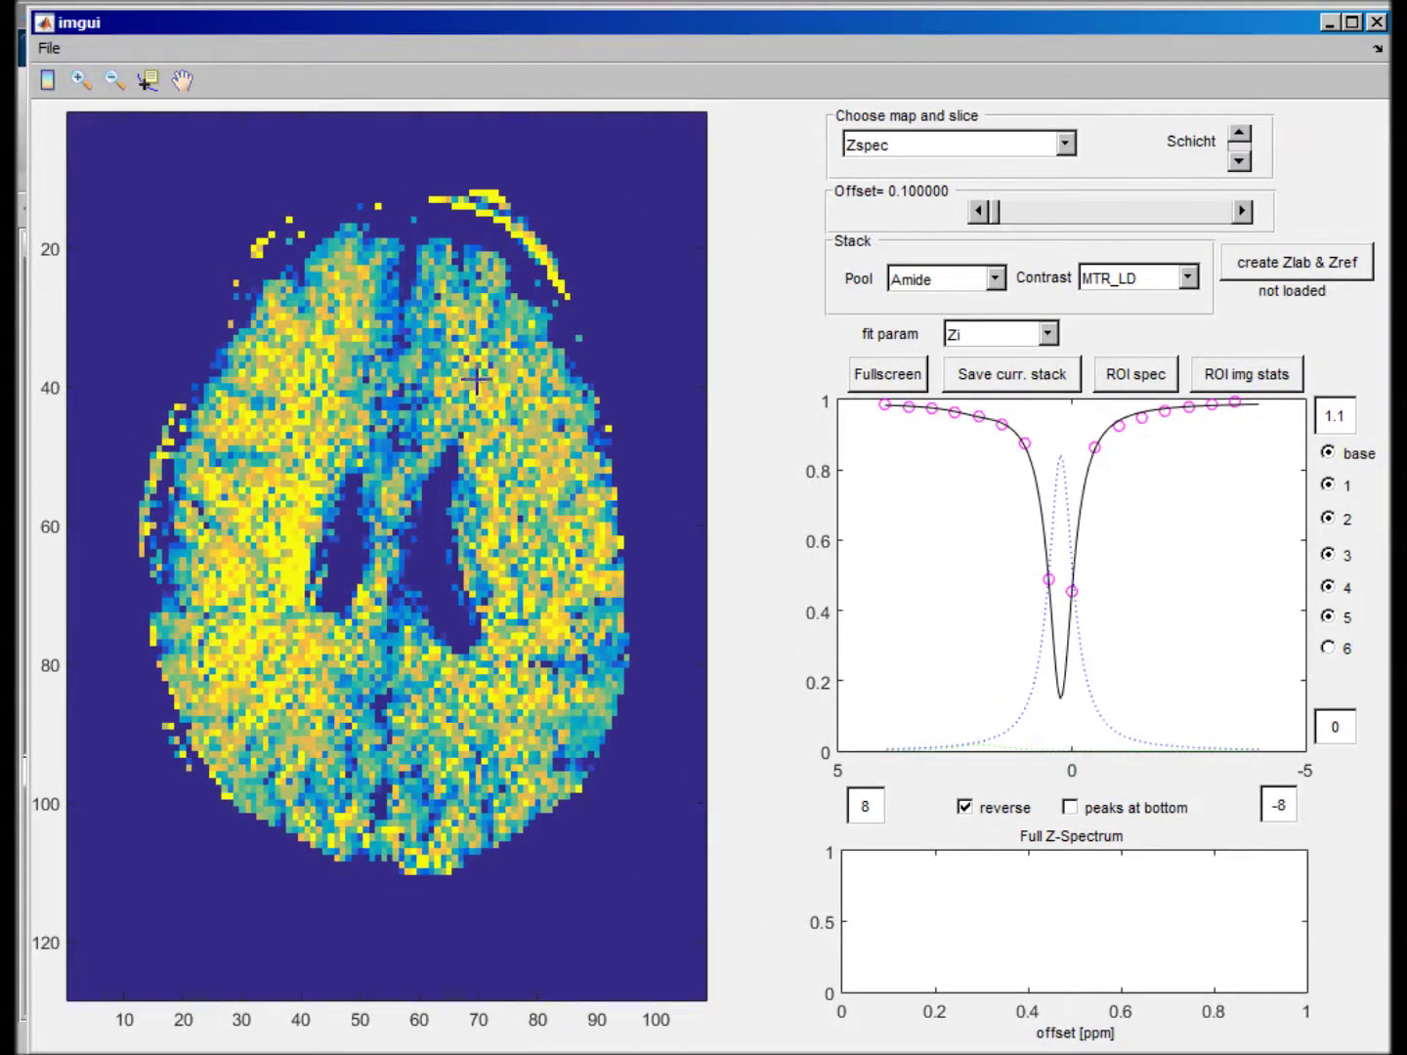
{"action": "left_click", "coordinate": [524, 437]}
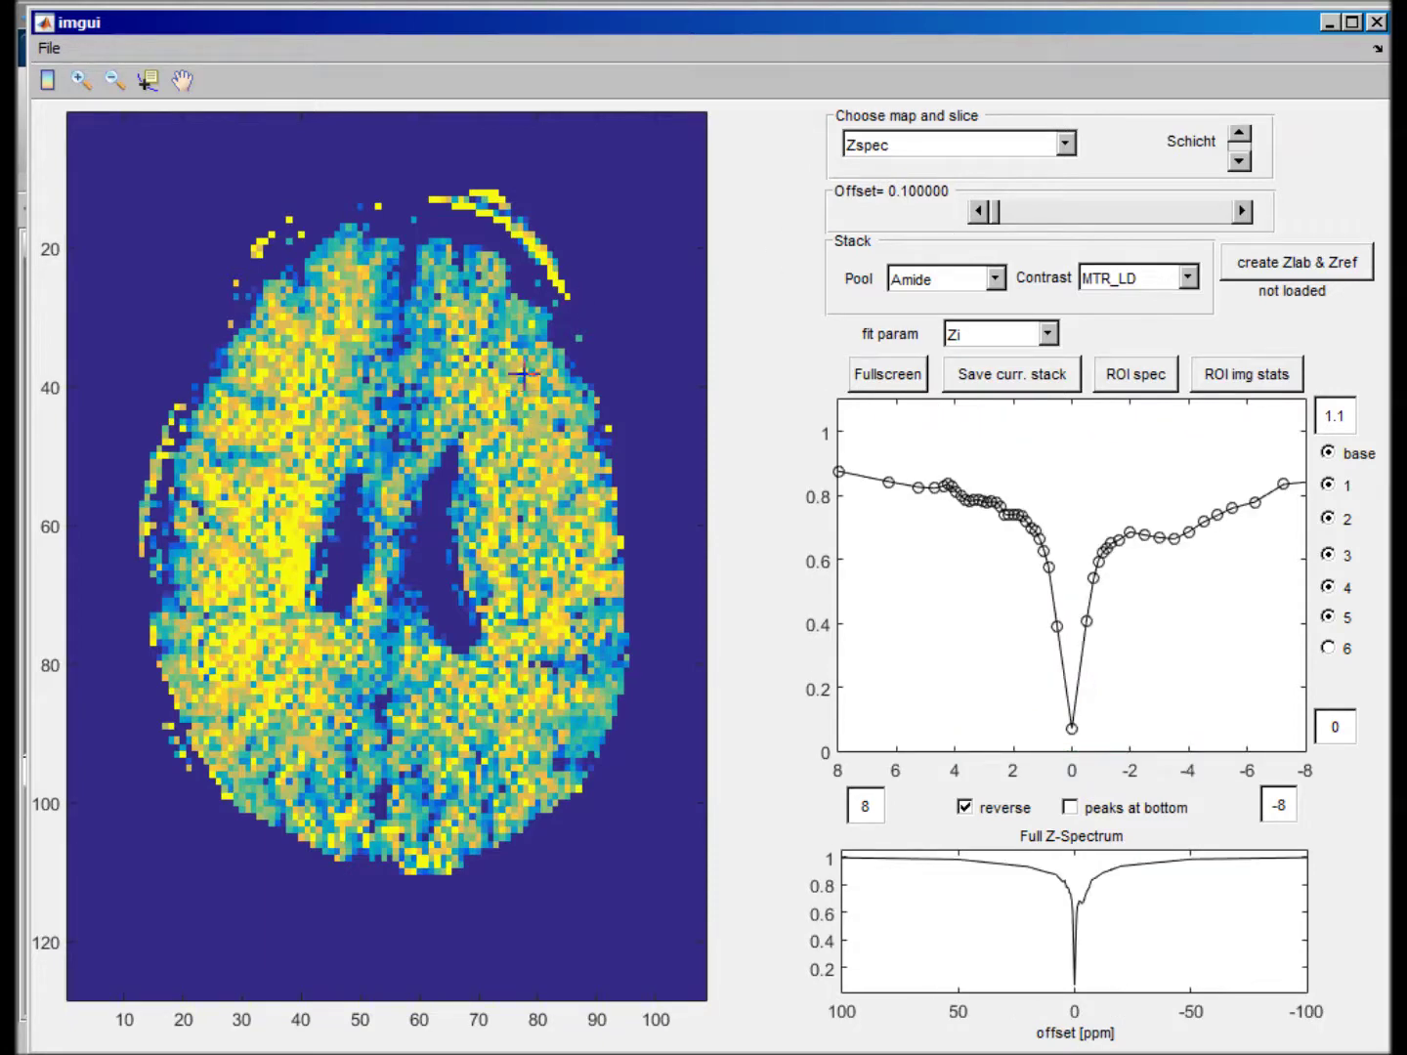
{"action": "left_click", "coordinate": [467, 389]}
{"action": "left_click", "coordinate": [480, 394]}
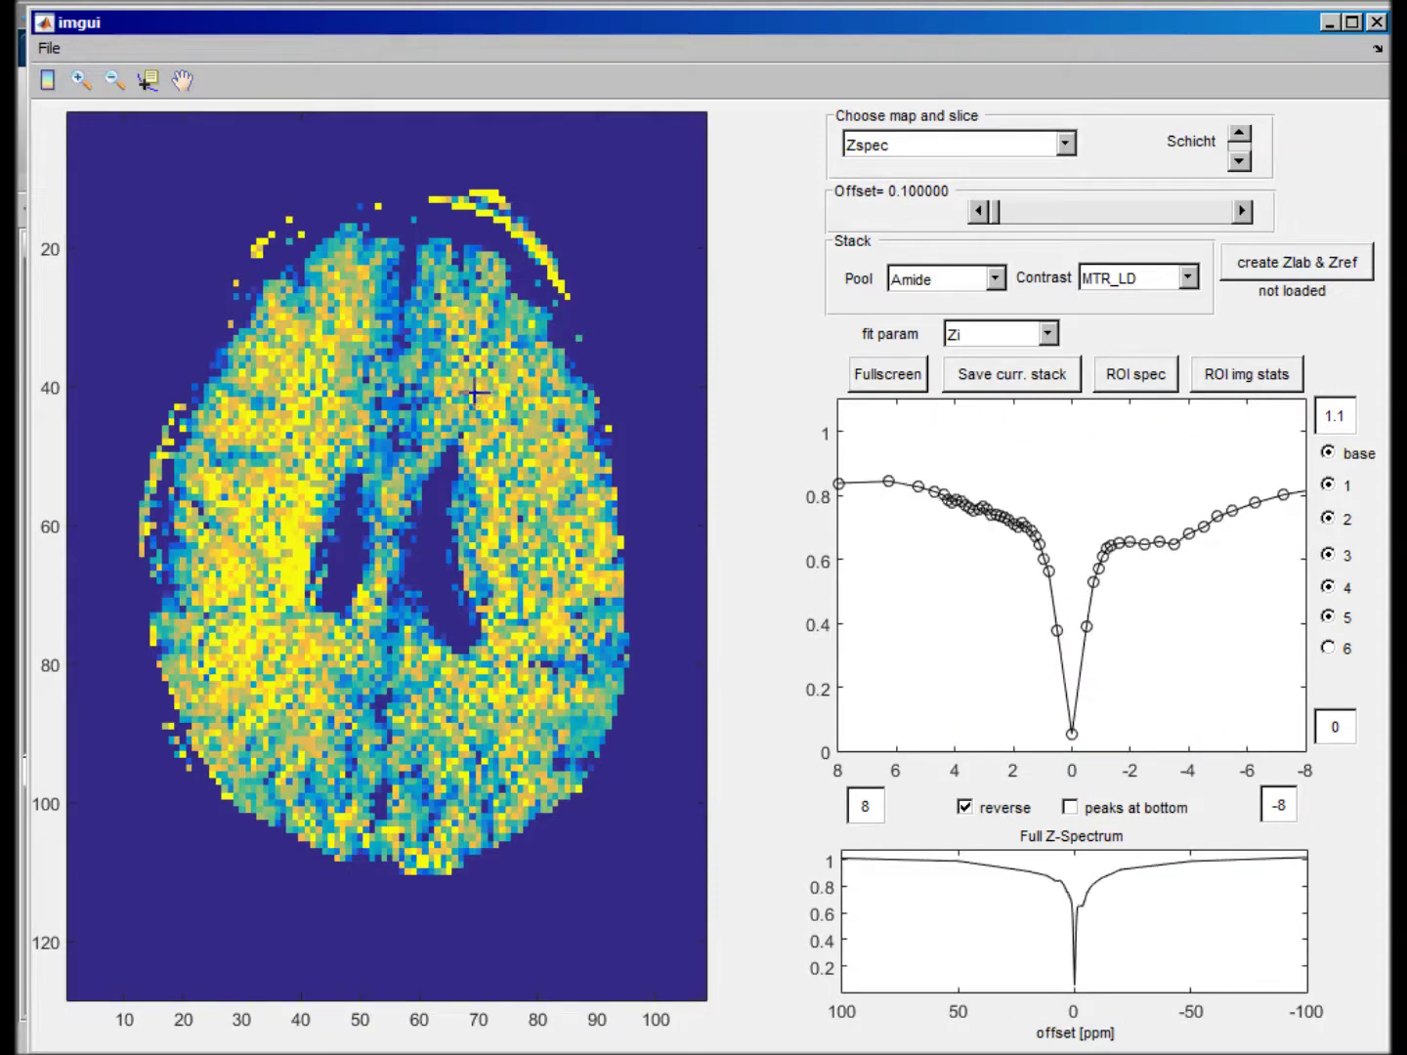
{"action": "left_click", "coordinate": [503, 405]}
{"action": "left_click", "coordinate": [544, 434]}
{"action": "left_click", "coordinate": [582, 455]}
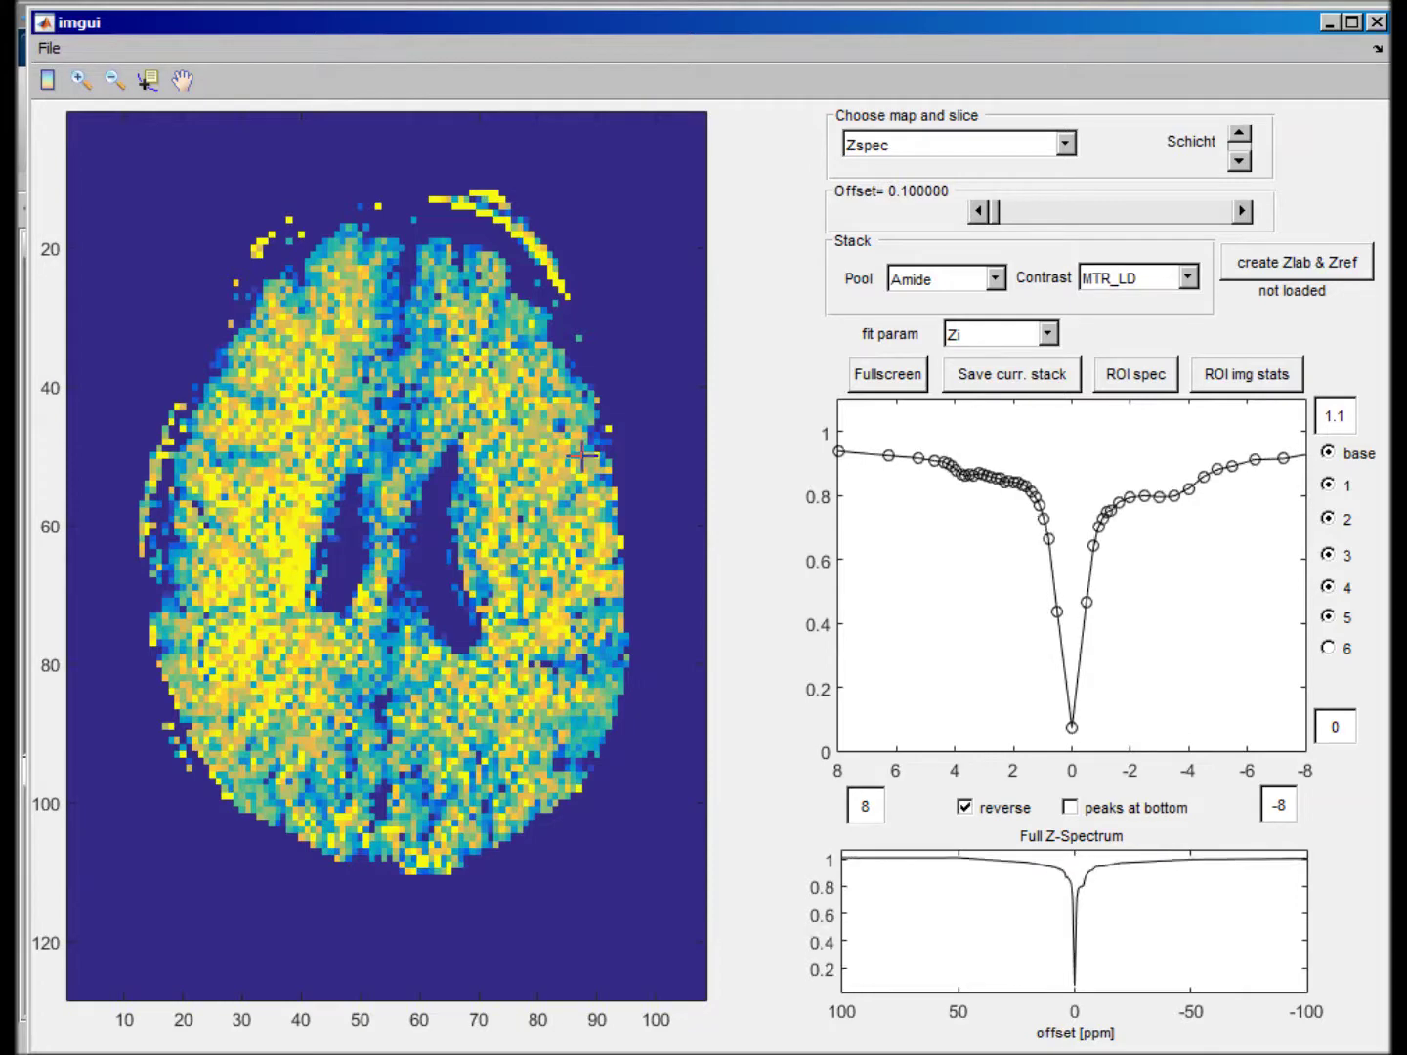
{"action": "left_click", "coordinate": [568, 487]}
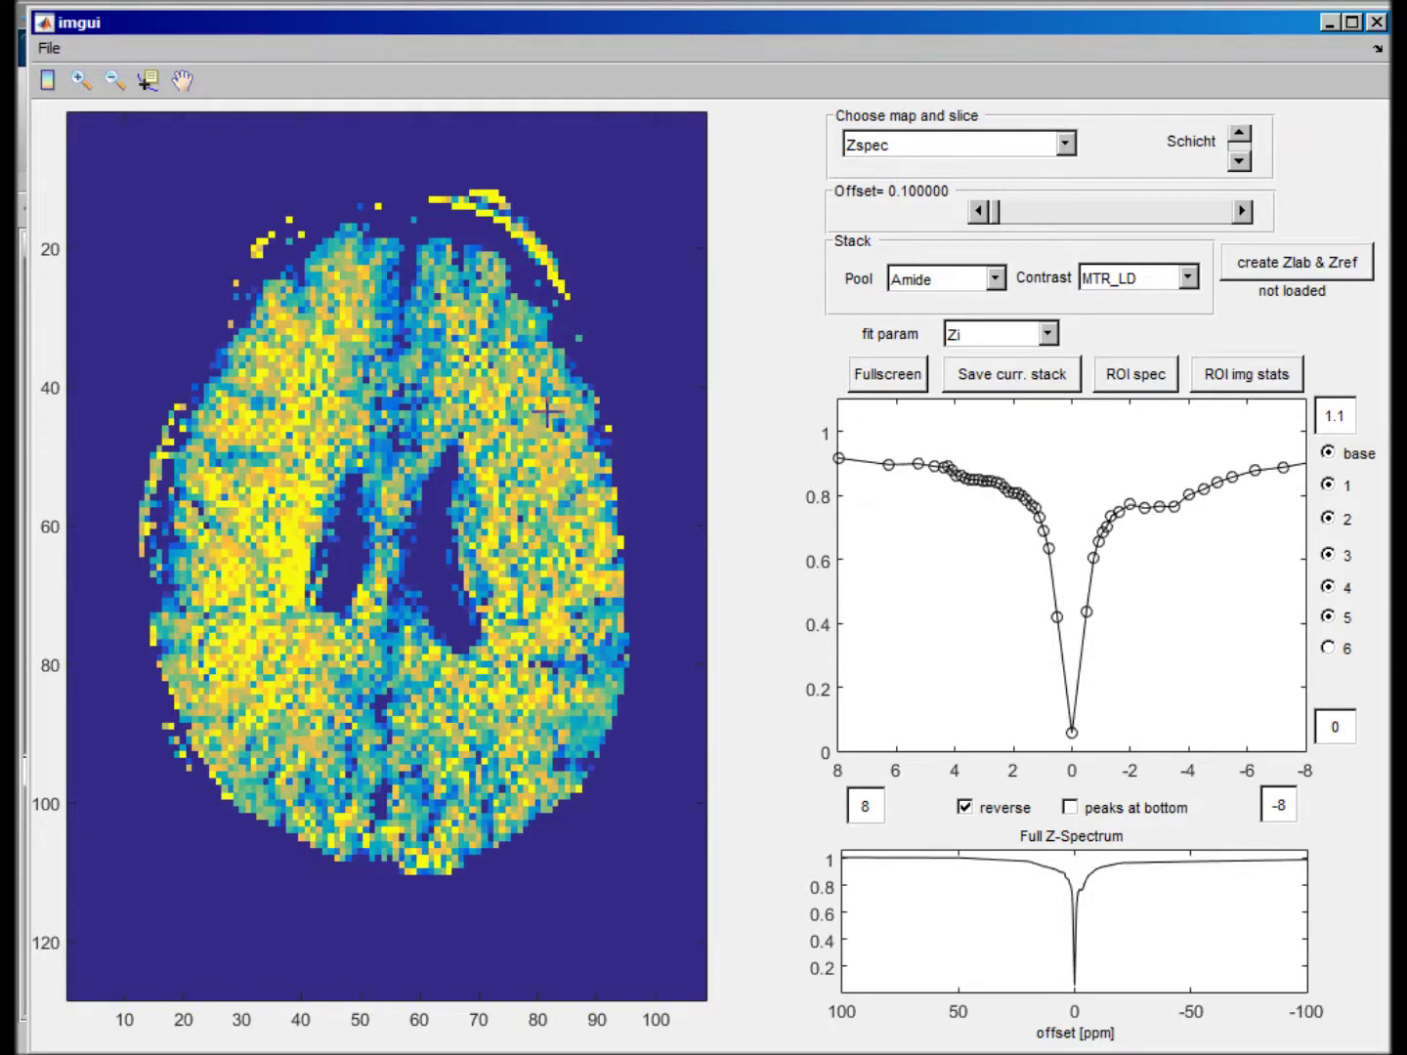
{"action": "left_click", "coordinate": [548, 411]}
{"action": "left_click", "coordinate": [565, 387]}
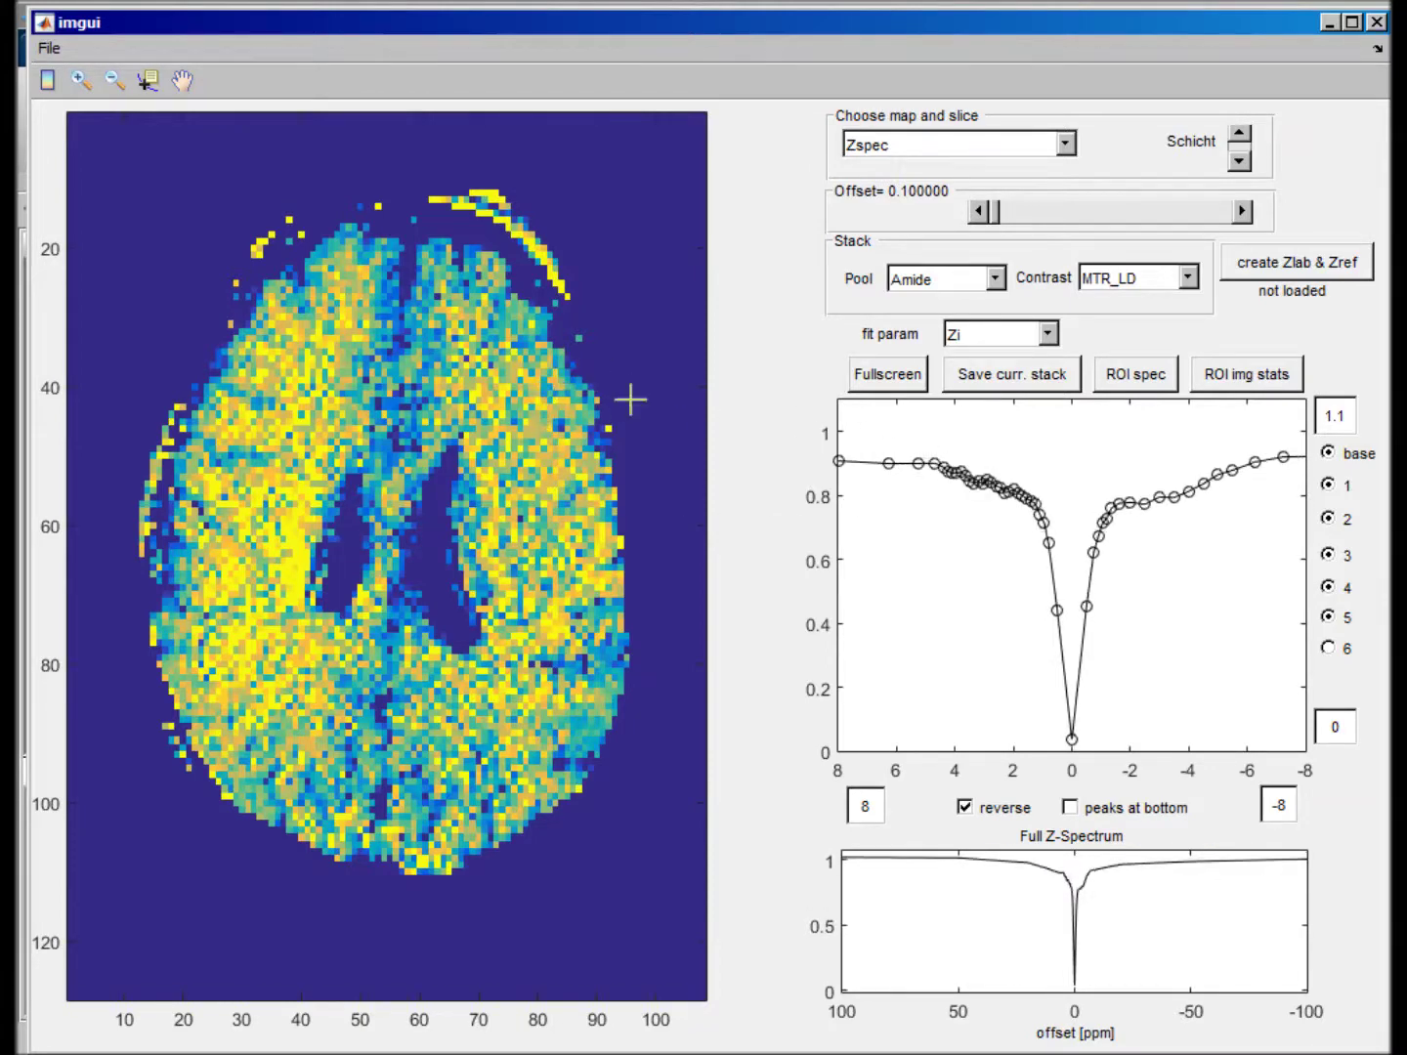
{"action": "left_click", "coordinate": [555, 521]}
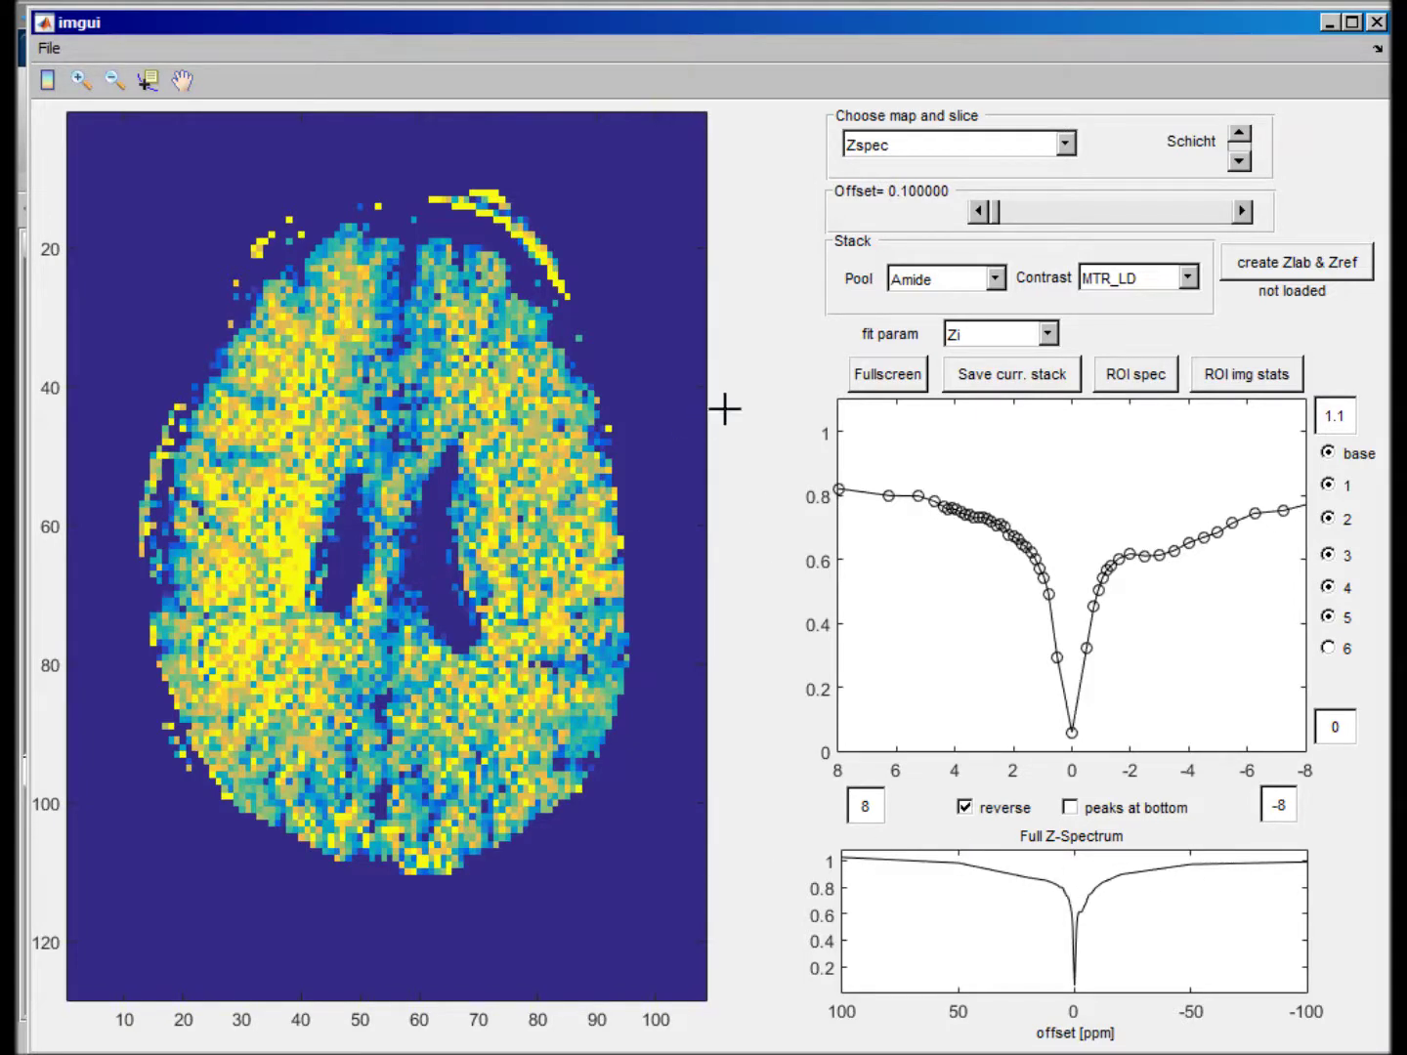
- Show the brain map at offset 3.05 with a 0.2–1.1 colour scale
{"action": "left_click", "coordinate": [427, 435]}
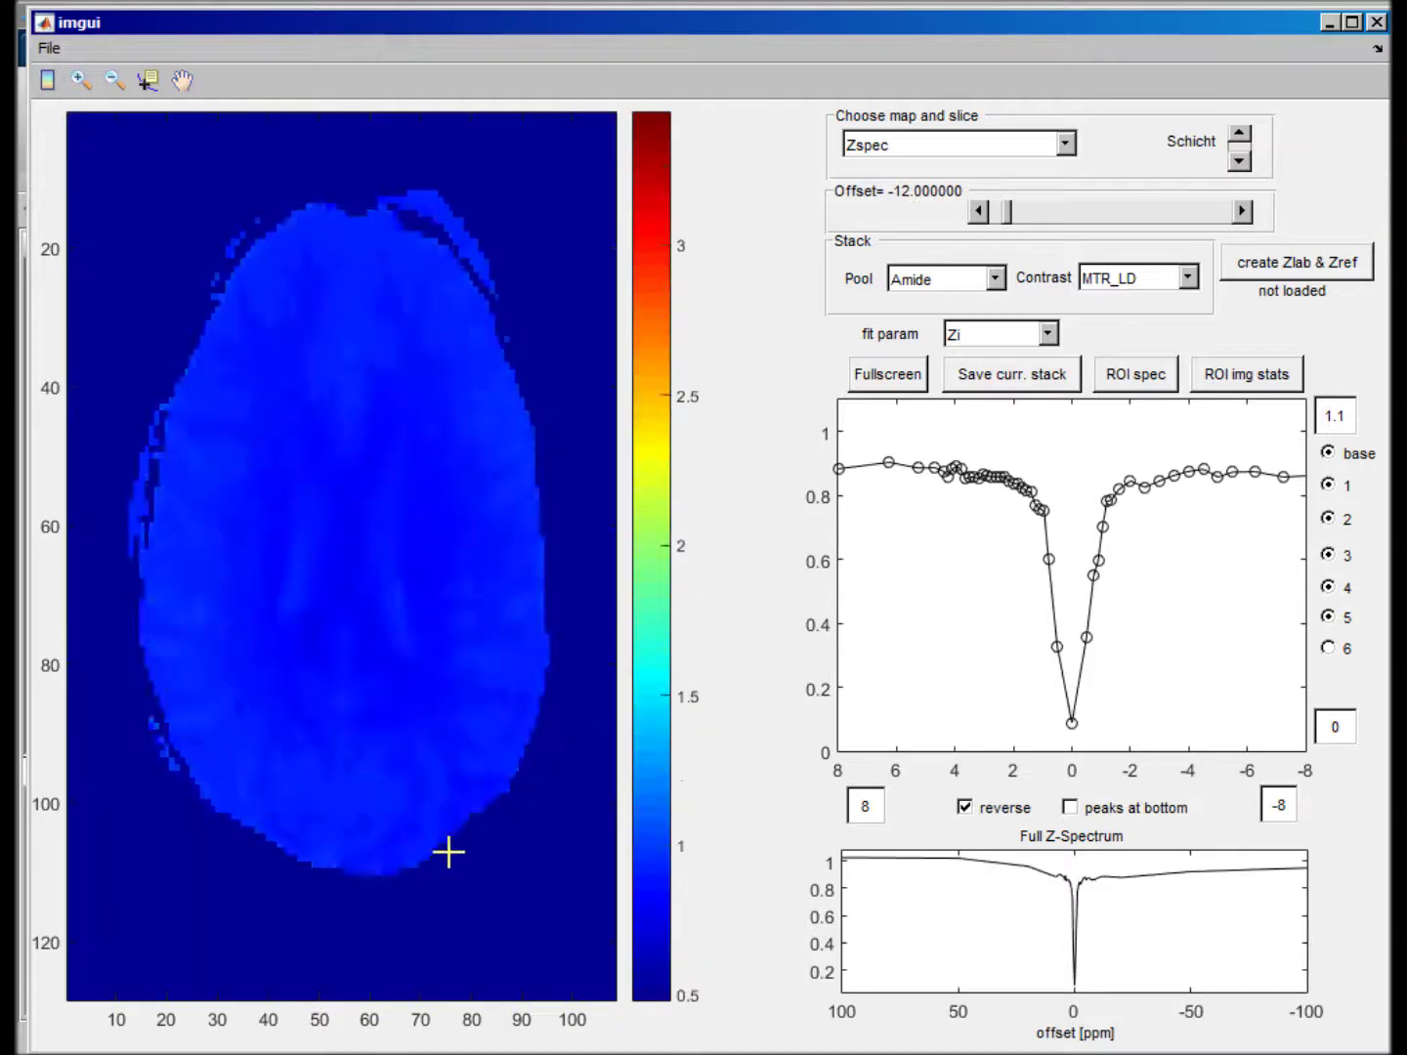
{"action": "left_click_drag", "start_coordinate": [448, 852], "coordinate": [497, 824]}
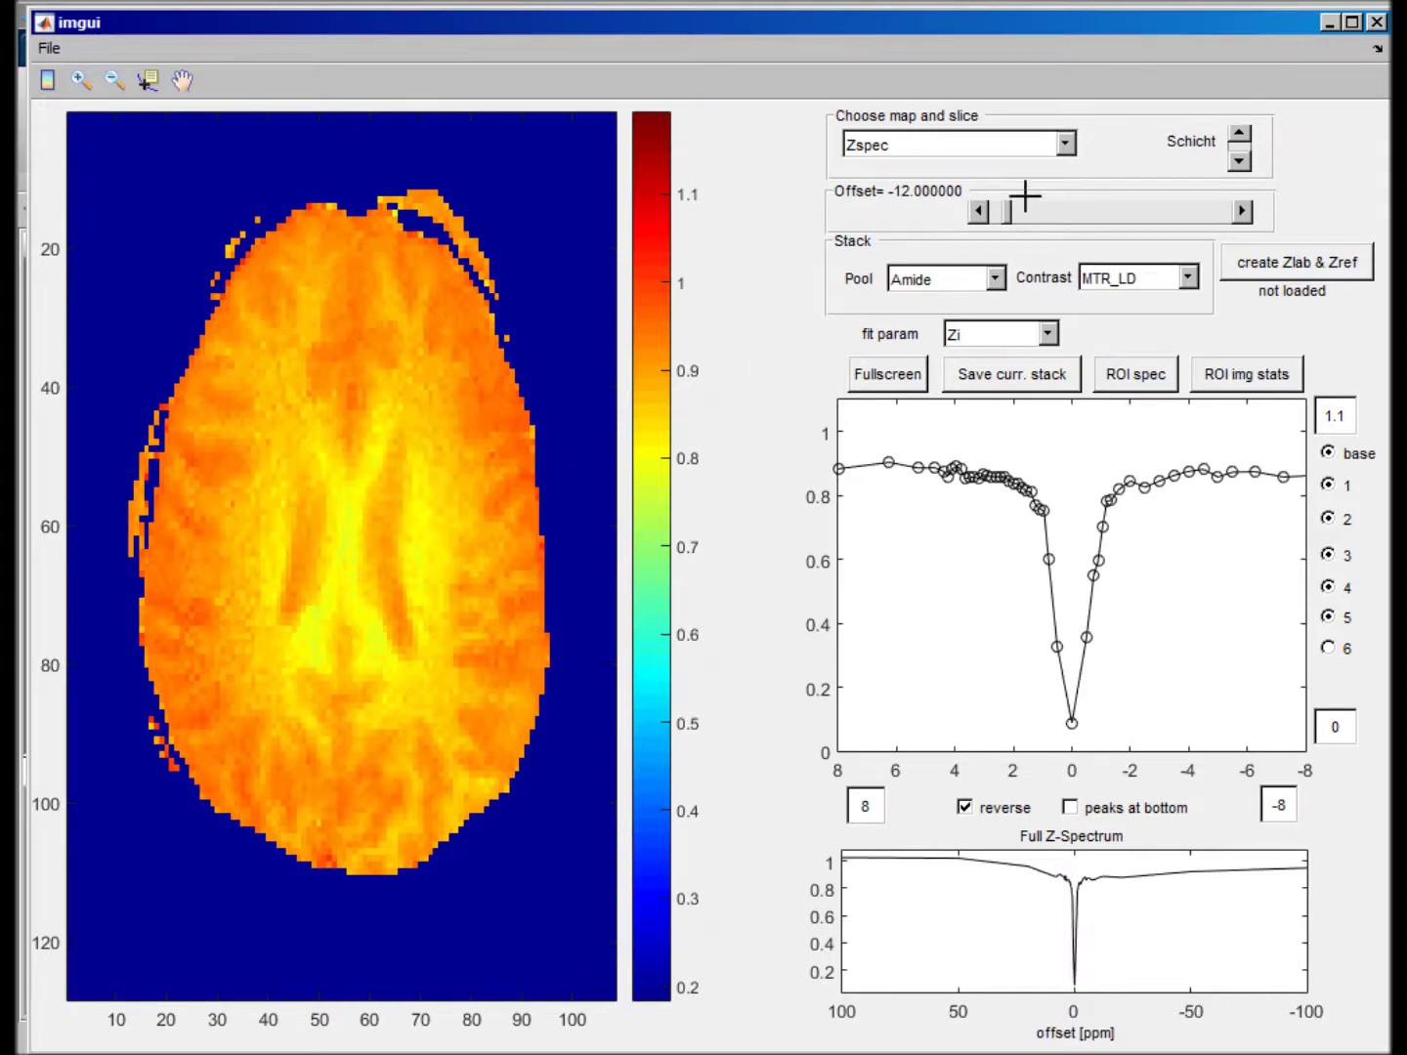
{"action": "left_click", "coordinate": [1242, 211]}
{"action": "left_click_drag", "start_coordinate": [1244, 211], "coordinate": [1246, 209]}
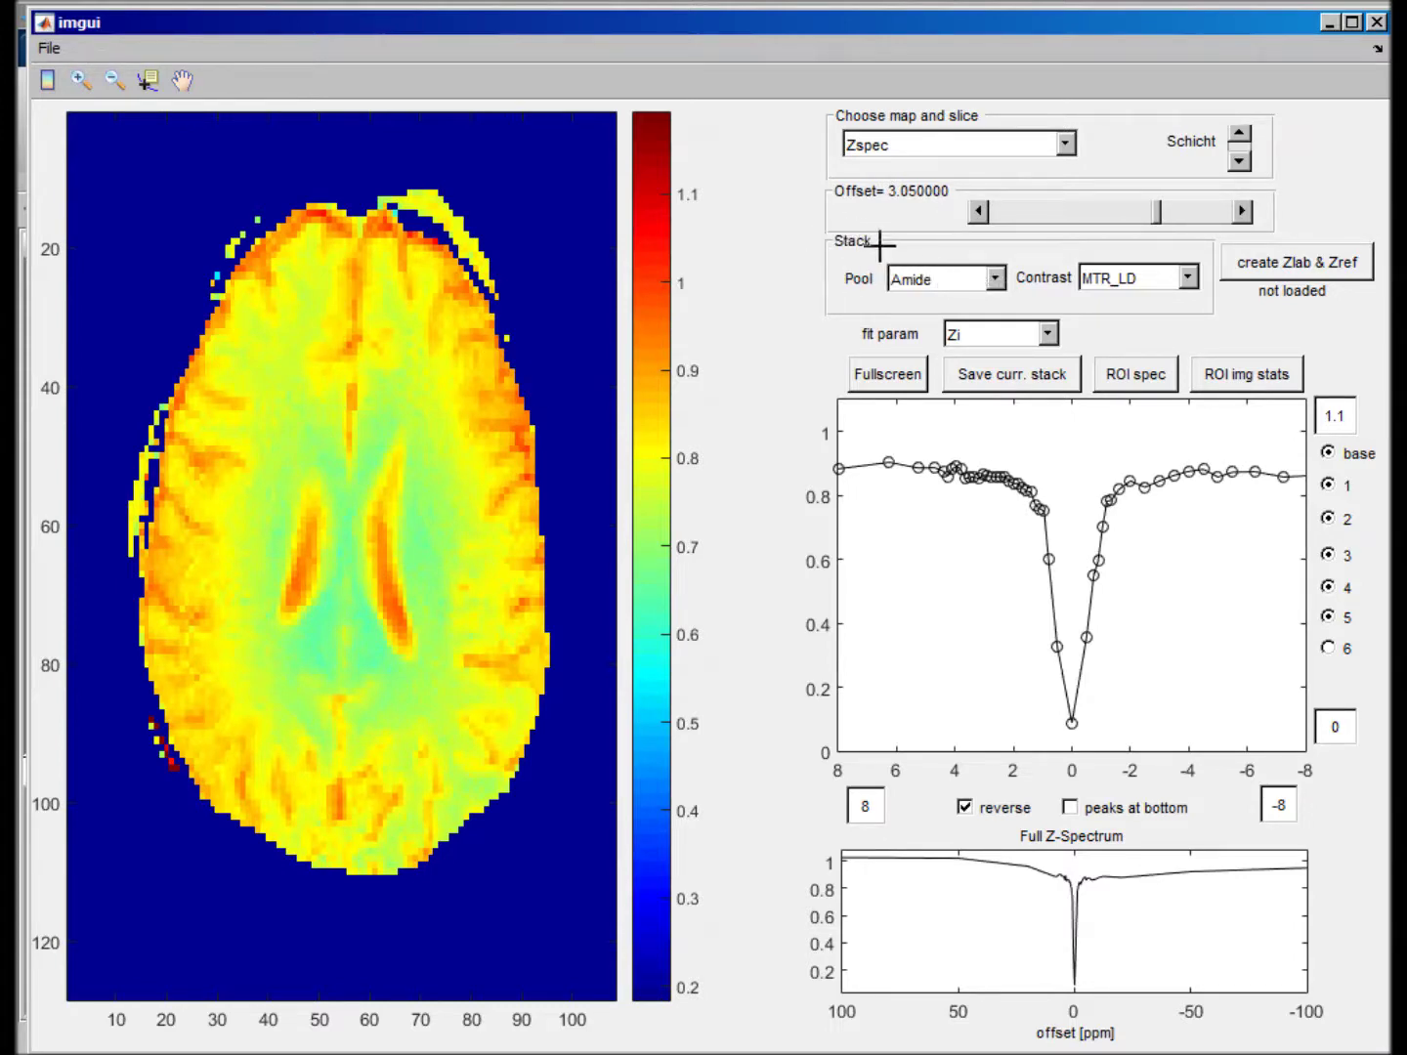
{"action": "left_click", "coordinate": [929, 285]}
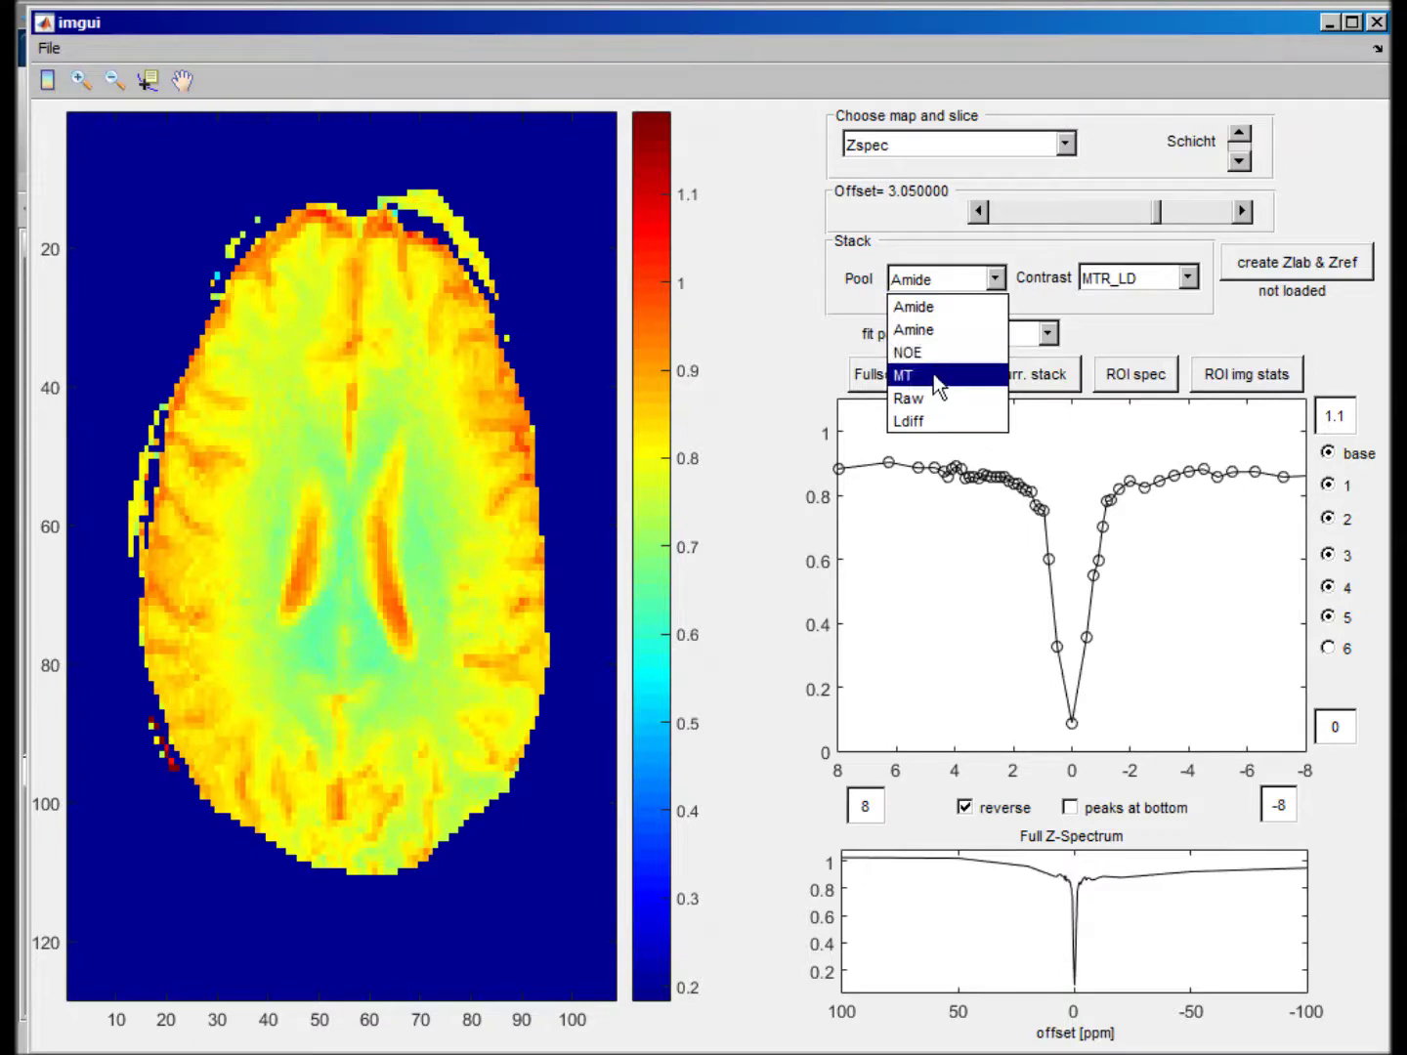
- Select the Raw pool so the Z-spectrum is interpolated for MTR asymmetry at offset 3.5
{"action": "left_click", "coordinate": [920, 400]}
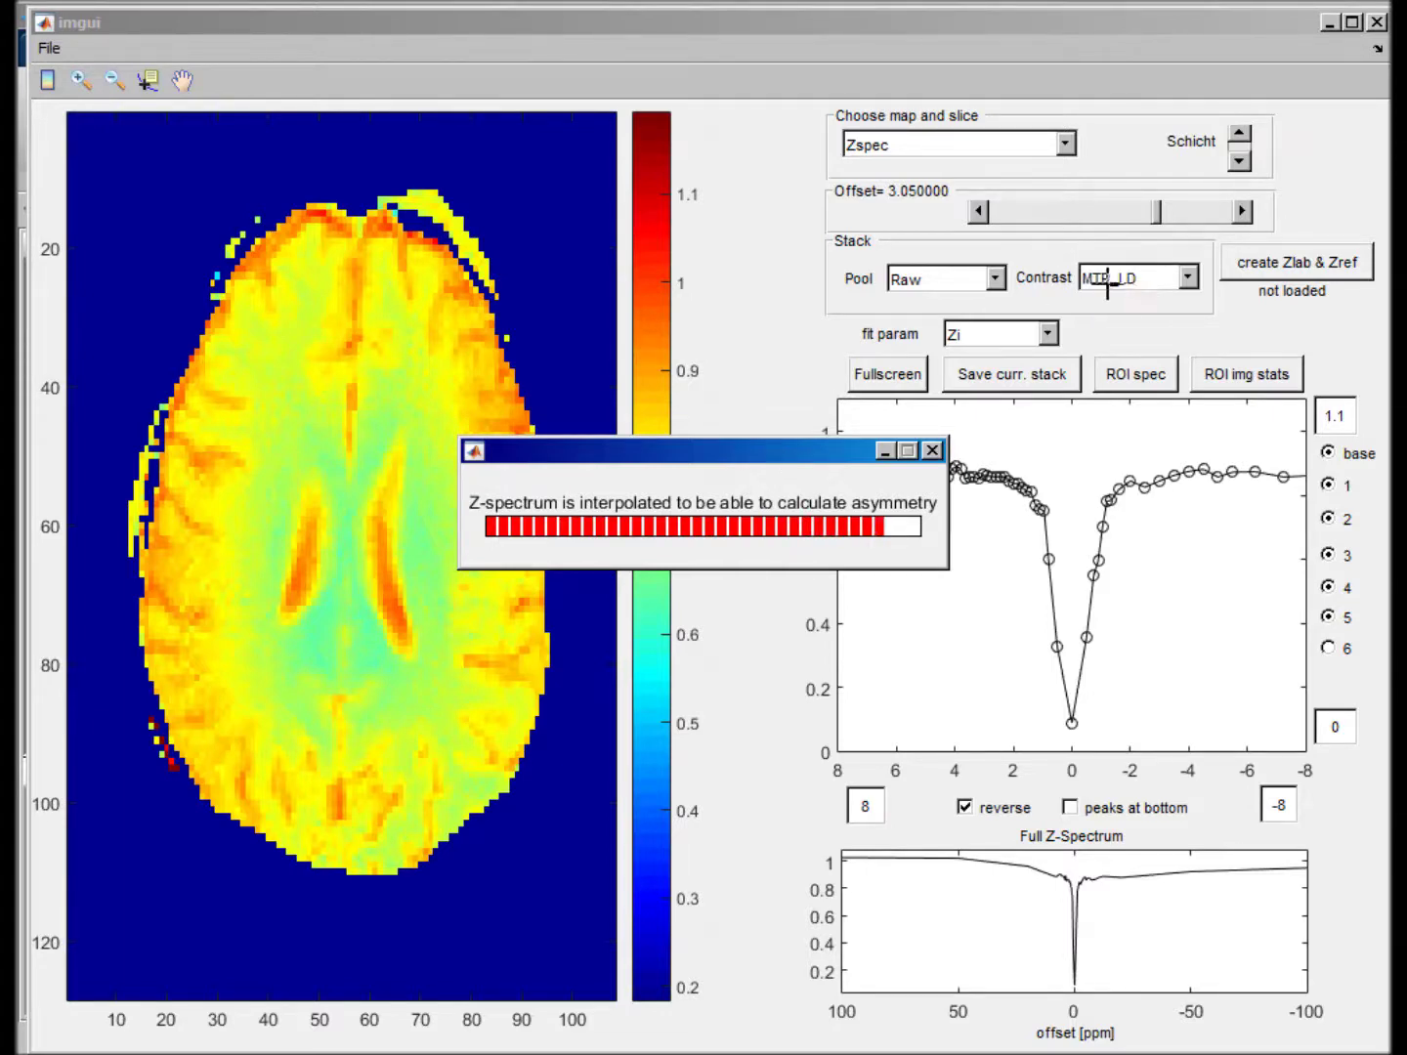
- Display the MTR_LD asymmetry map at 3.5 ppm and plot a frontal pixel's Z-spectrum
{"action": "left_click", "coordinate": [932, 450]}
{"action": "left_click", "coordinate": [1168, 280]}
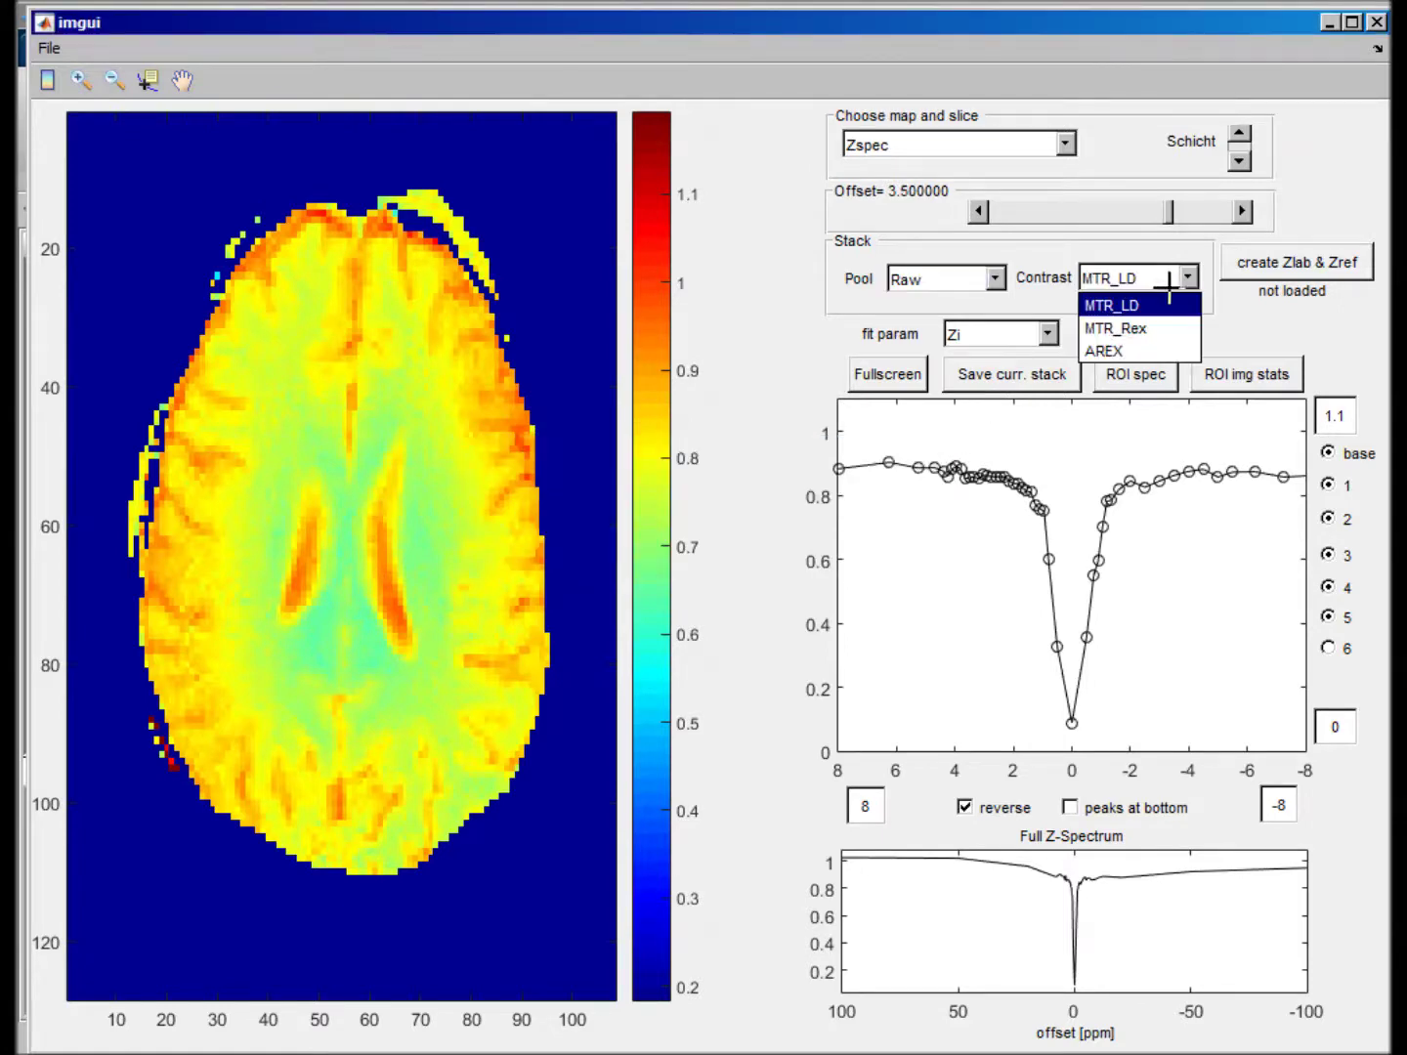
{"action": "left_click", "coordinate": [1131, 304]}
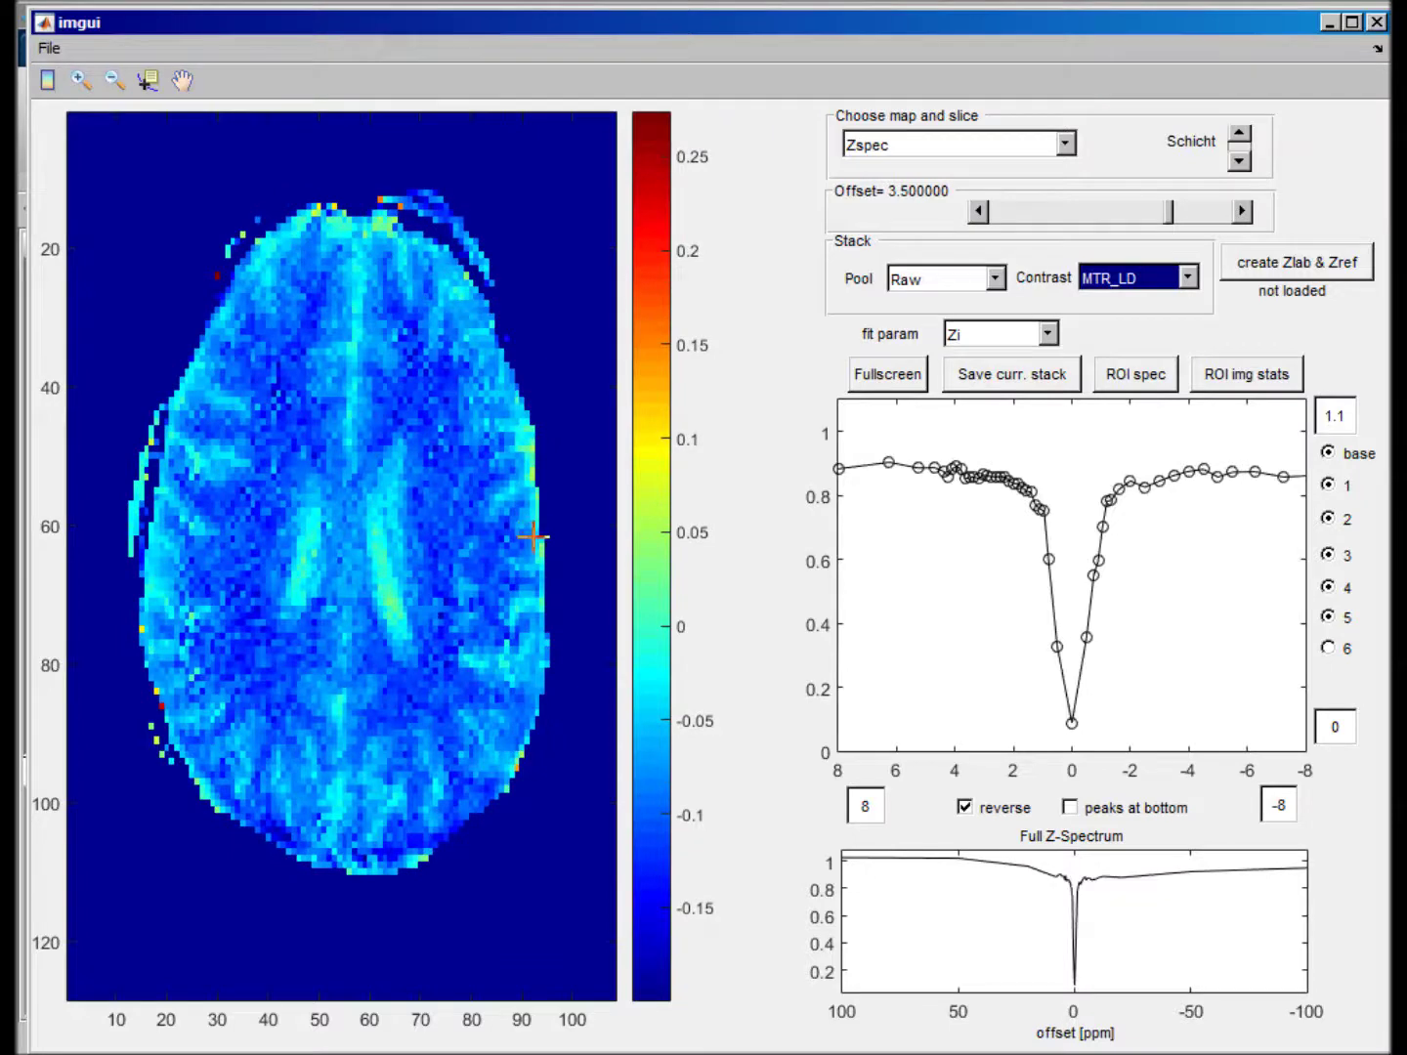
{"action": "left_click", "coordinate": [444, 510]}
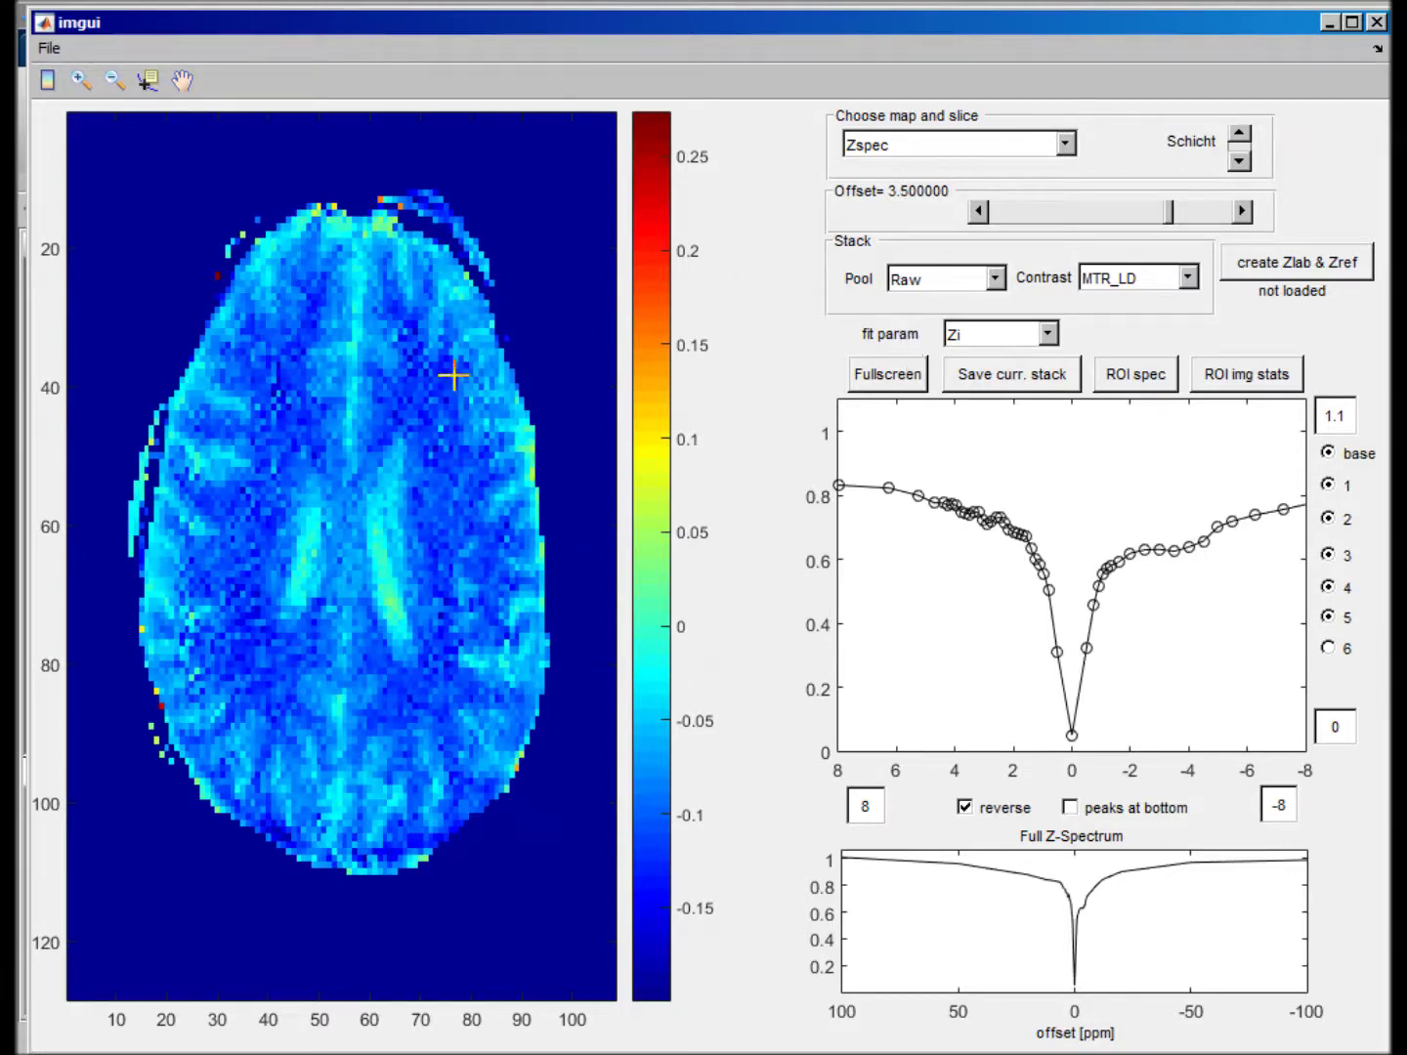
{"action": "left_click", "coordinate": [1111, 279]}
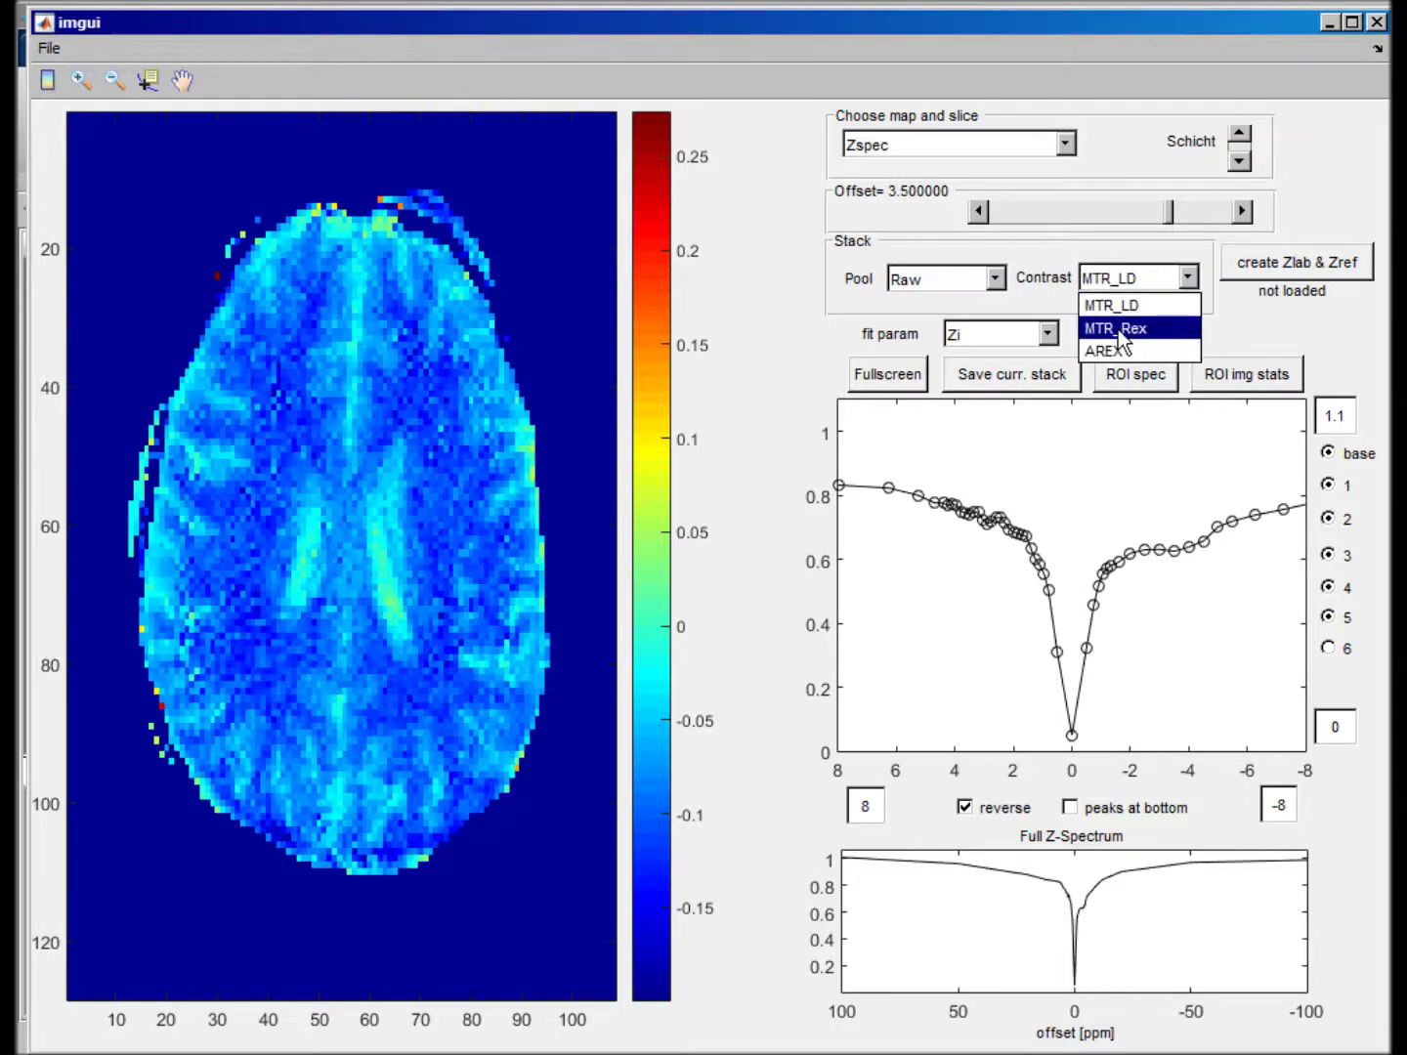
- Compare the MTR_Rex contrast map against MTR_LD, ending on MTR_Rex
{"action": "left_click", "coordinate": [1133, 329]}
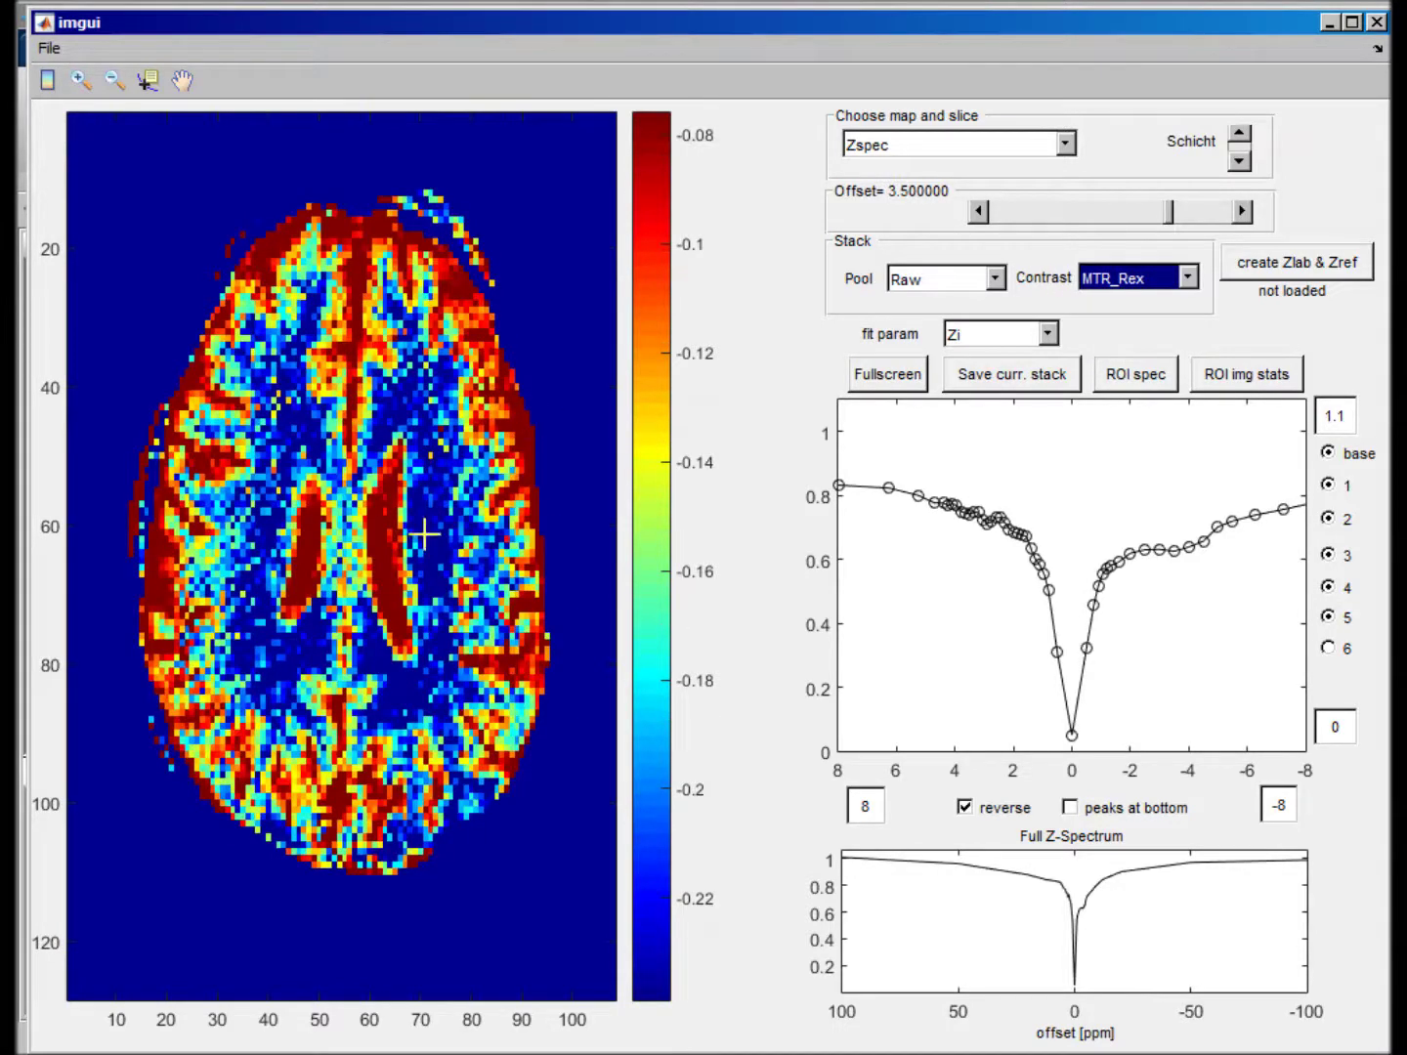
{"action": "left_click", "coordinate": [1184, 278]}
{"action": "left_click", "coordinate": [1167, 303]}
{"action": "left_click", "coordinate": [1169, 282]}
{"action": "left_click", "coordinate": [1133, 327]}
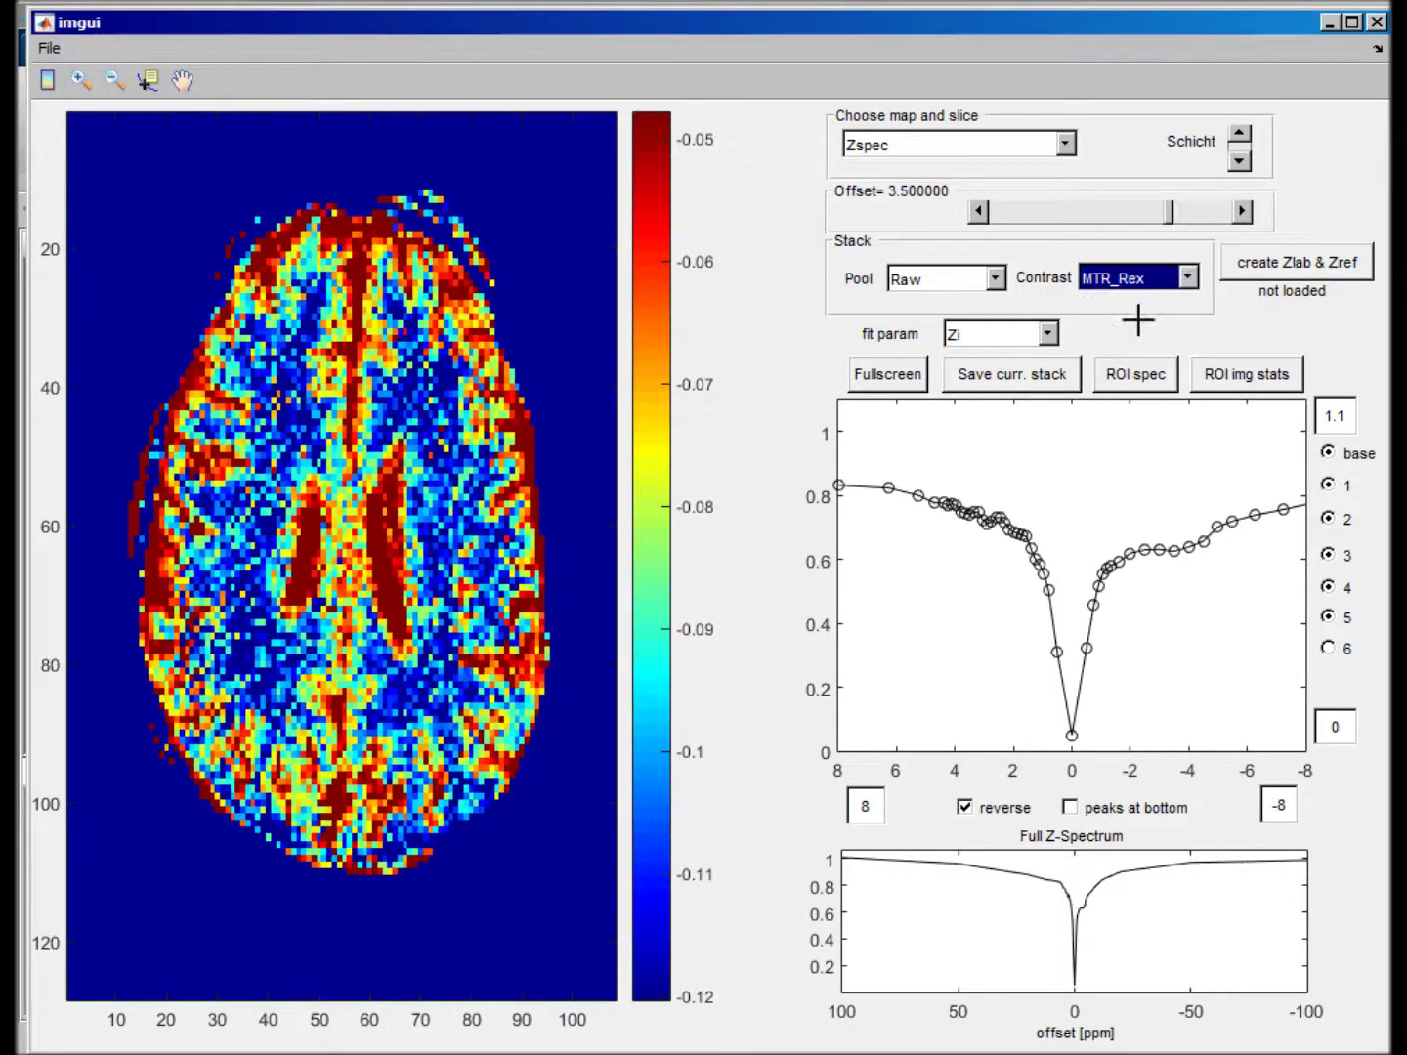
- Display the AREX contrast map and plot Z-spectra of two brain pixels
{"action": "left_click", "coordinate": [1172, 277]}
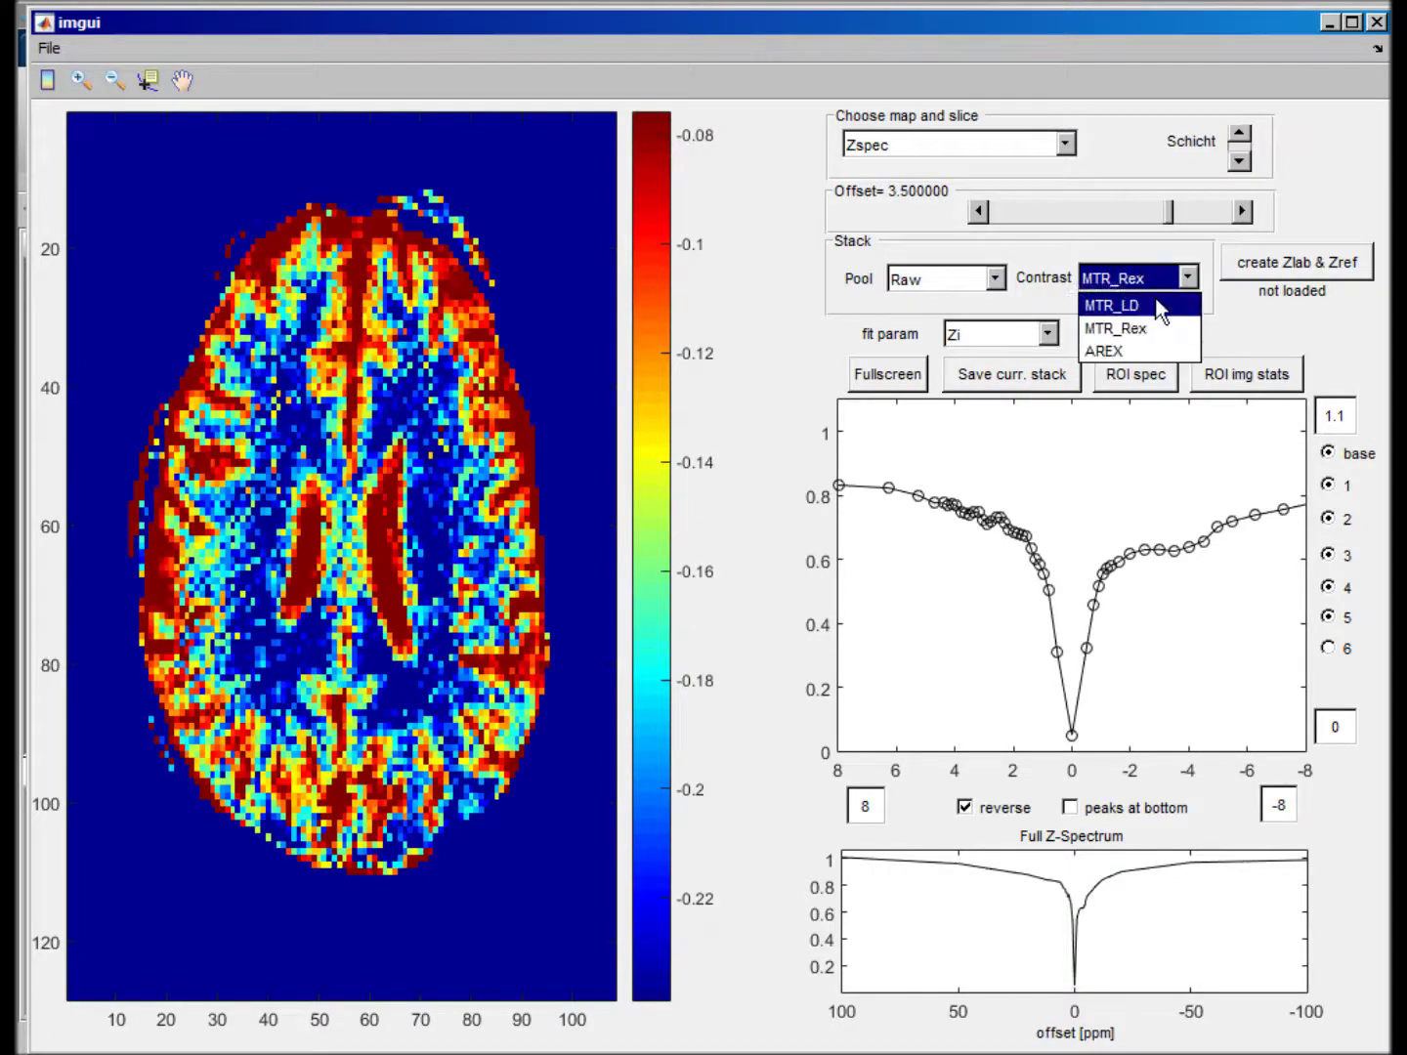
{"action": "left_click", "coordinate": [1134, 352]}
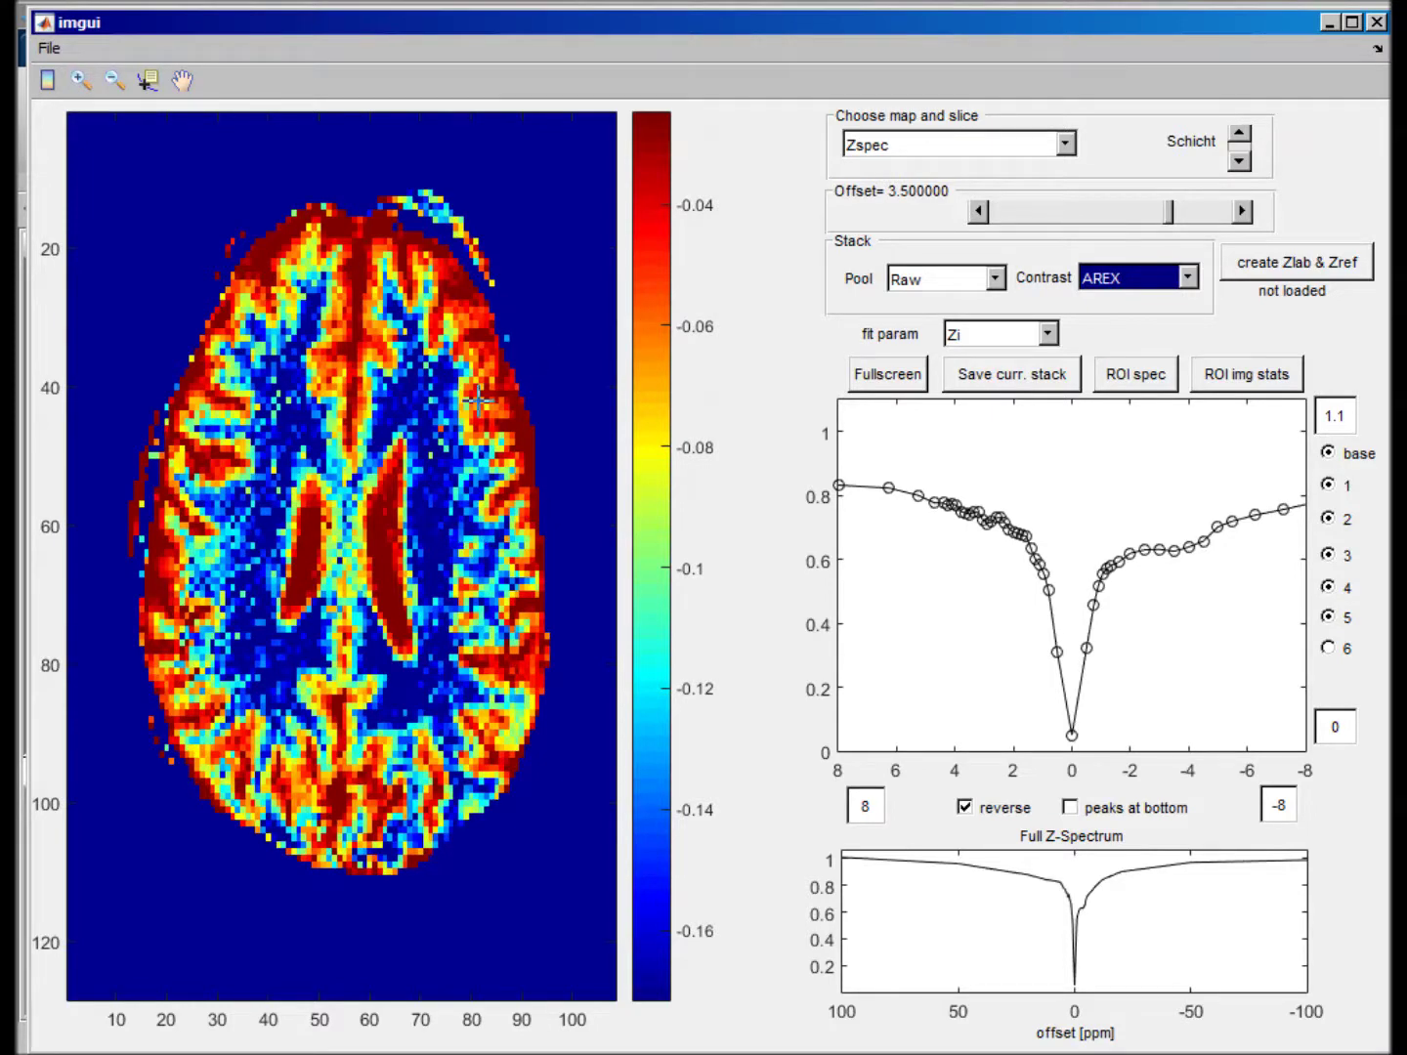
{"action": "left_click", "coordinate": [454, 377]}
{"action": "left_click", "coordinate": [537, 343]}
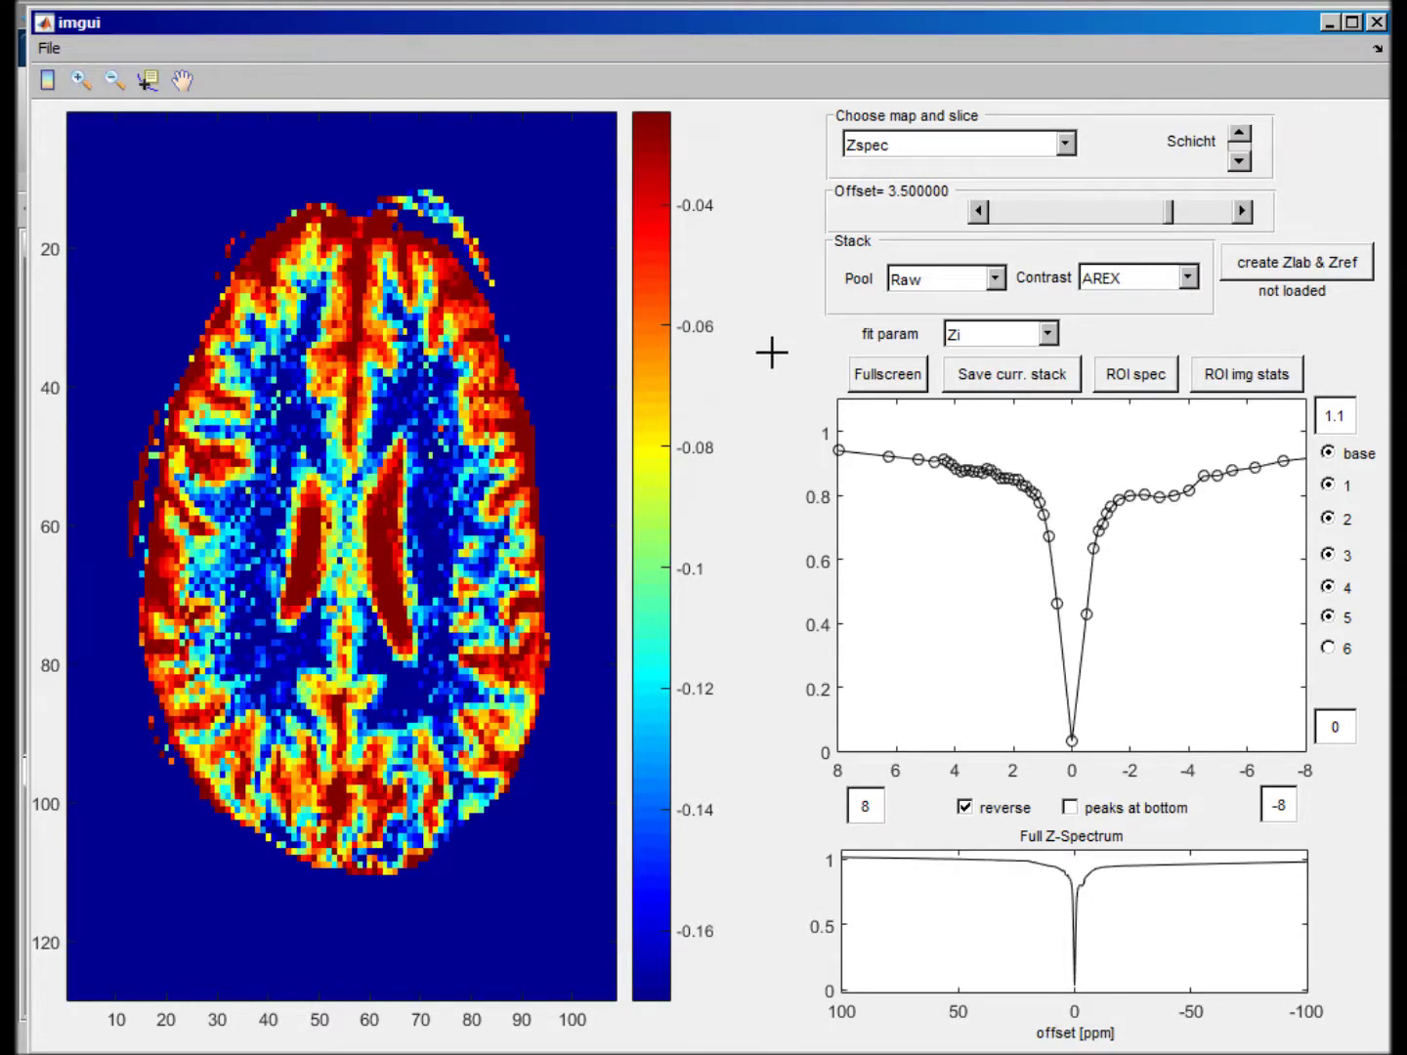
- Draw two new ROIs on the brain, one in right frontal tissue, and compute their mean spectra
{"action": "left_click", "coordinate": [1131, 379]}
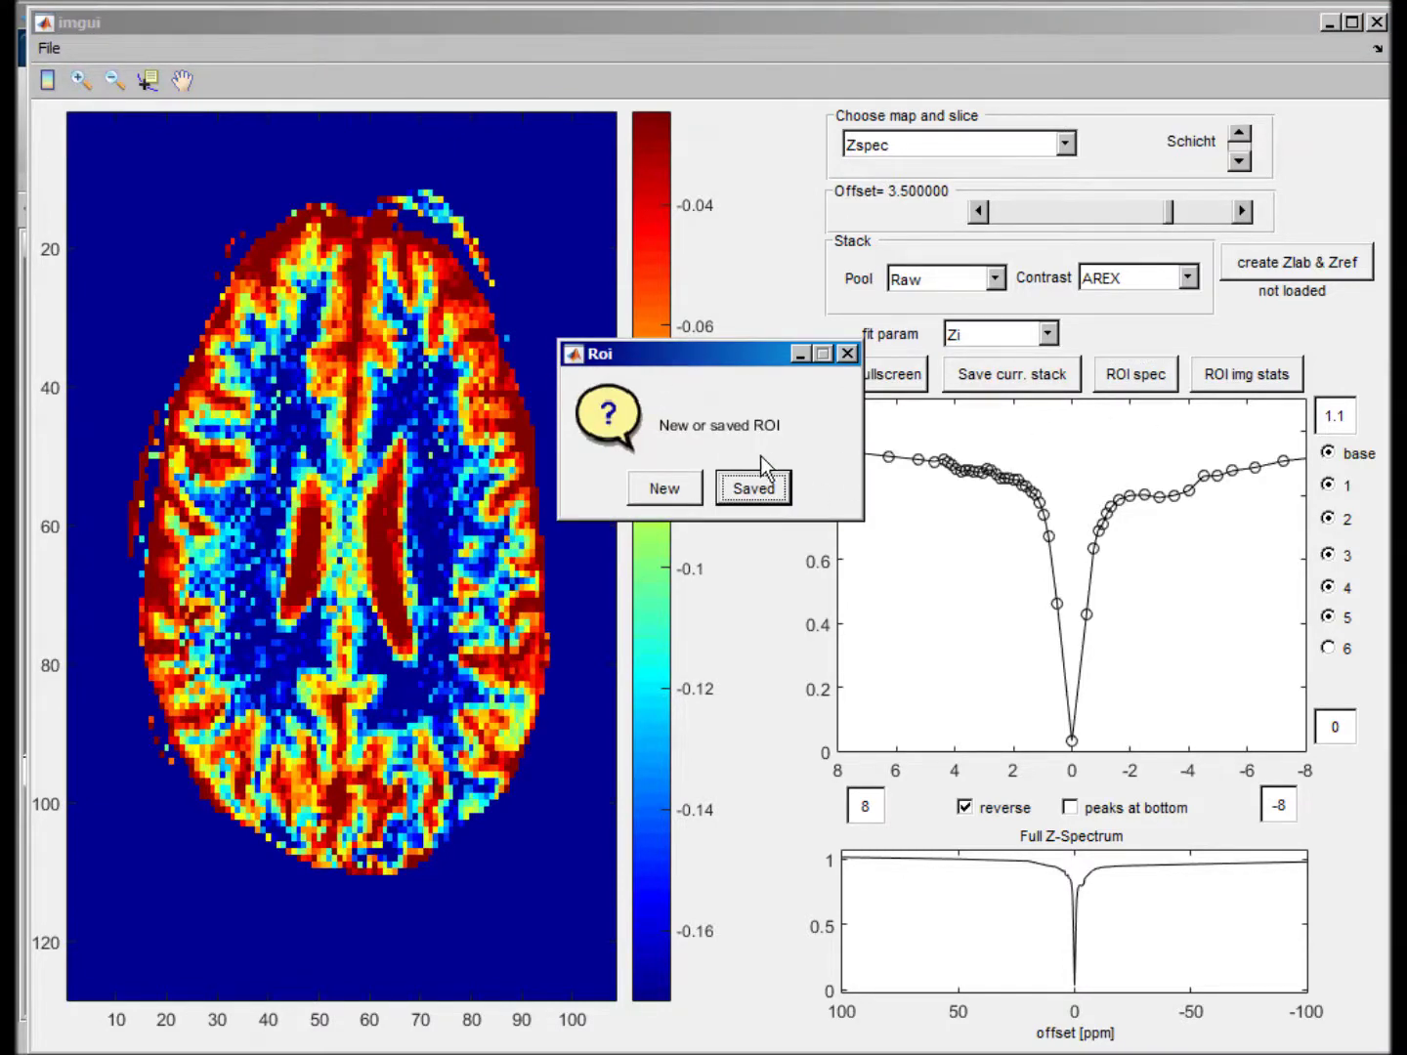
{"action": "left_click", "coordinate": [680, 497]}
{"action": "left_click", "coordinate": [708, 515]}
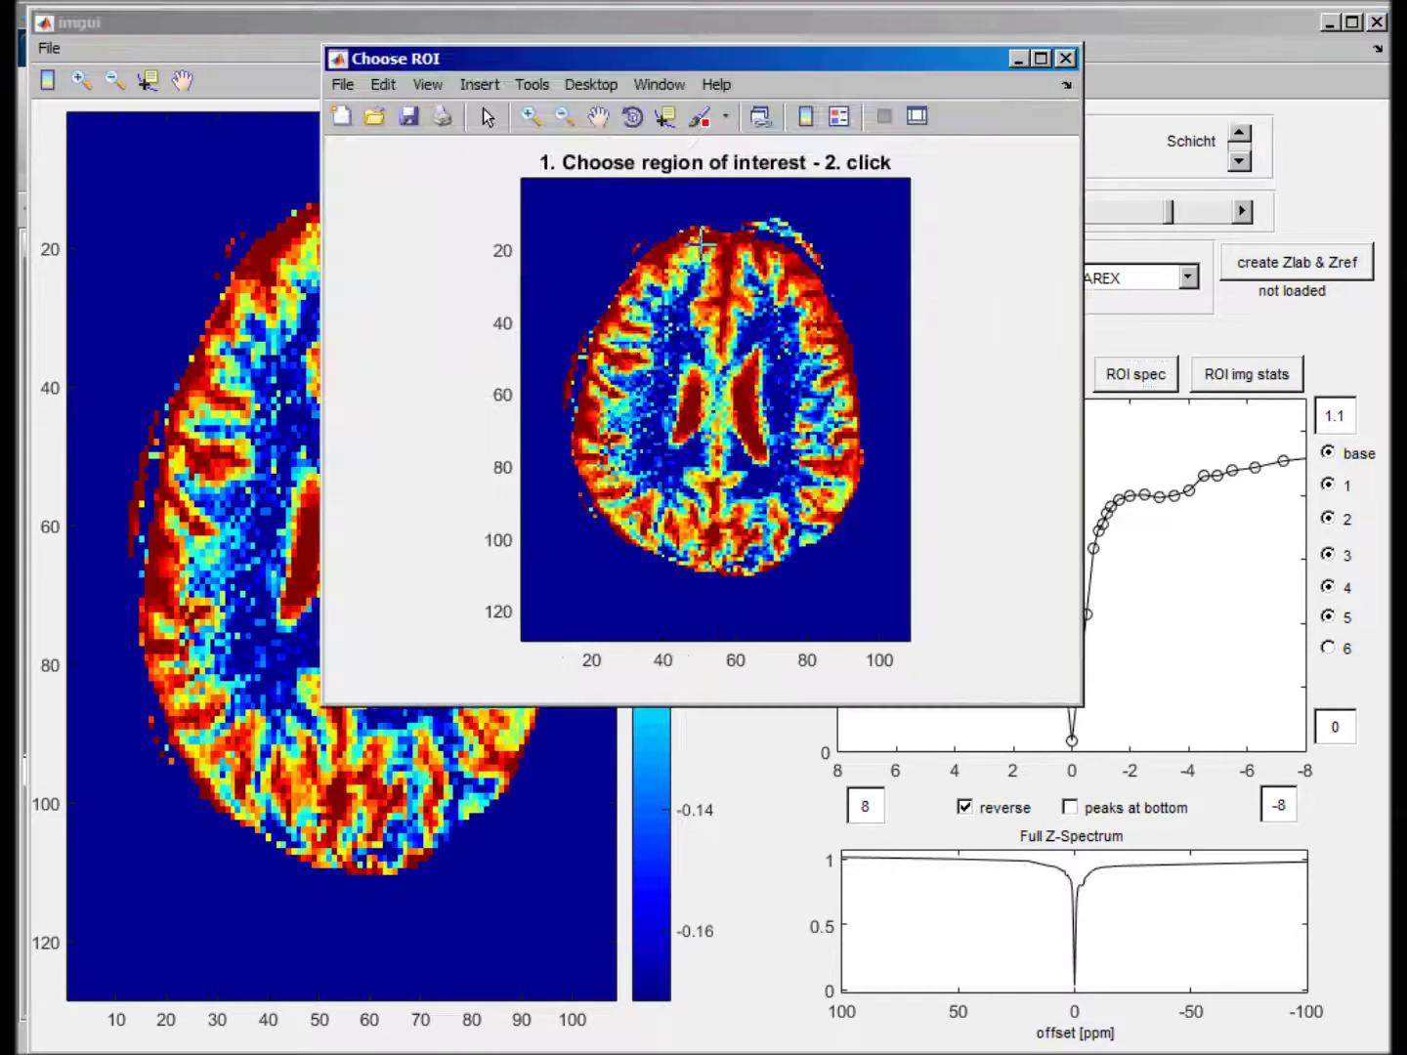
{"action": "double_click", "coordinate": [842, 68]}
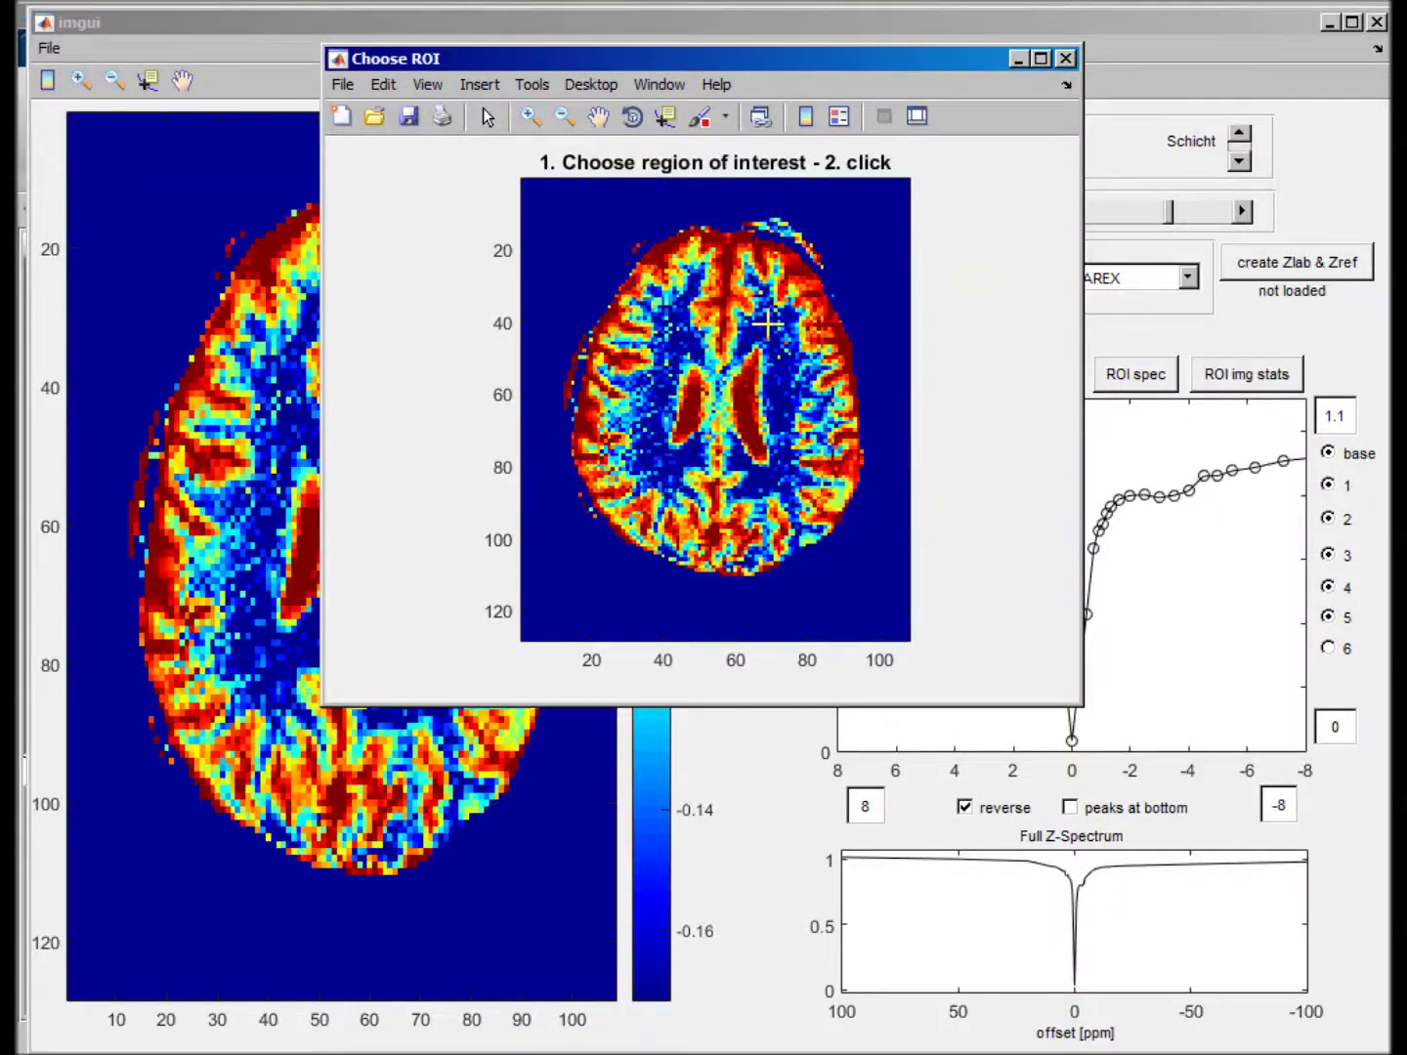
{"action": "mouse_move", "coordinate": [768, 323]}
{"action": "left_mouse_down"}
{"action": "mouse_move", "coordinate": [789, 354]}
{"action": "mouse_move", "coordinate": [772, 314]}
{"action": "left_mouse_up"}
{"action": "left_click", "coordinate": [542, 655]}
{"action": "left_click_drag", "start_coordinate": [818, 330], "coordinate": [811, 327]}
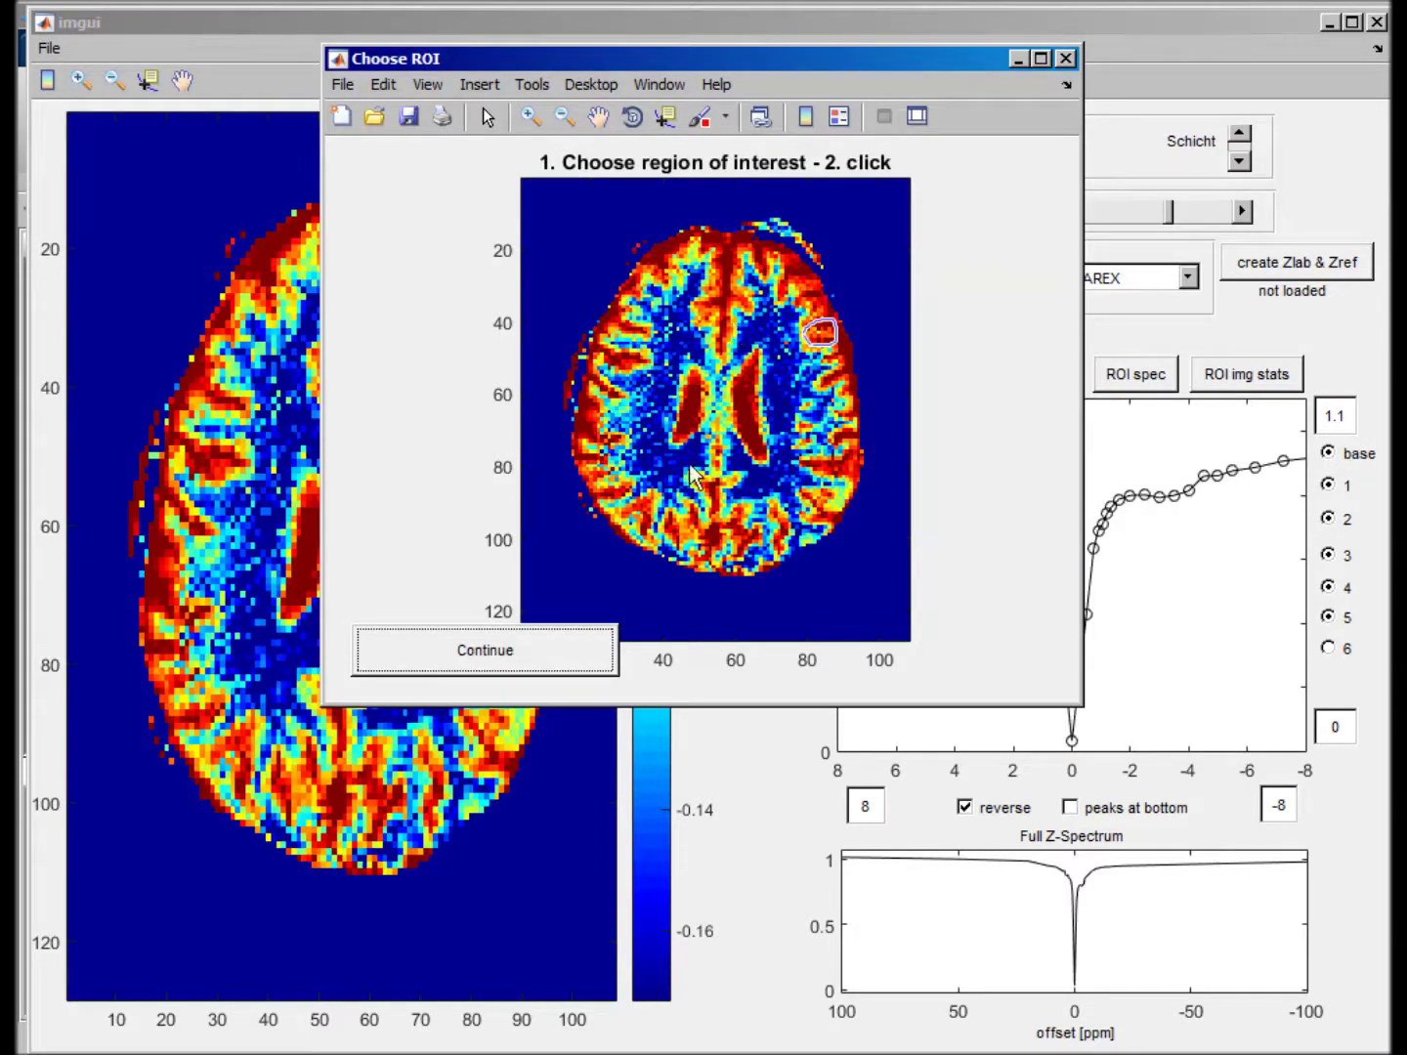
{"action": "left_click", "coordinate": [550, 656]}
- Enlarge the ROI results figure to review Z-spectra and asymmetry curves, then close it
{"action": "left_click_drag", "start_coordinate": [784, 62], "coordinate": [497, 33]}
{"action": "left_click_drag", "start_coordinate": [791, 673], "coordinate": [1387, 1048]}
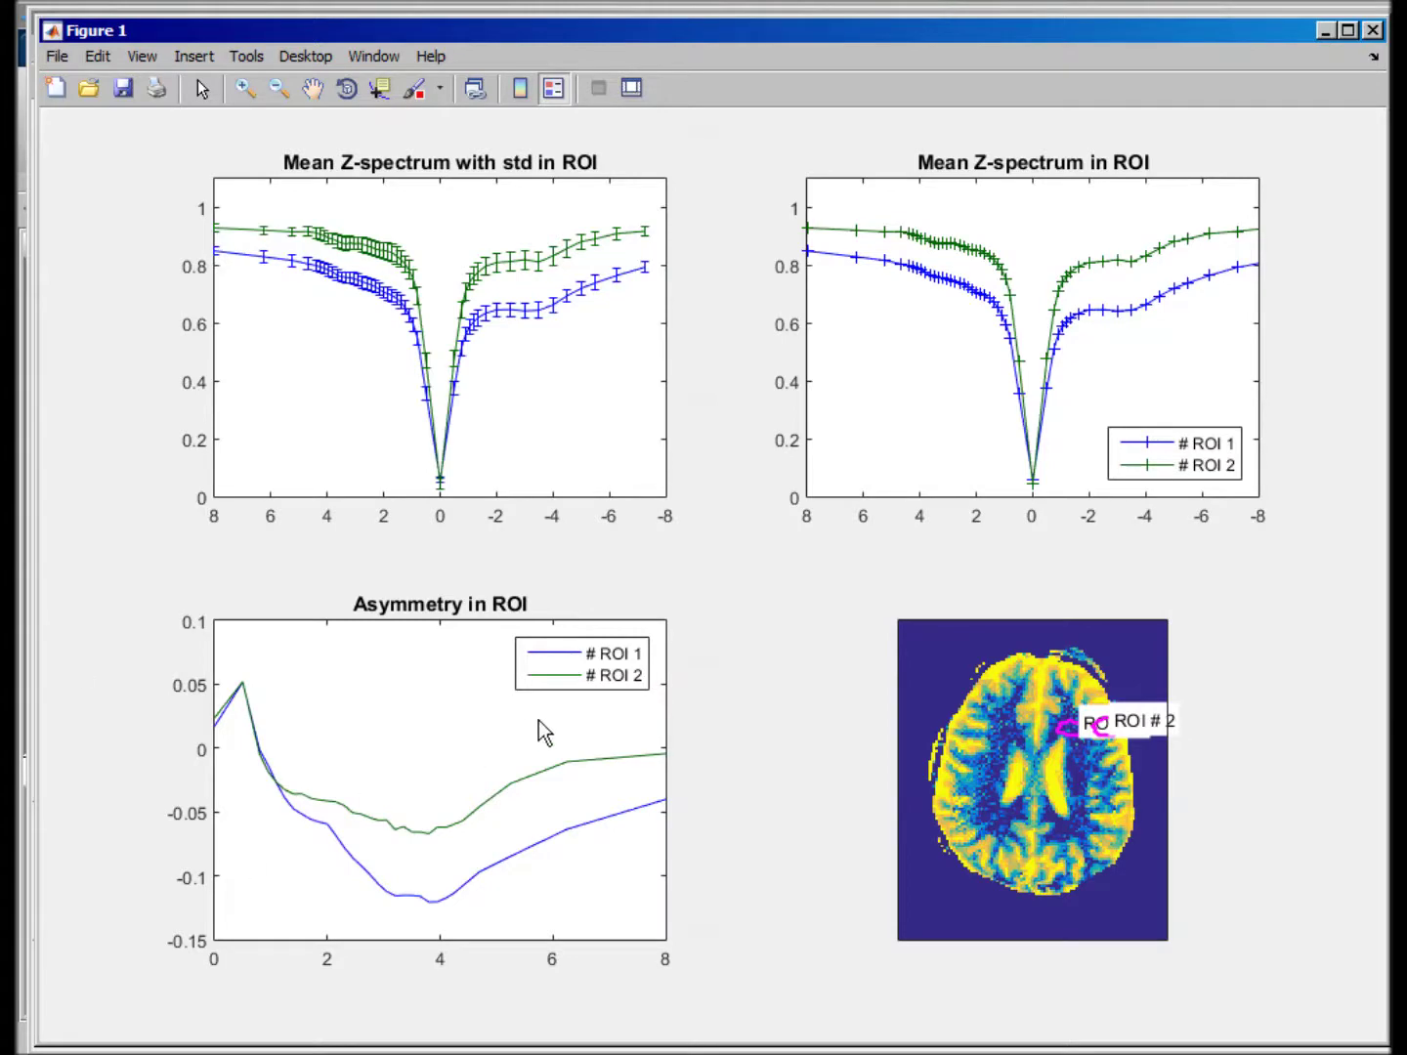
{"action": "left_click", "coordinate": [1375, 31]}
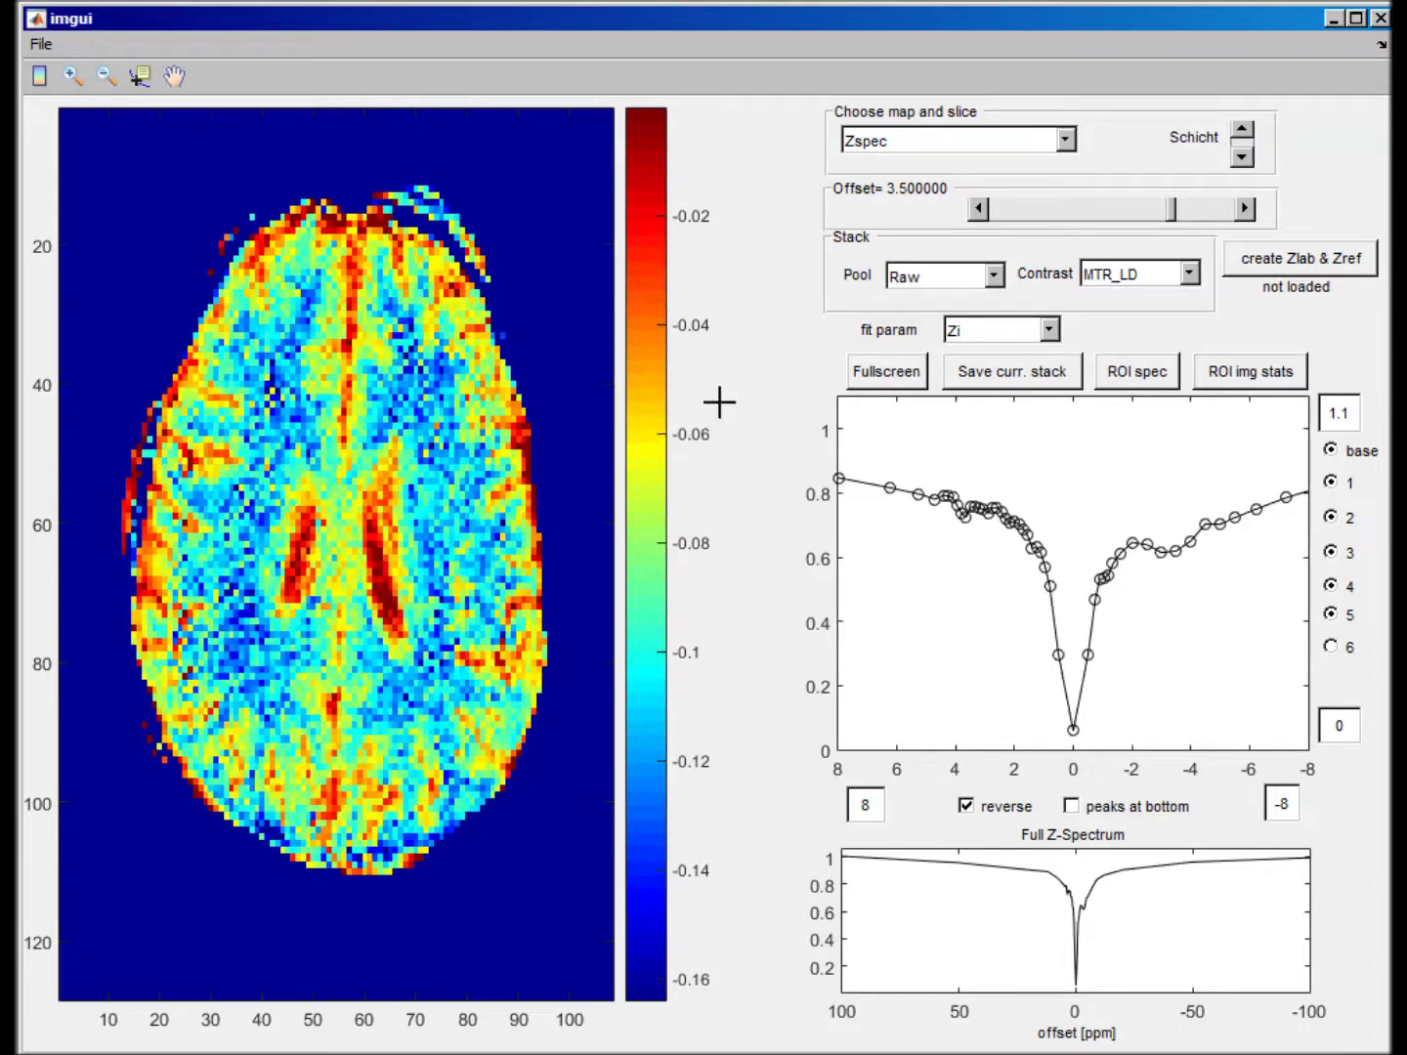
- Reselect the Zspec map and lower the offset to 2.60 ppm
{"action": "left_click", "coordinate": [892, 142]}
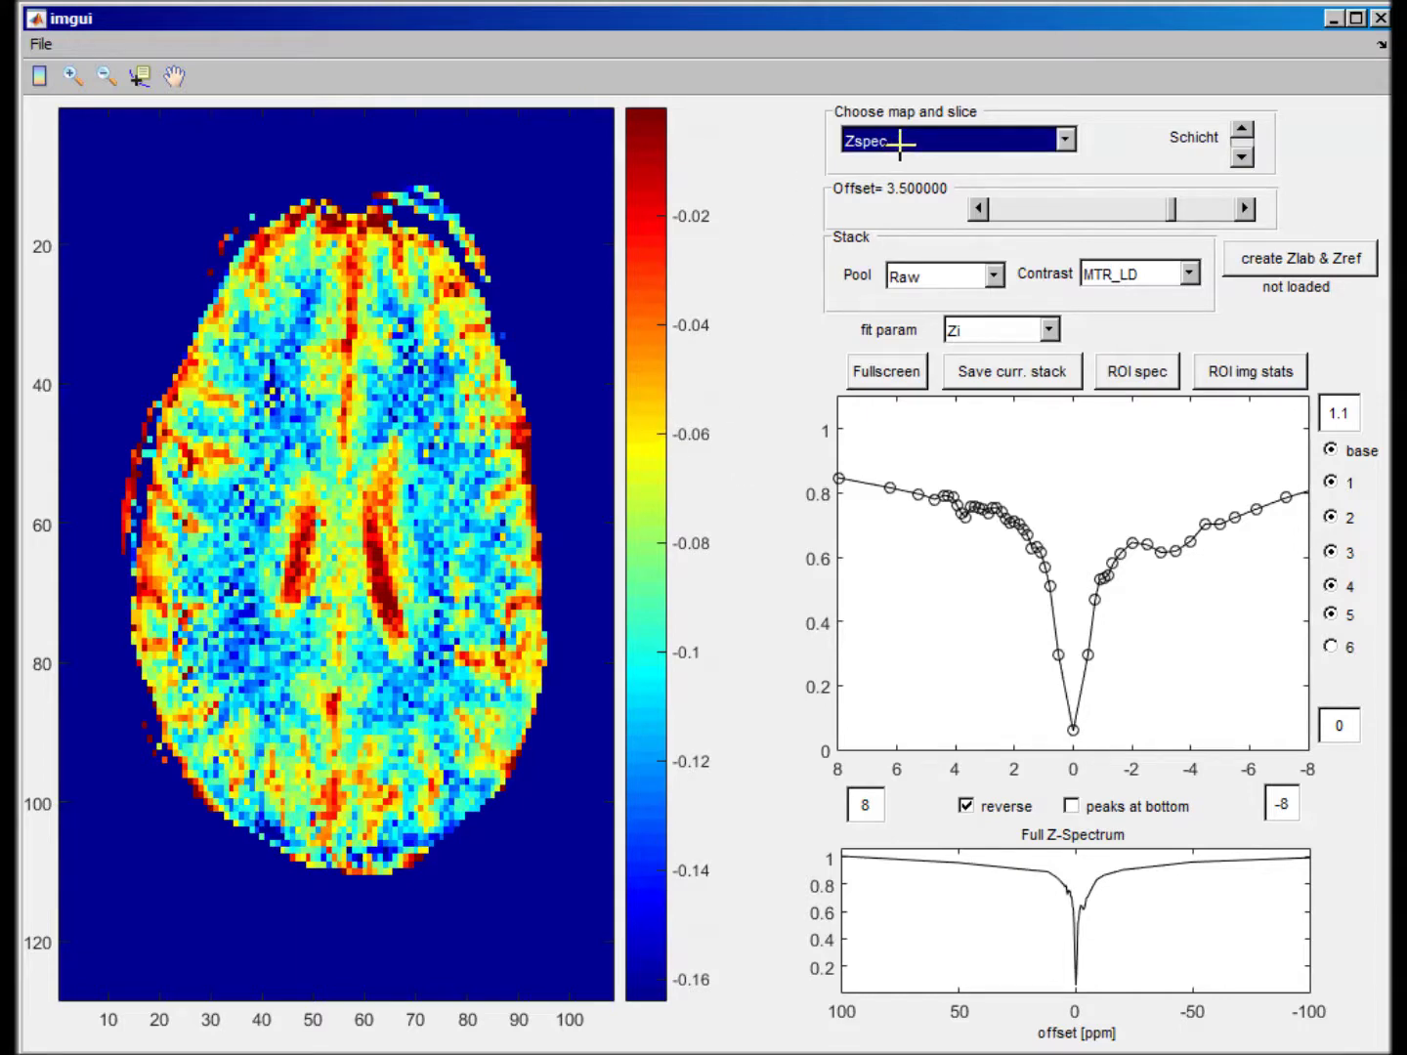
{"action": "left_click", "coordinate": [900, 144]}
{"action": "left_click", "coordinate": [898, 163]}
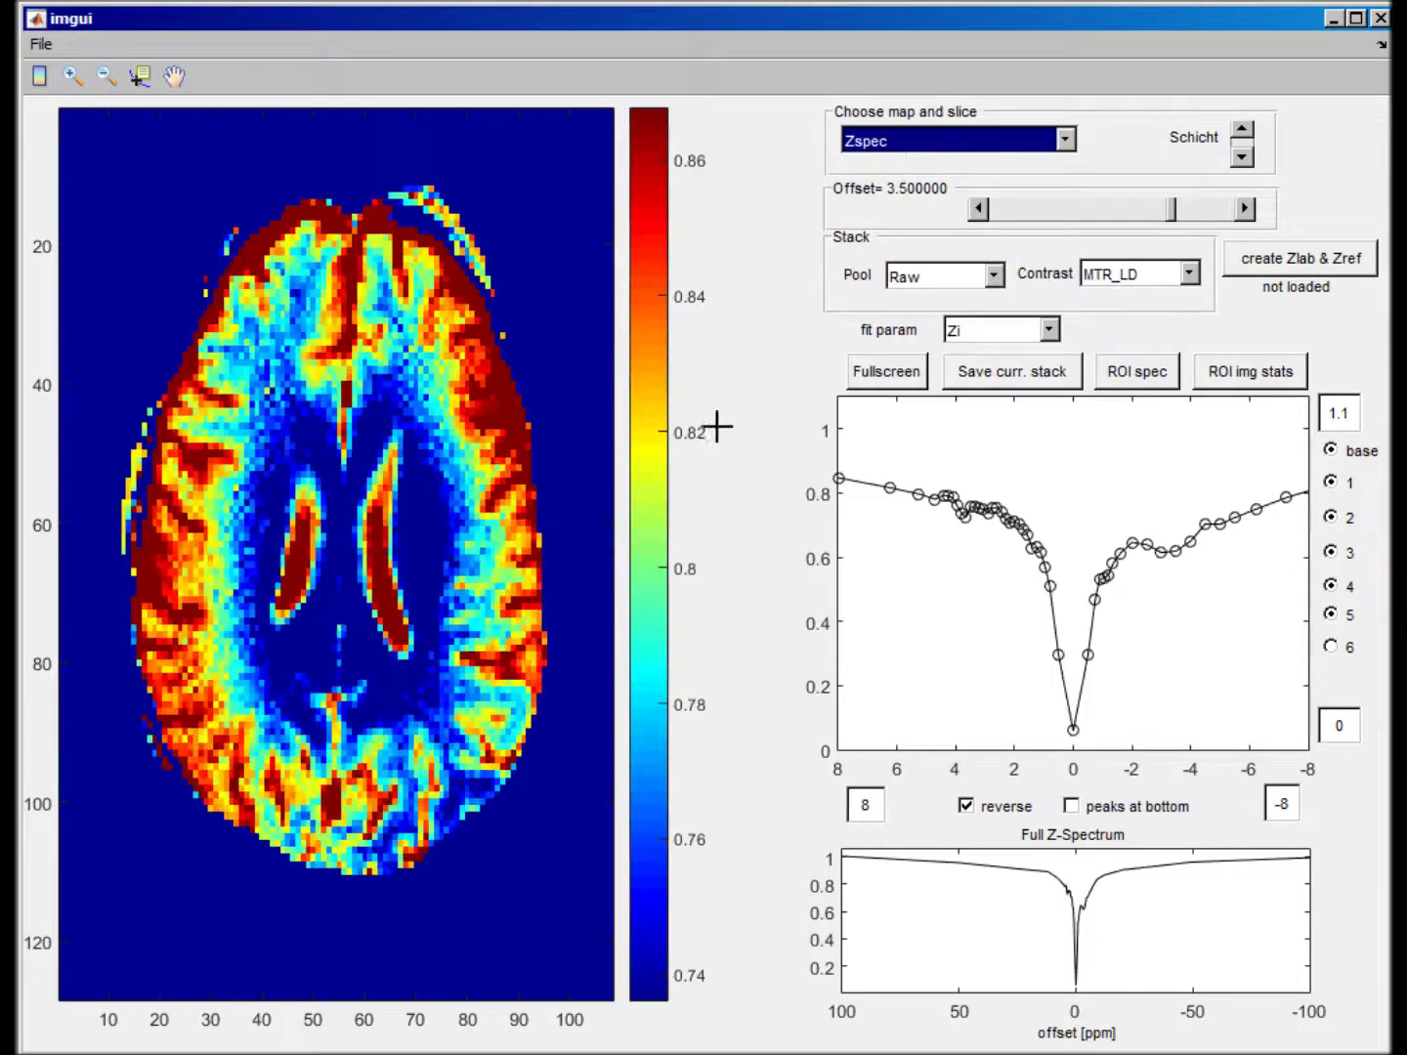
{"action": "left_click", "coordinate": [979, 207]}
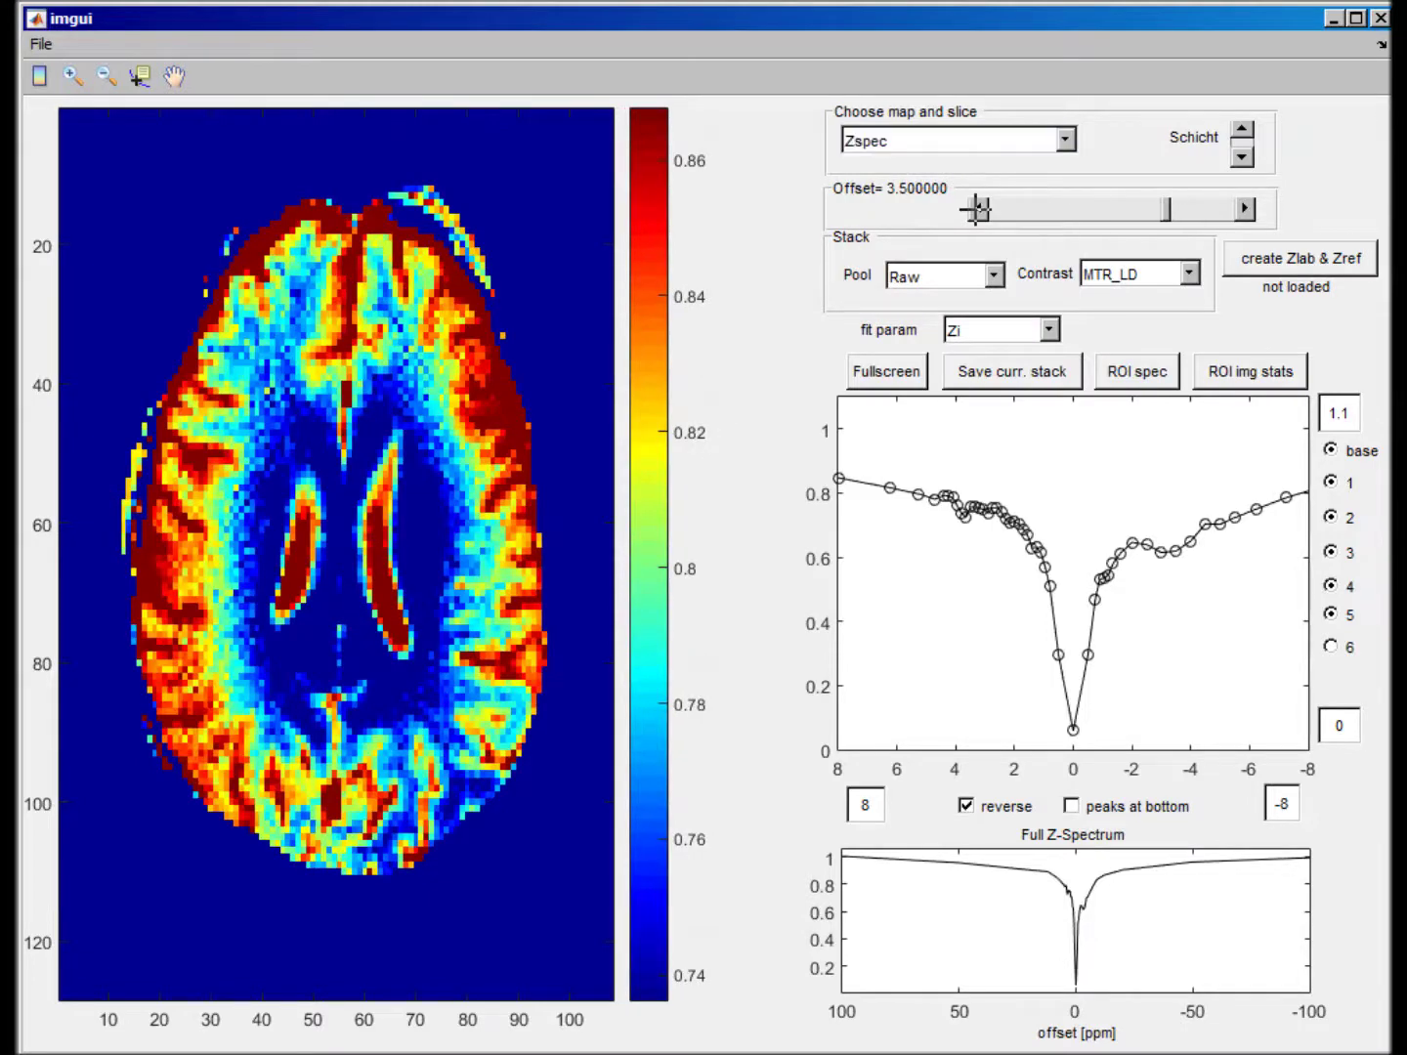
{"action": "left_click", "coordinate": [978, 207]}
{"action": "left_click", "coordinate": [978, 207]}
{"action": "left_click", "coordinate": [980, 208]}
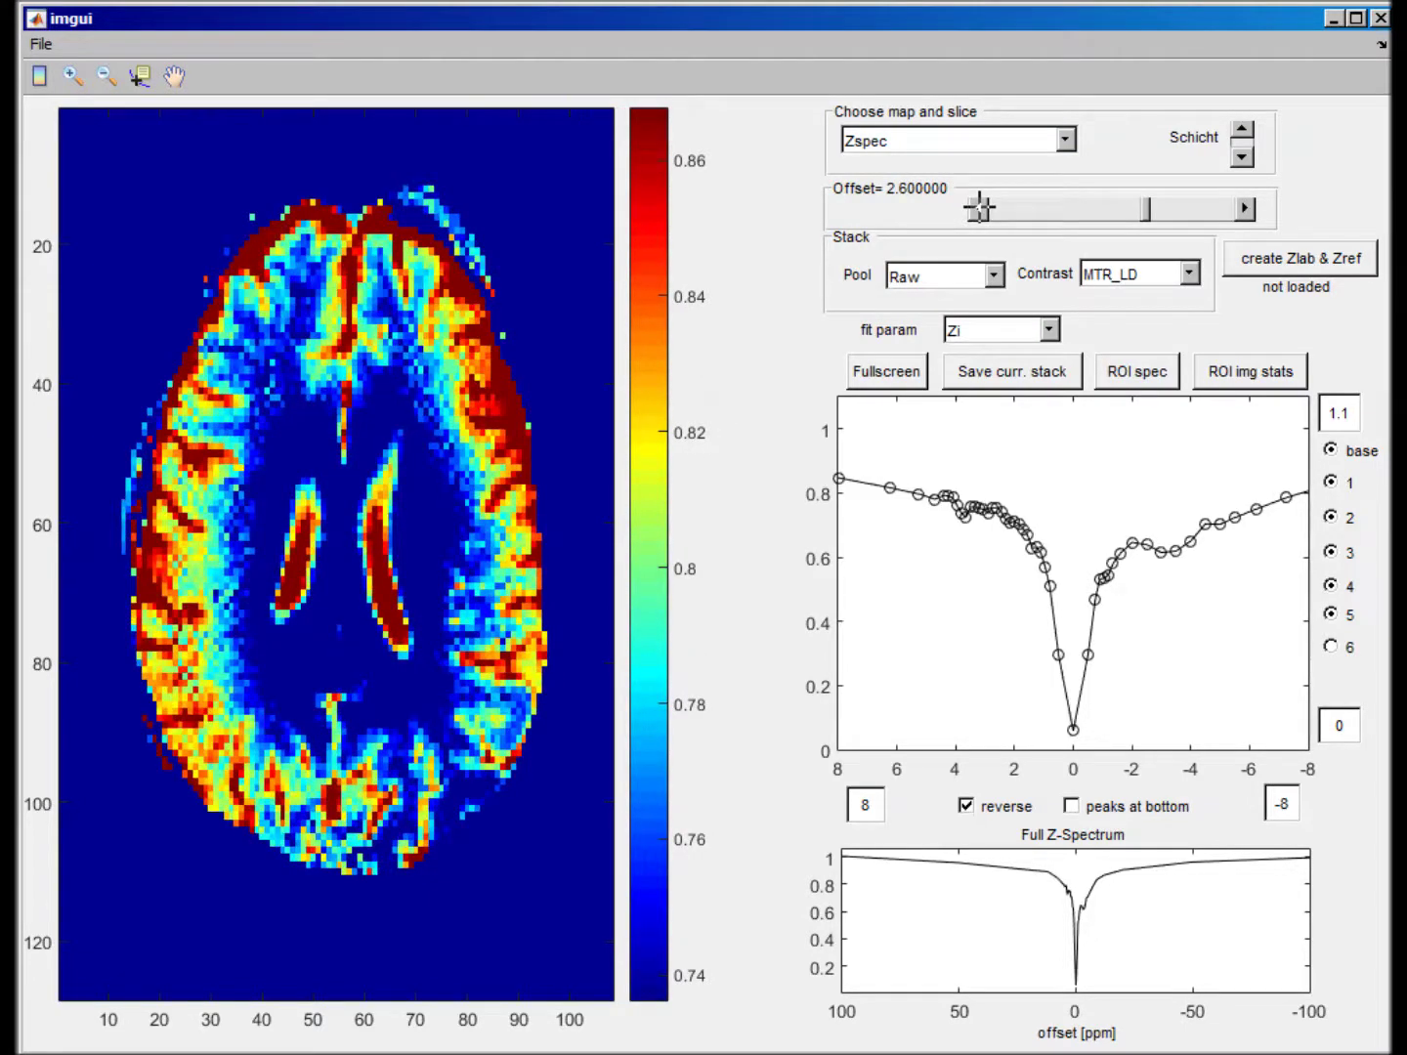
- Check two voxels' Z-spectra on the Zspec_uncorr map, then display T1map [s]
{"action": "left_click", "coordinate": [934, 140]}
{"action": "left_click", "coordinate": [928, 188]}
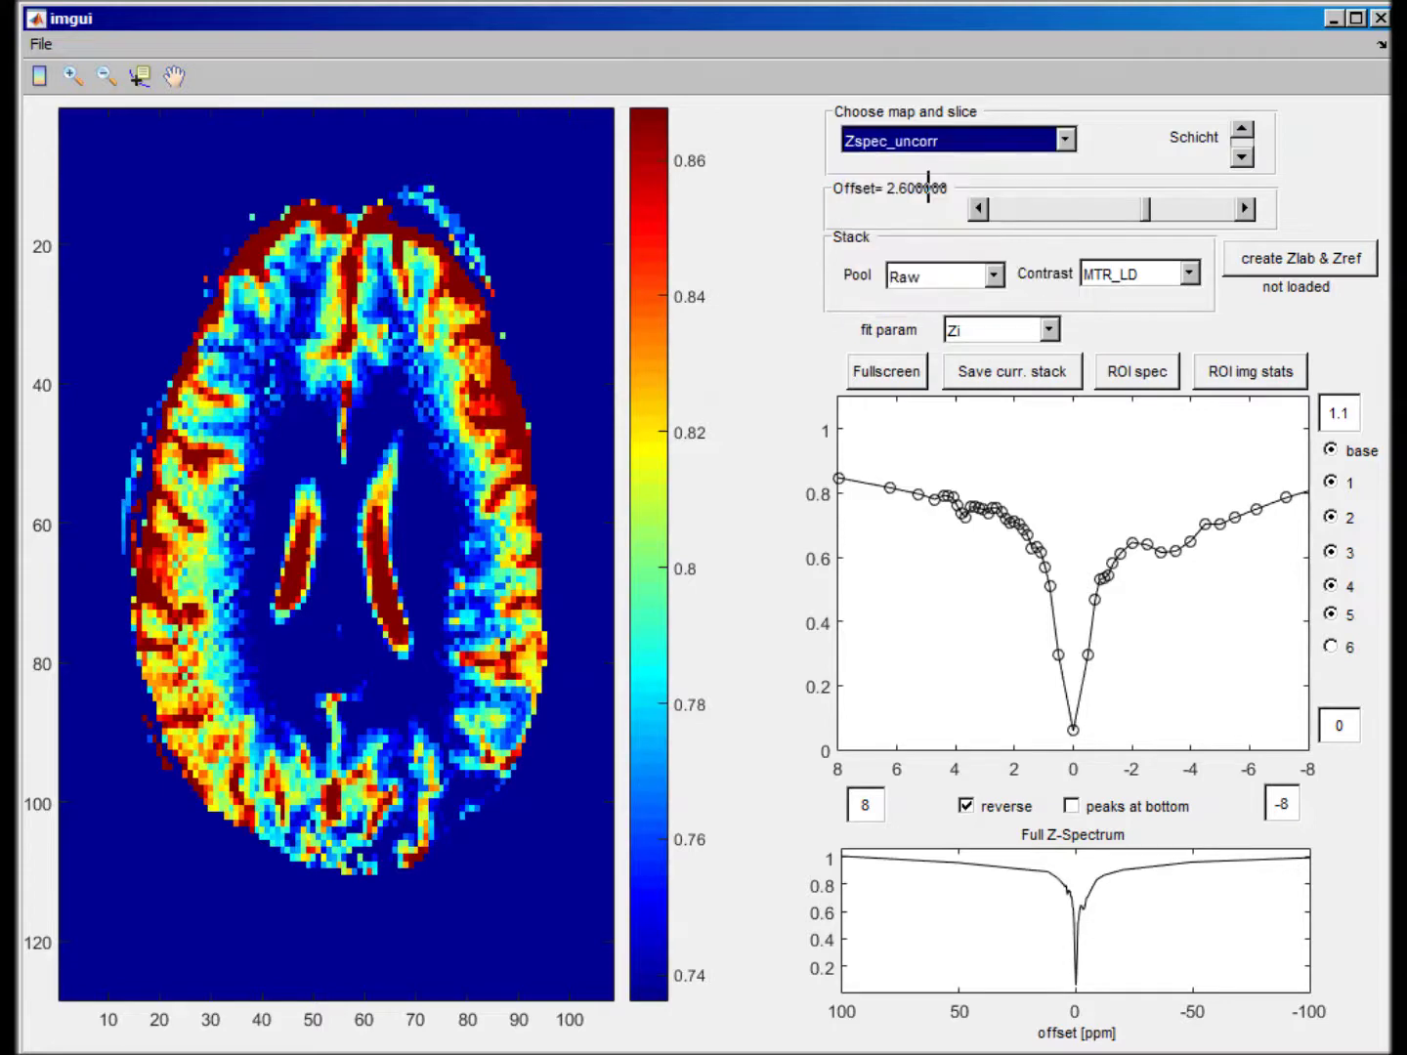
{"action": "left_click", "coordinate": [424, 521]}
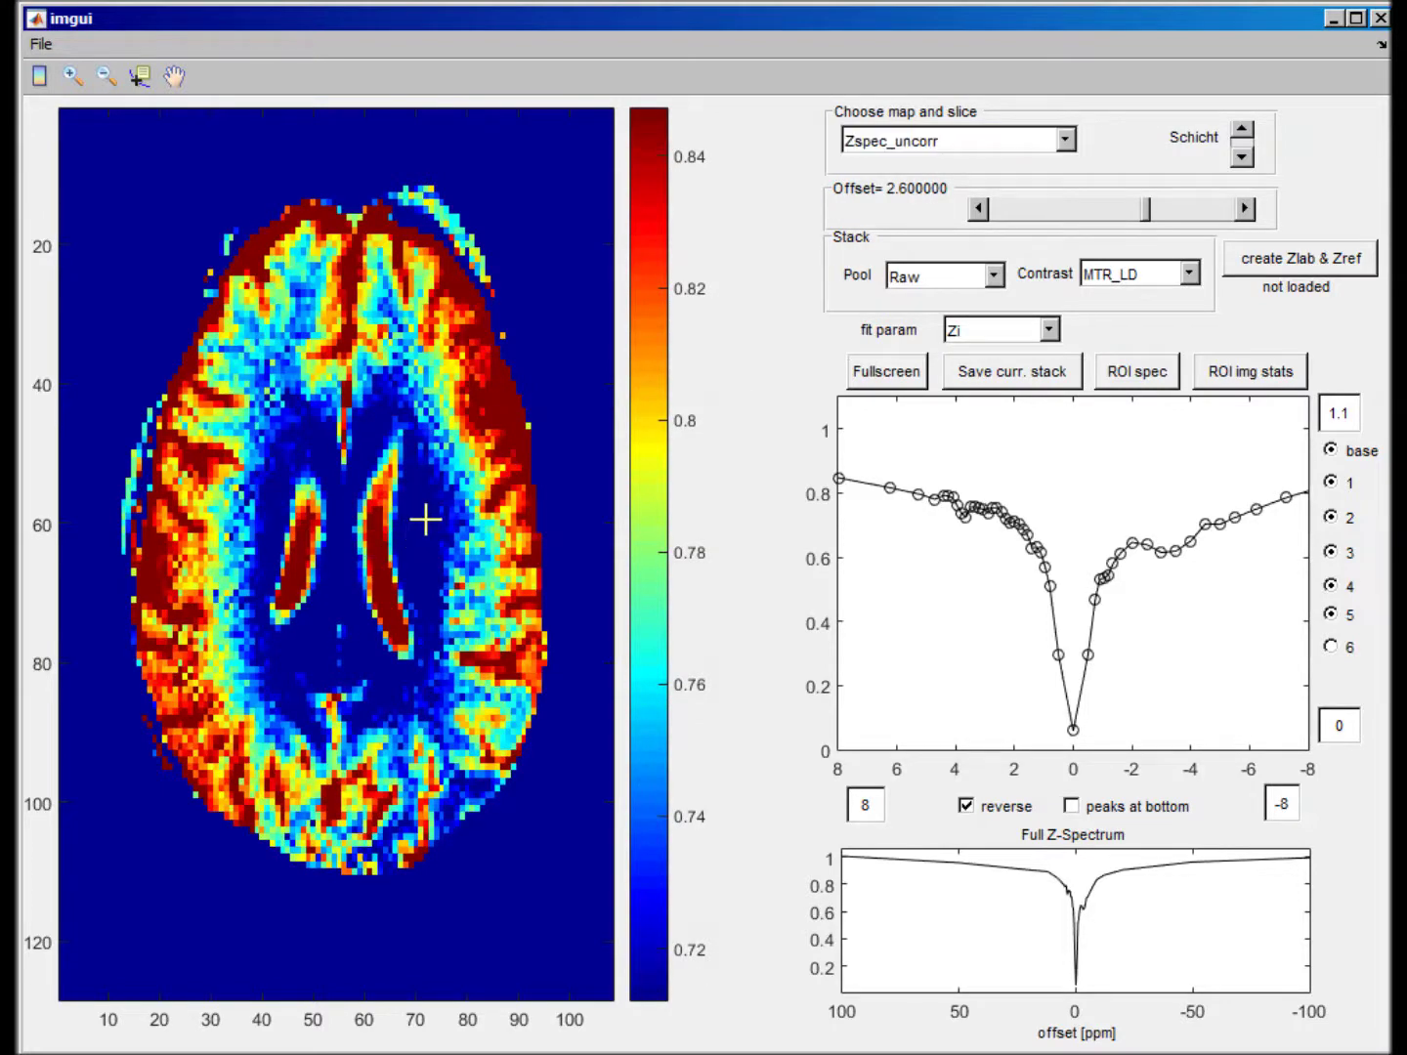
{"action": "left_click", "coordinate": [473, 536]}
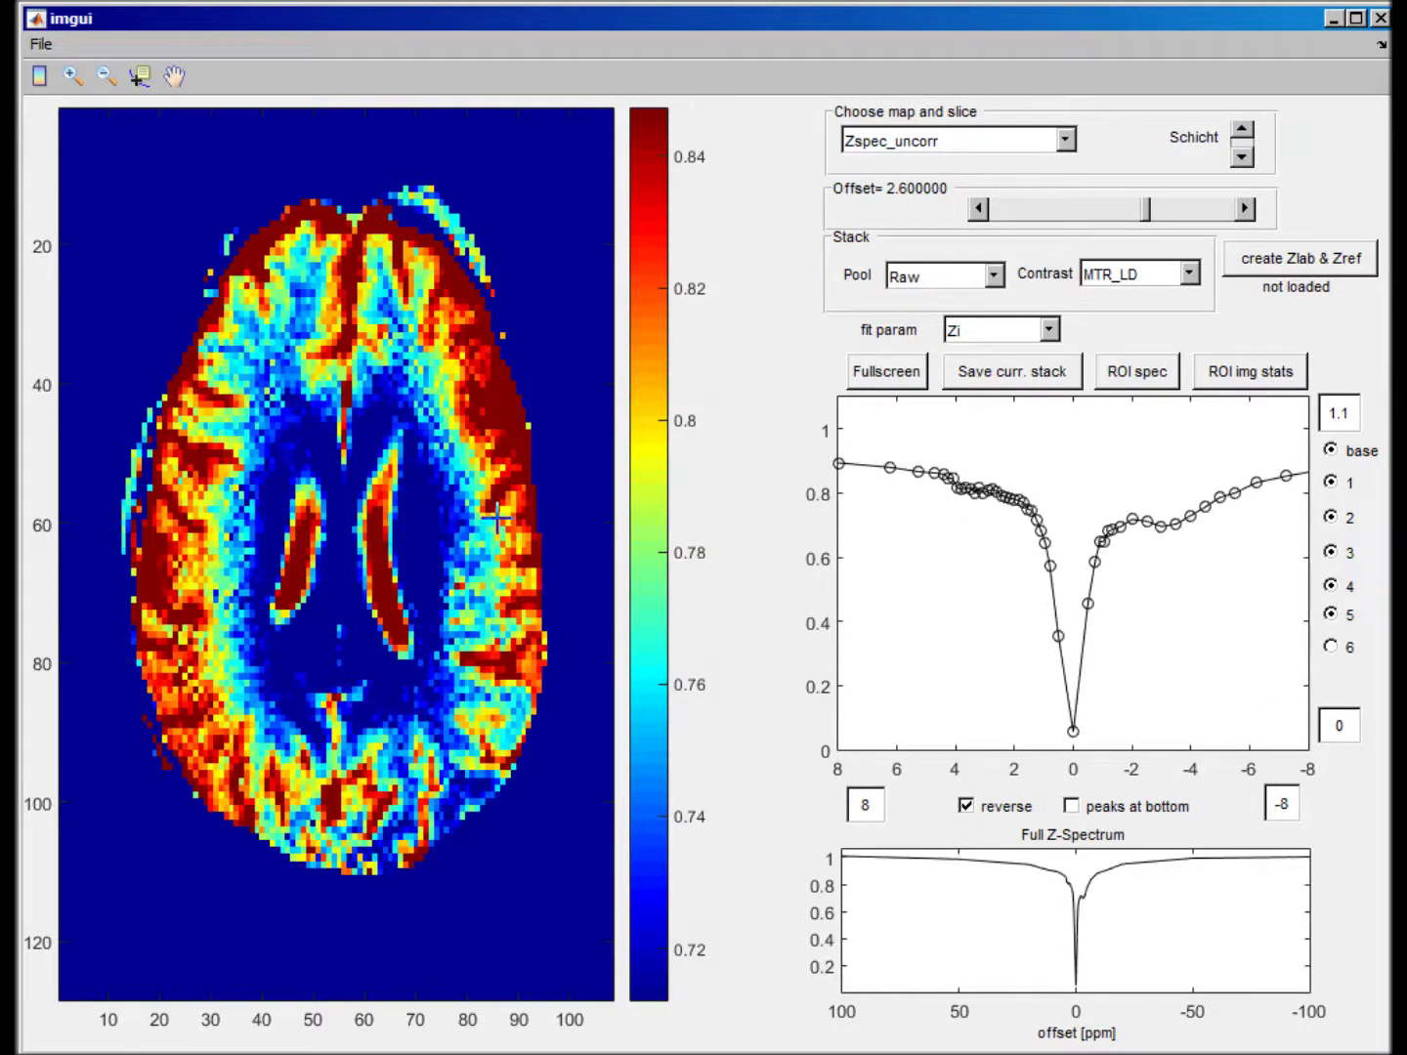
{"action": "left_click", "coordinate": [998, 141]}
{"action": "left_click", "coordinate": [928, 216]}
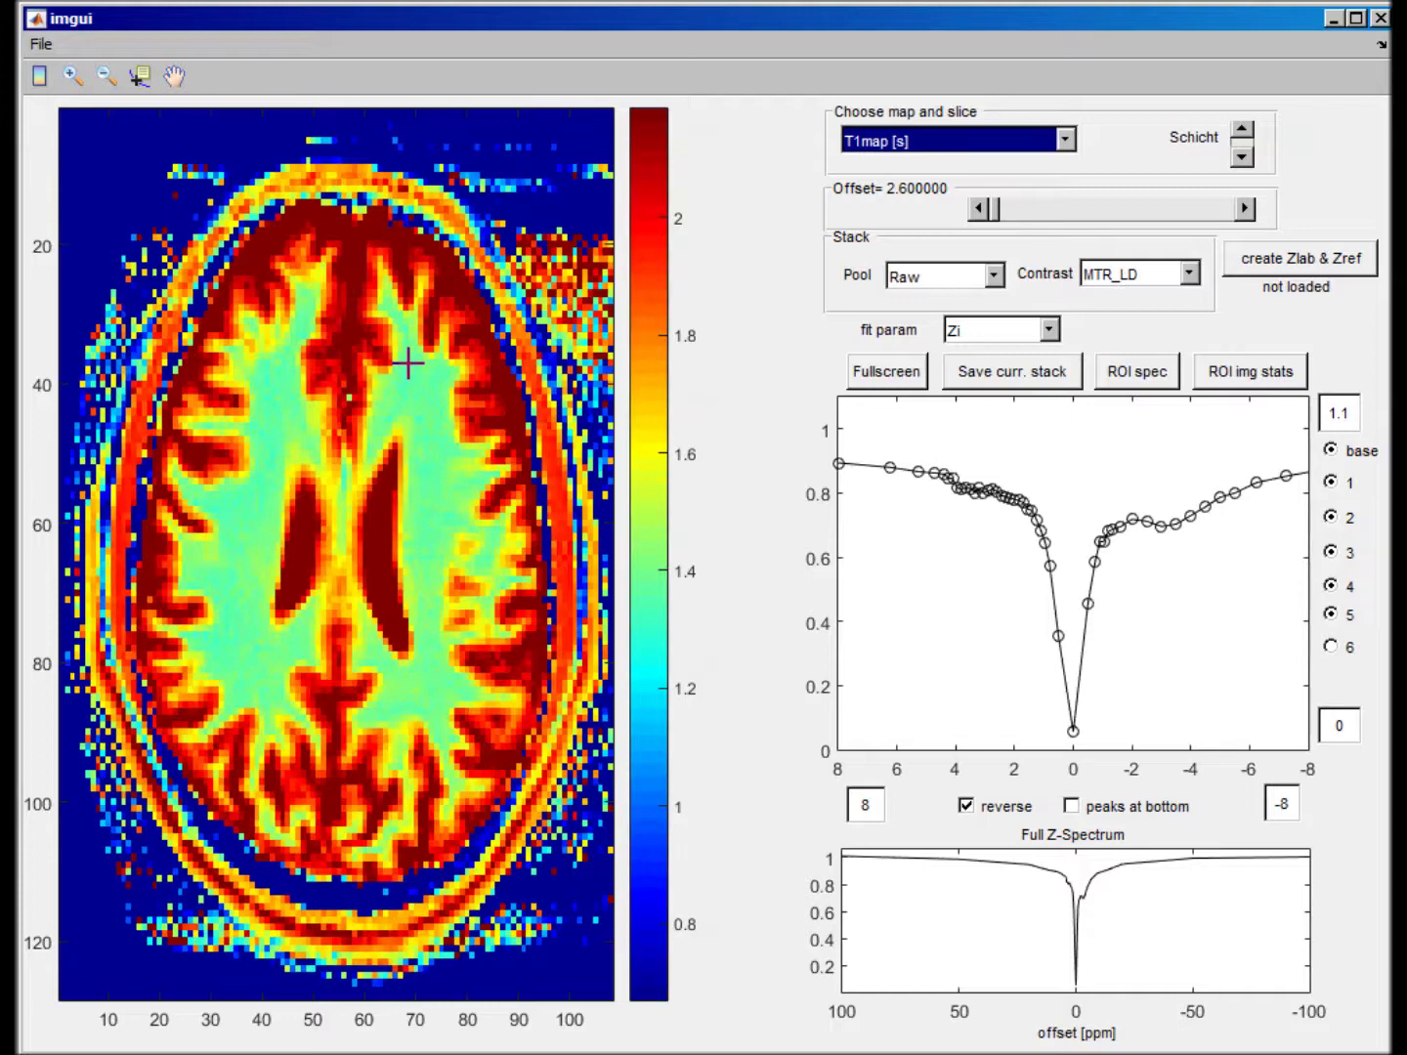
- Mark two new freehand ROIs on the T1 map, in frontal white matter and near frontal cortex
{"action": "left_click", "coordinate": [1139, 372]}
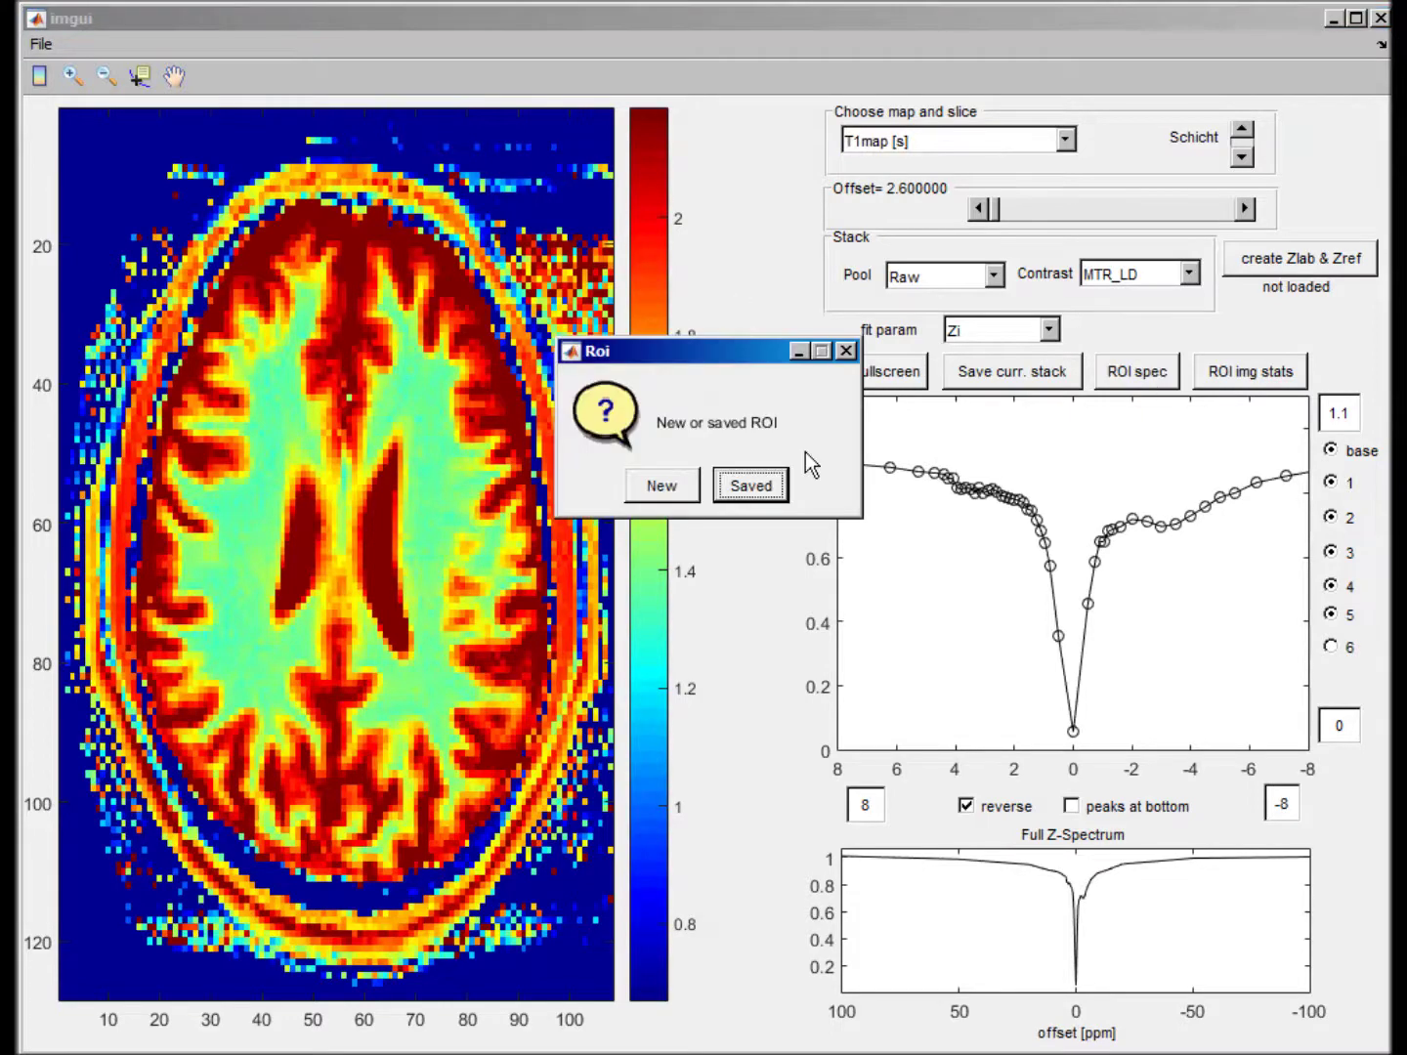
{"action": "left_click", "coordinate": [680, 489]}
{"action": "left_click", "coordinate": [718, 507]}
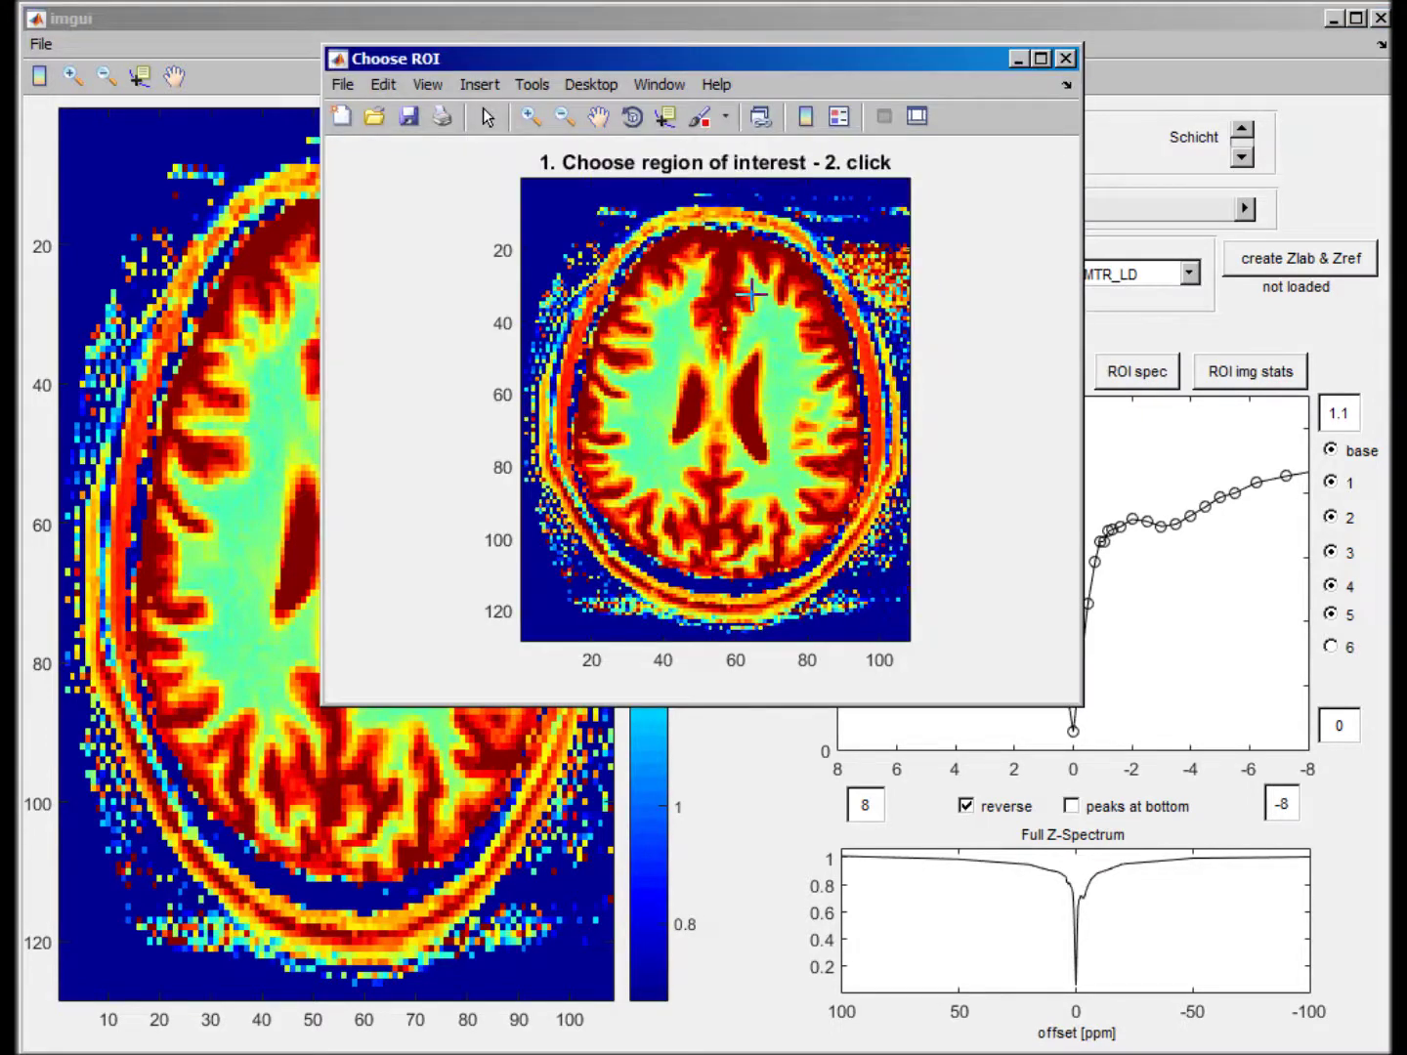
{"action": "left_click_drag", "start_coordinate": [766, 326], "coordinate": [769, 319]}
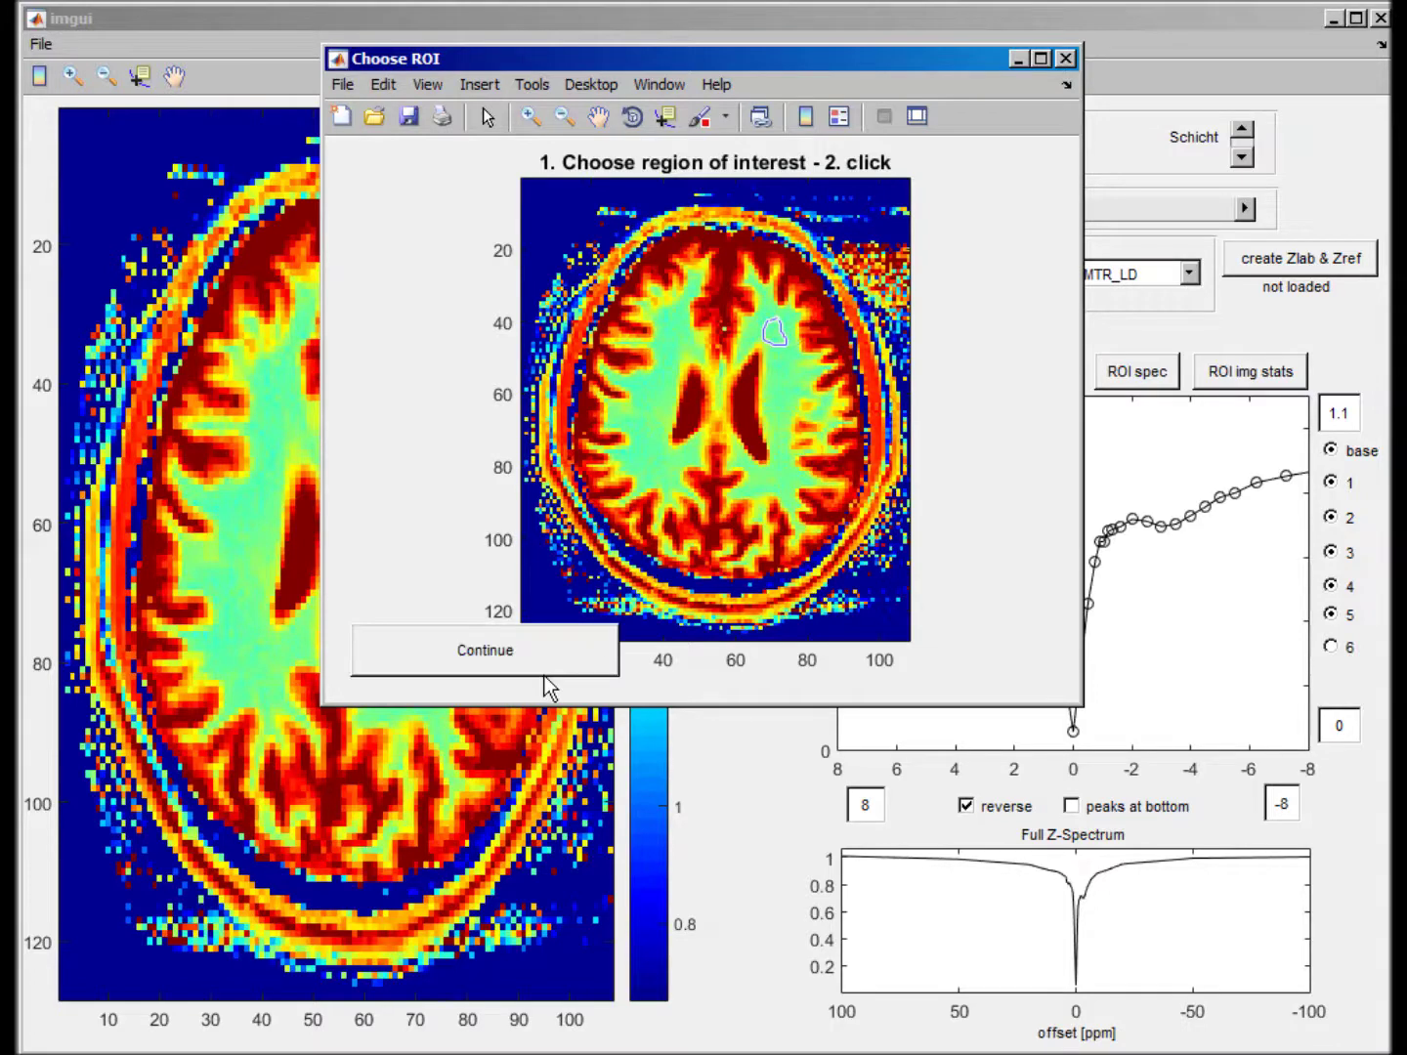
{"action": "left_click", "coordinate": [554, 660]}
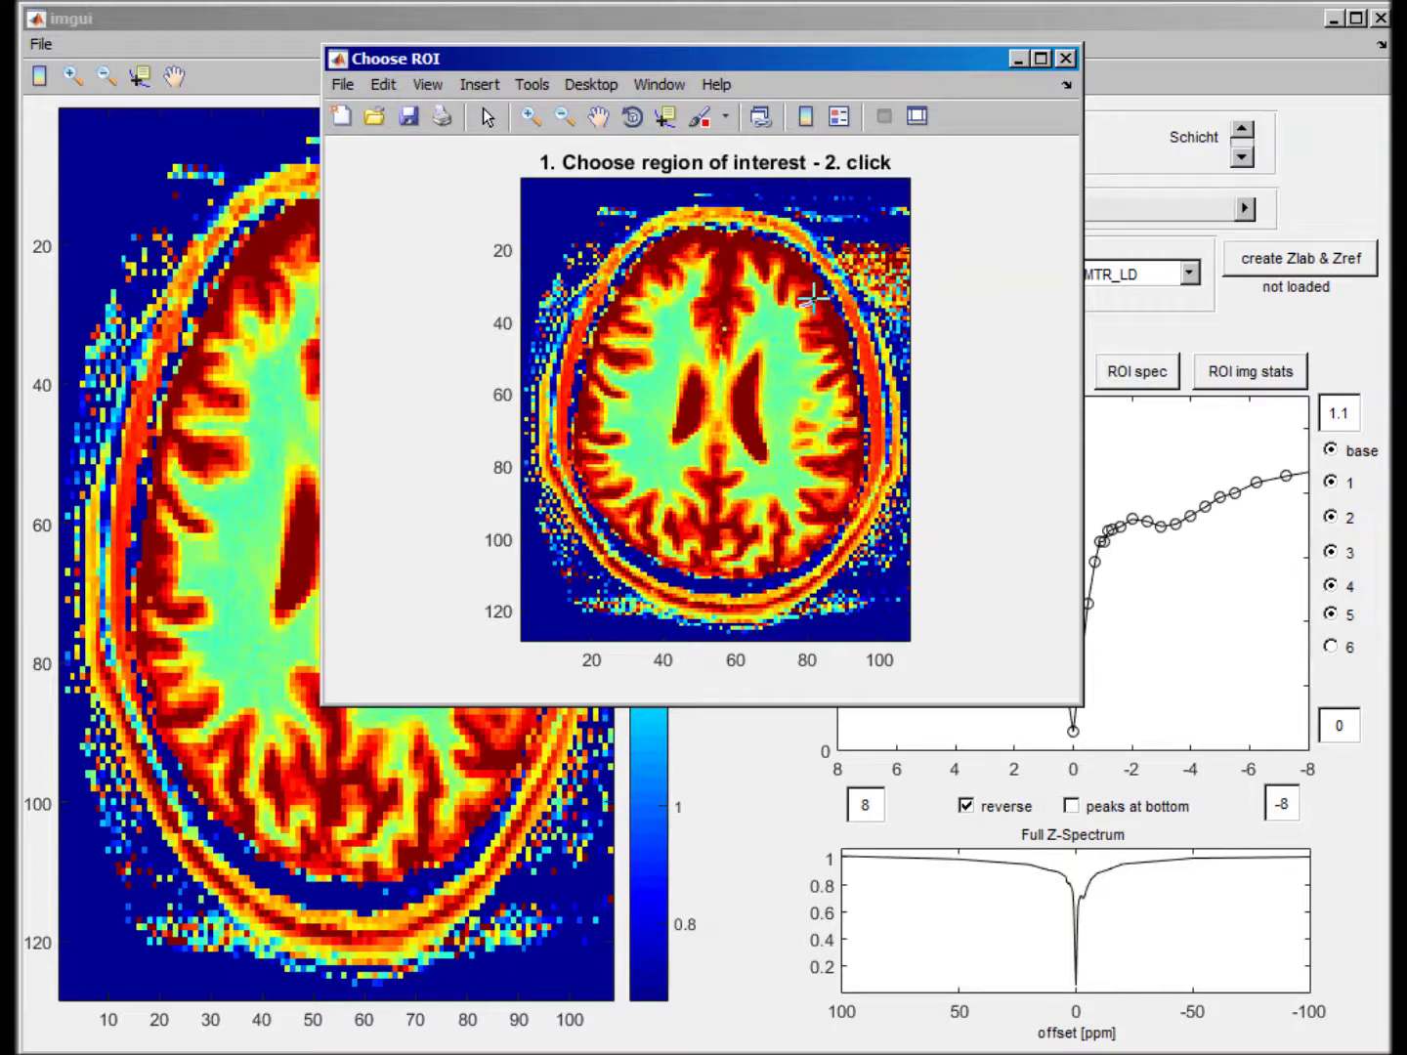
{"action": "left_click", "coordinate": [807, 295]}
- Compute the two ROIs' mean Z-spectra and asymmetry curves, then close the results figure
{"action": "left_click", "coordinate": [512, 664]}
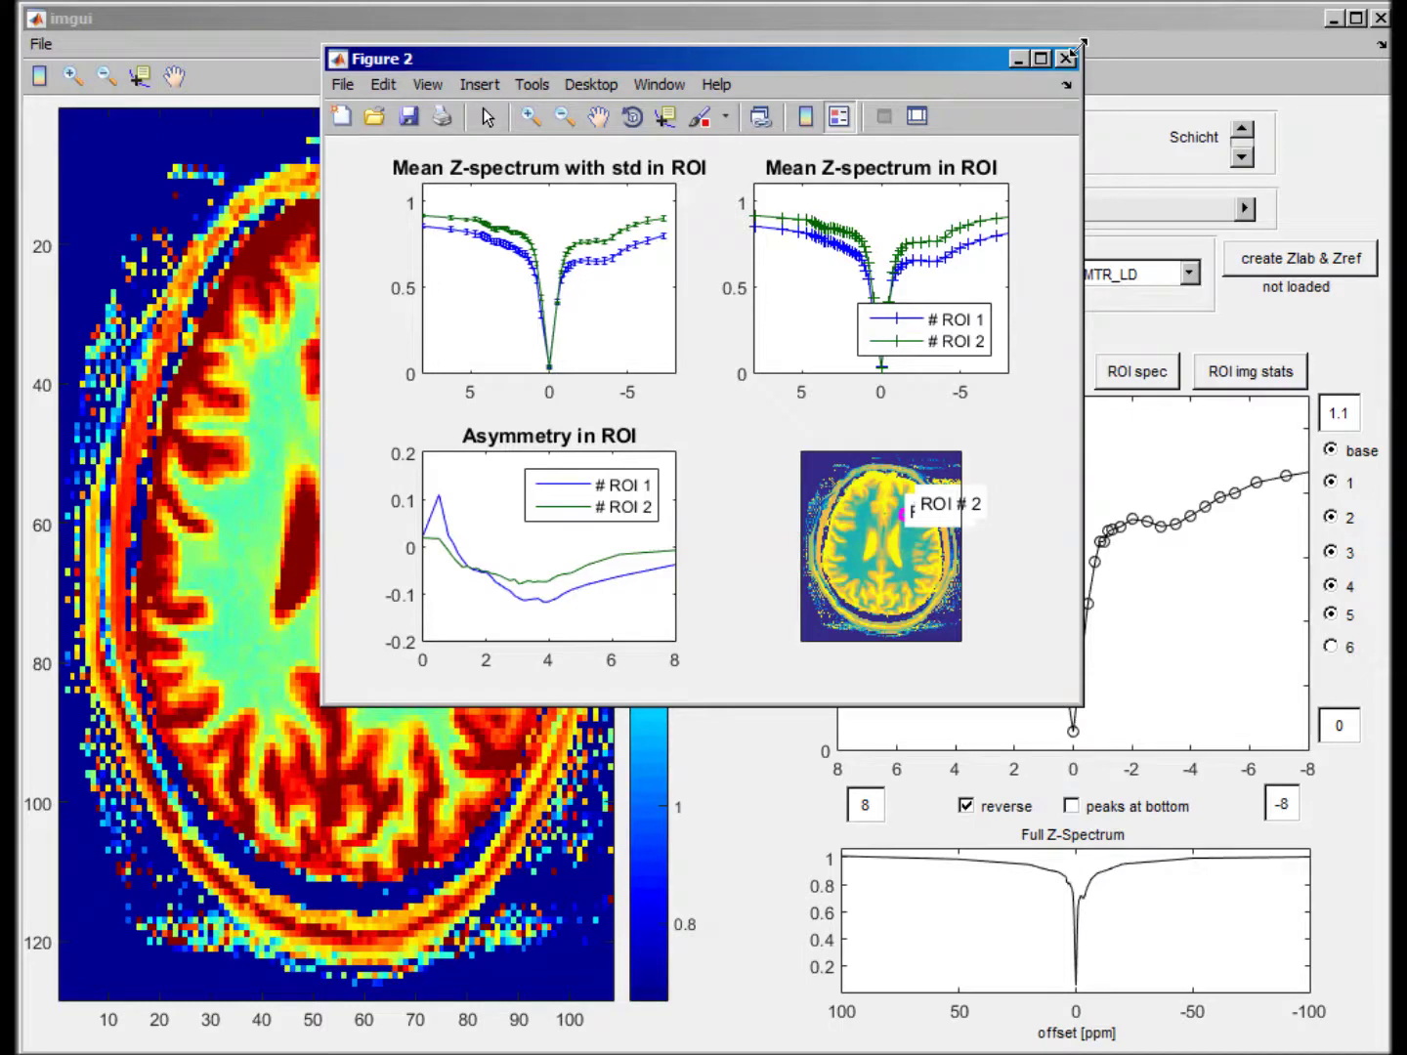
{"action": "left_click", "coordinate": [1072, 58]}
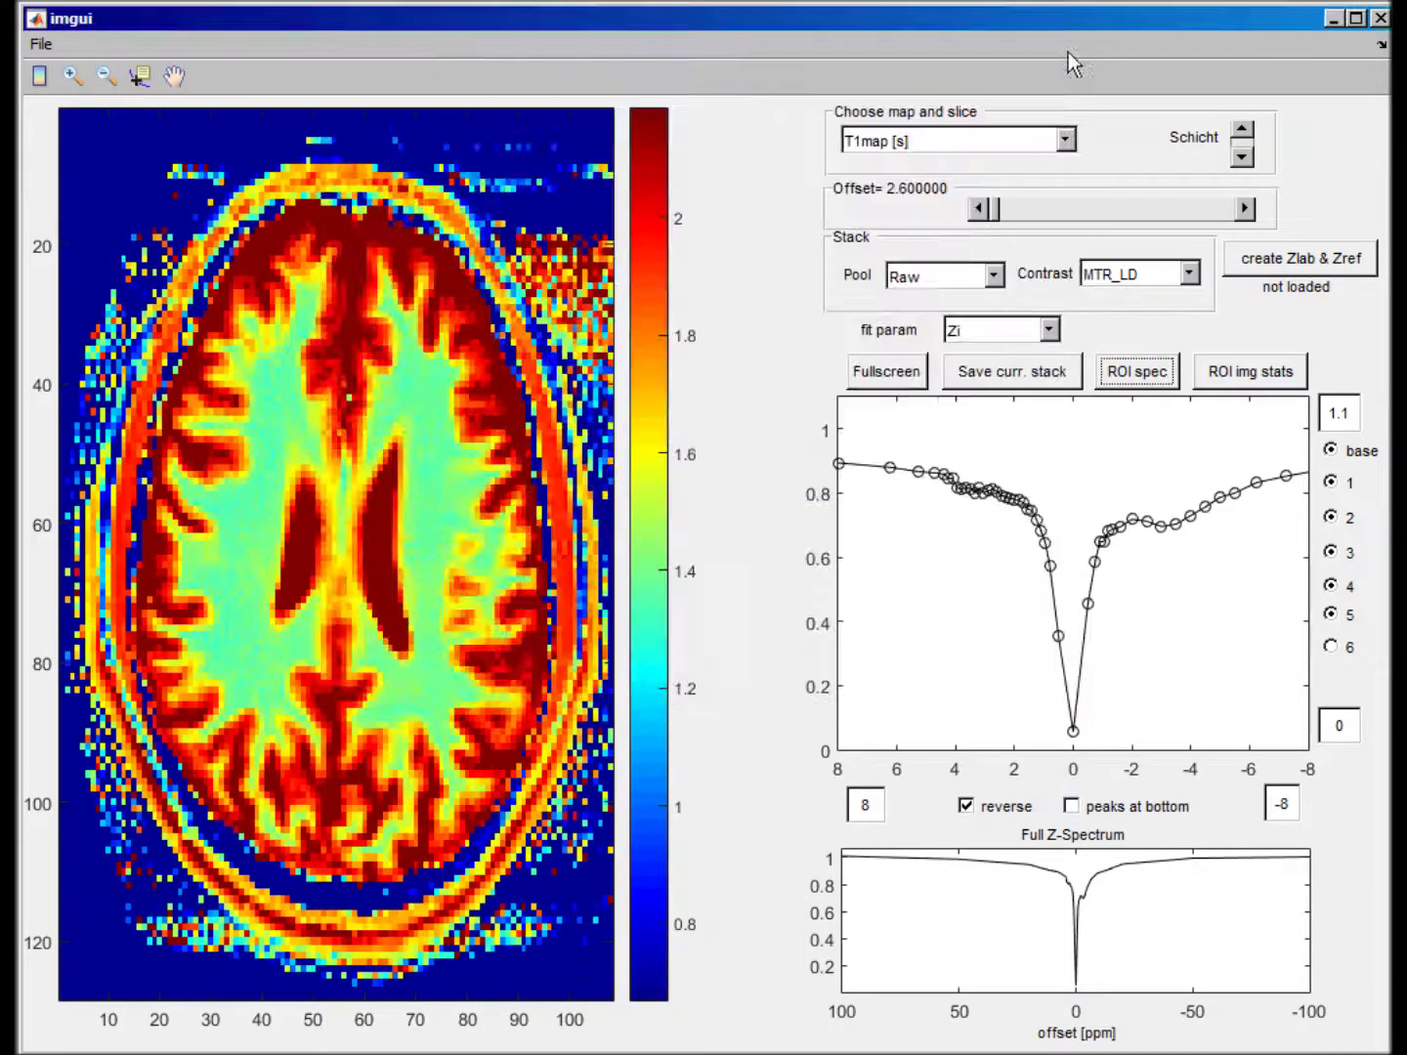
{"action": "left_click", "coordinate": [931, 135]}
- Display the B1 map and start a new ROI spectrum analysis with two freehand ROIs
{"action": "left_click", "coordinate": [882, 228]}
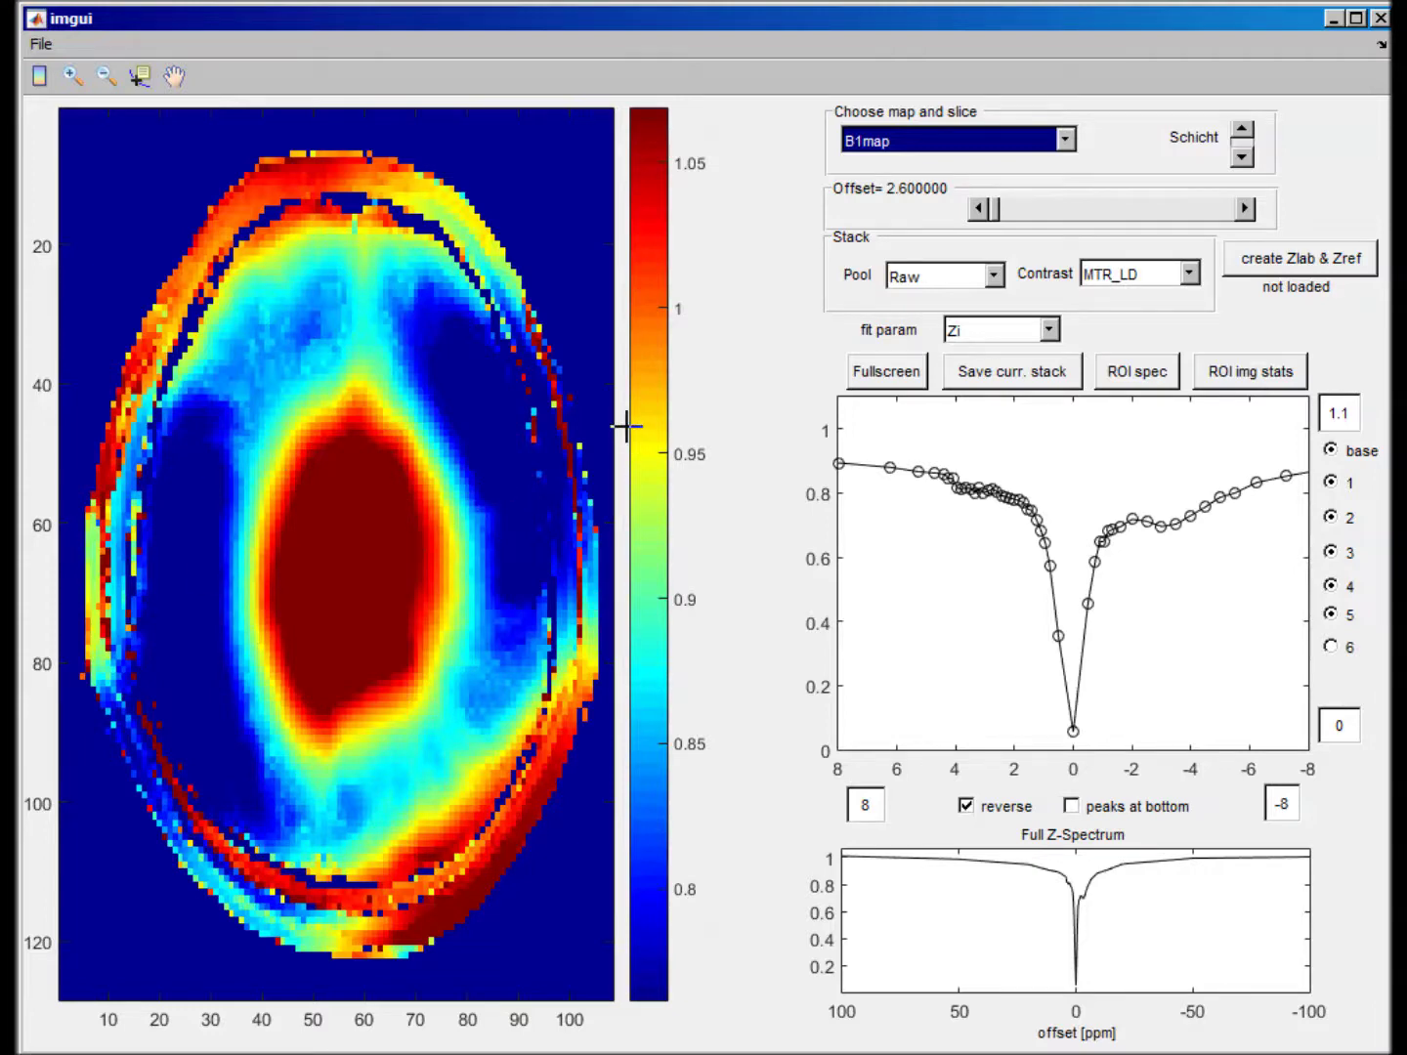
{"action": "right_click", "coordinate": [744, 333]}
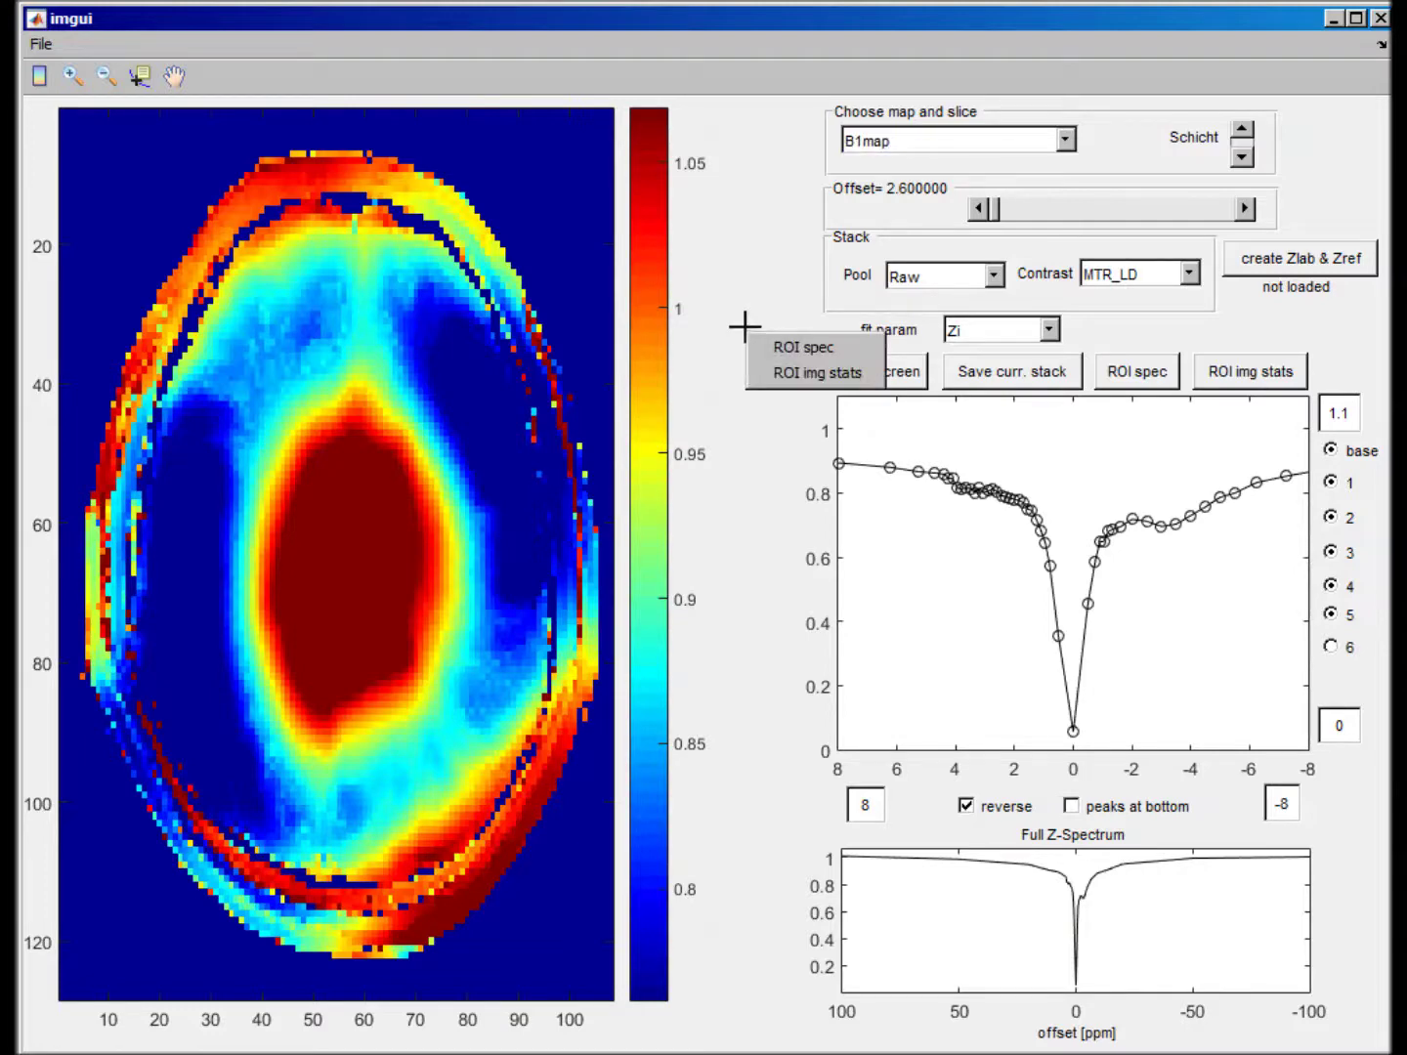
{"action": "left_click", "coordinate": [778, 347]}
{"action": "left_click", "coordinate": [1124, 368]}
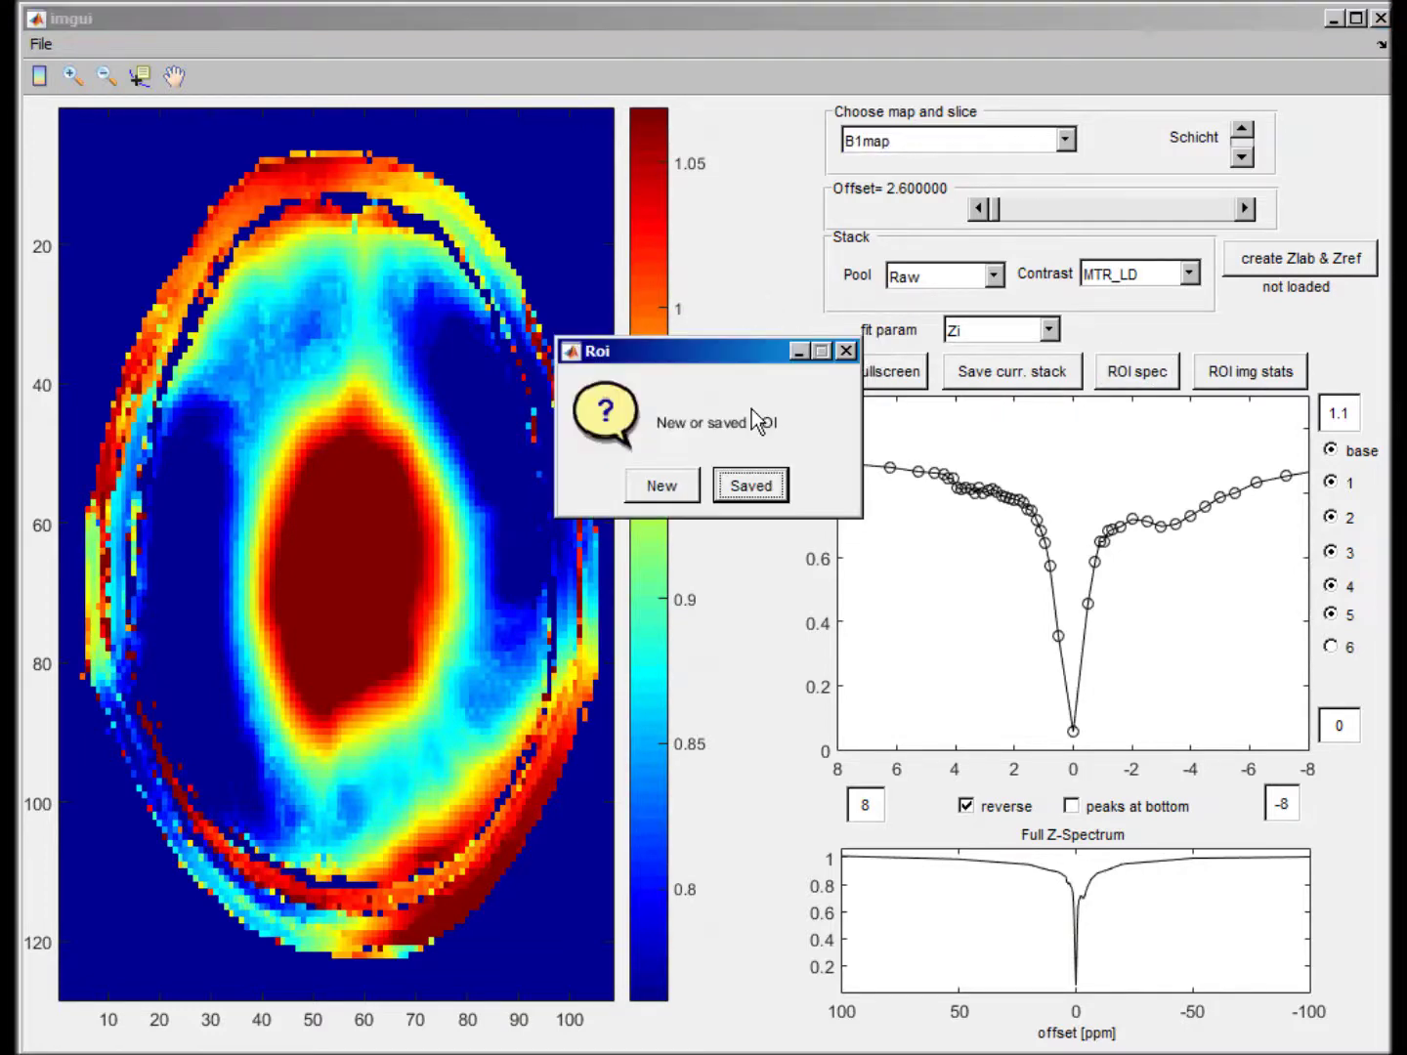
{"action": "left_click", "coordinate": [688, 487]}
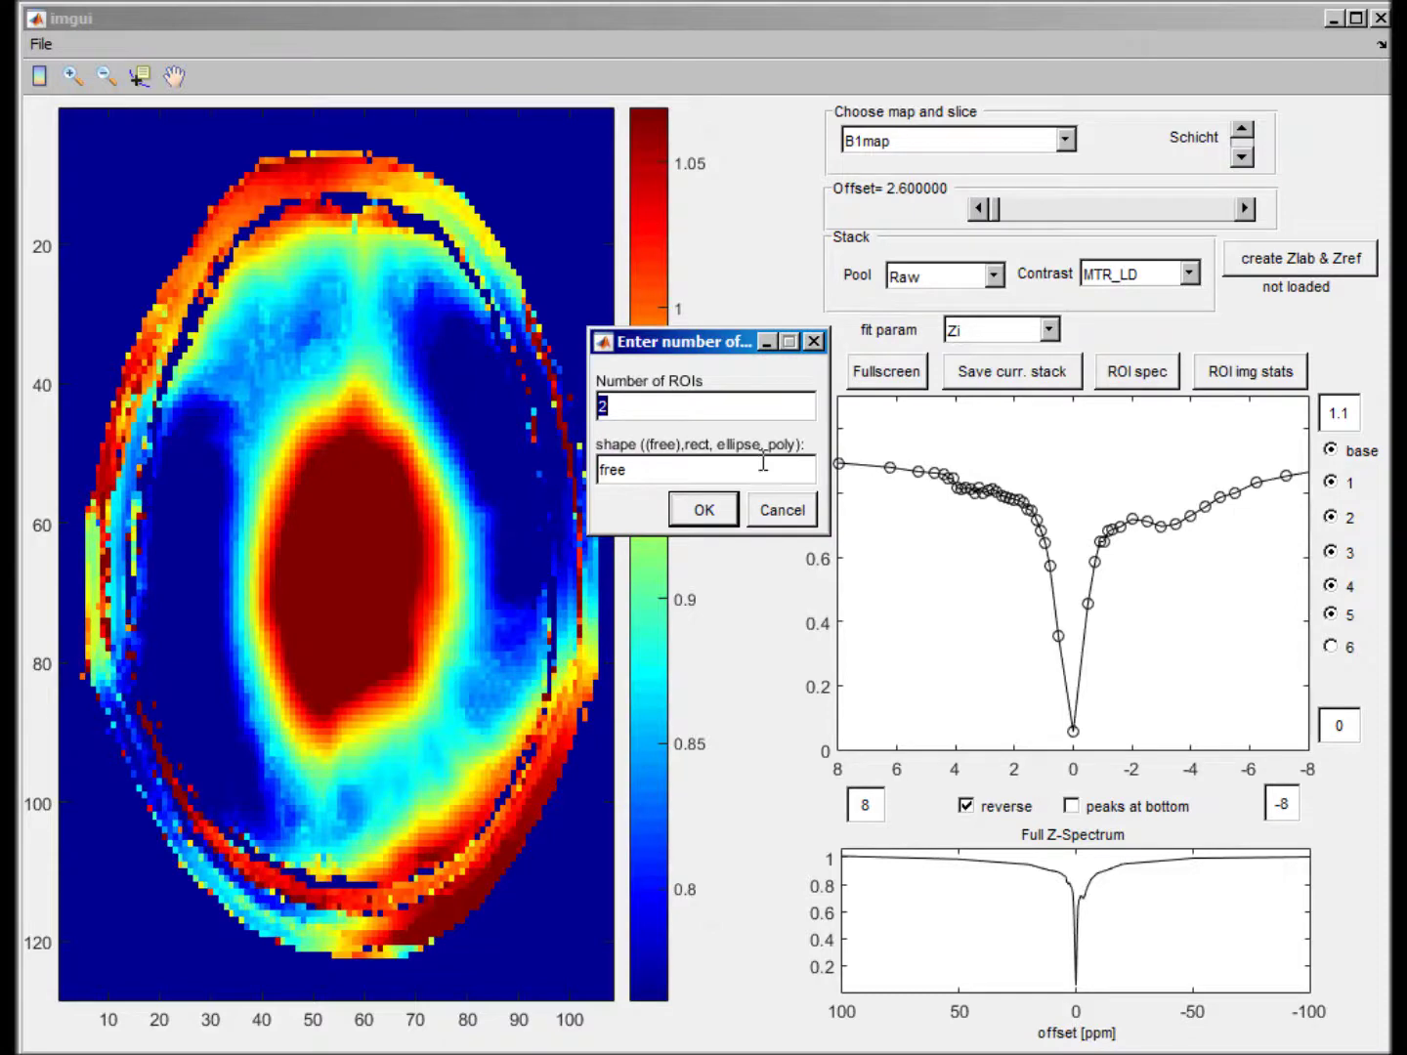
{"action": "left_click", "coordinate": [724, 509]}
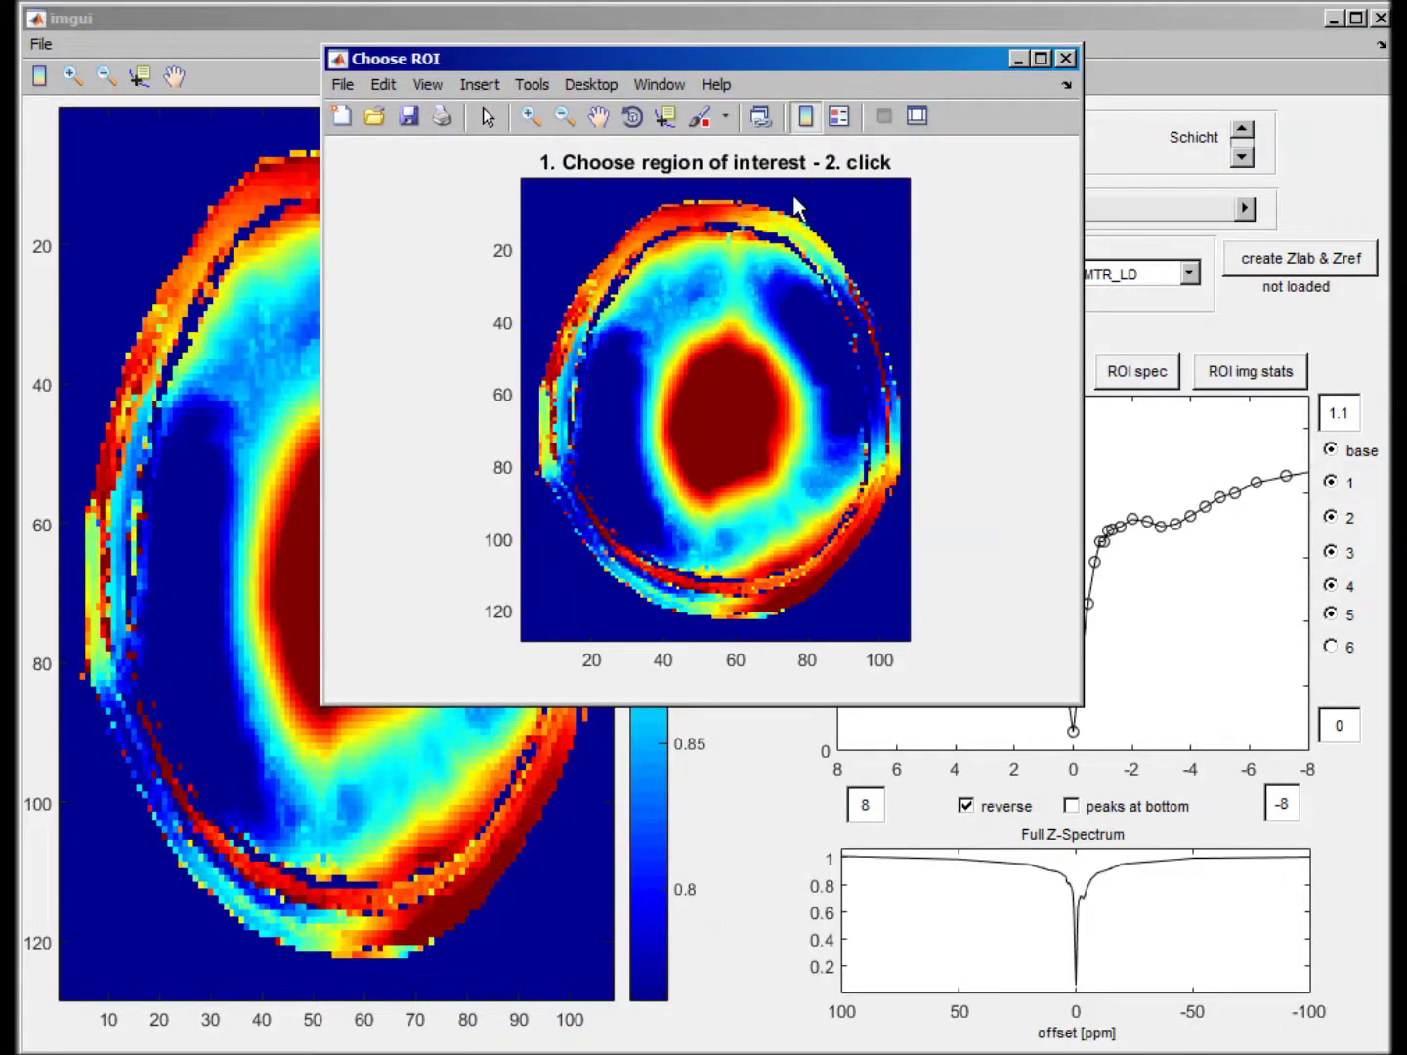
- Add a colour scale and draw both ROIs on the B1 map, then compute their spectra
{"action": "left_click", "coordinate": [805, 117]}
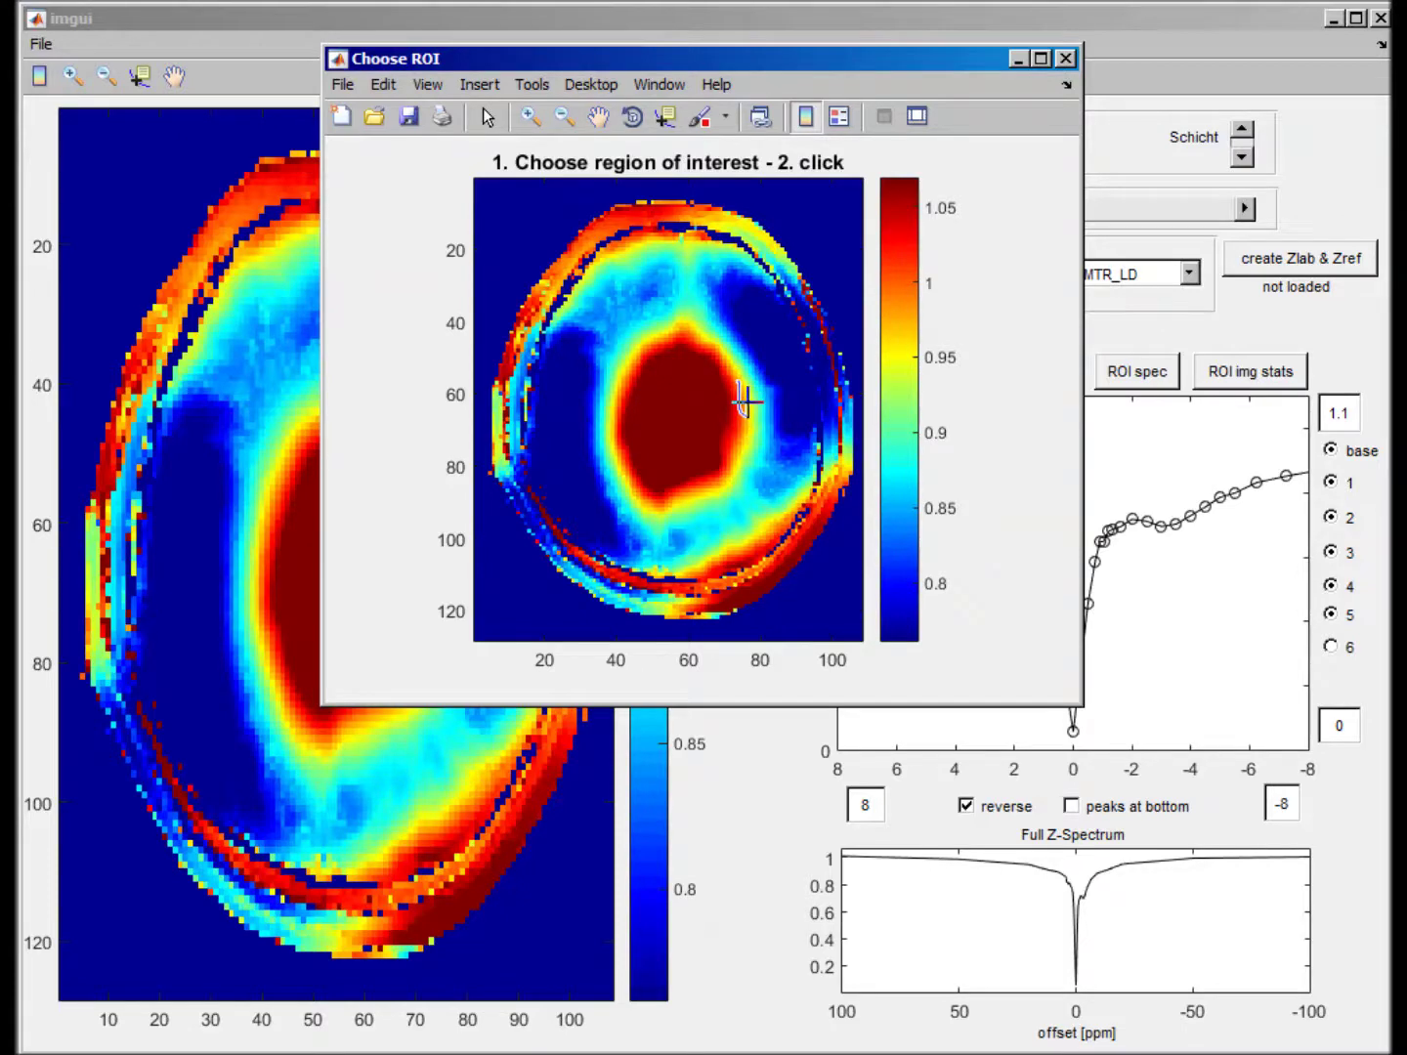
{"action": "left_click", "coordinate": [559, 653]}
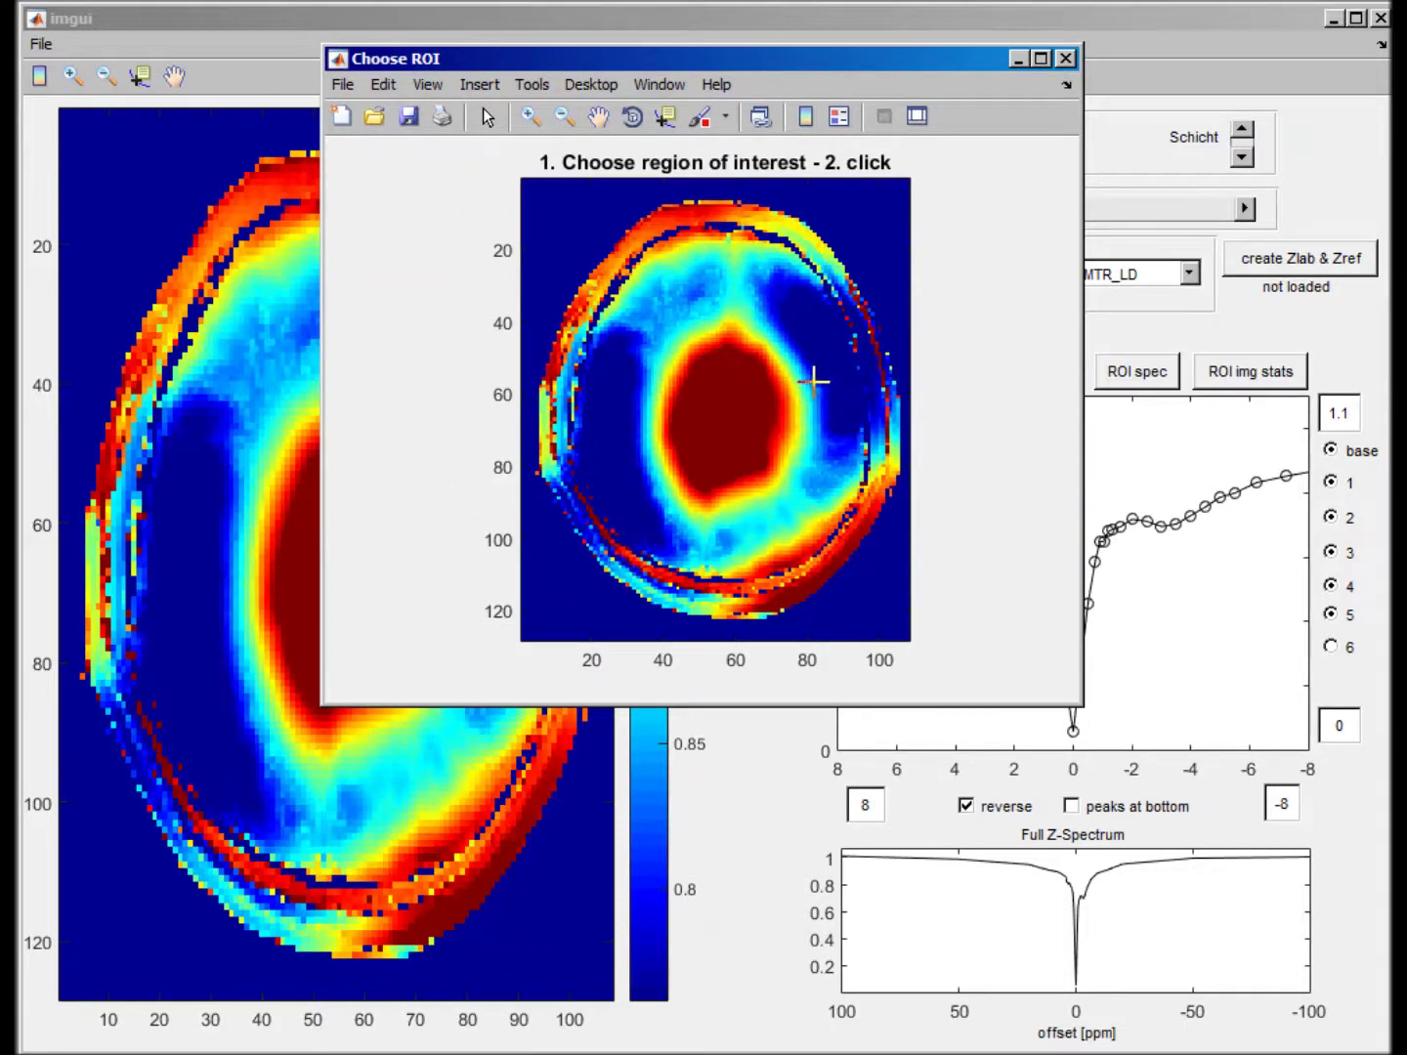
{"action": "left_click_drag", "start_coordinate": [830, 361], "coordinate": [833, 352]}
{"action": "left_click", "coordinate": [559, 661]}
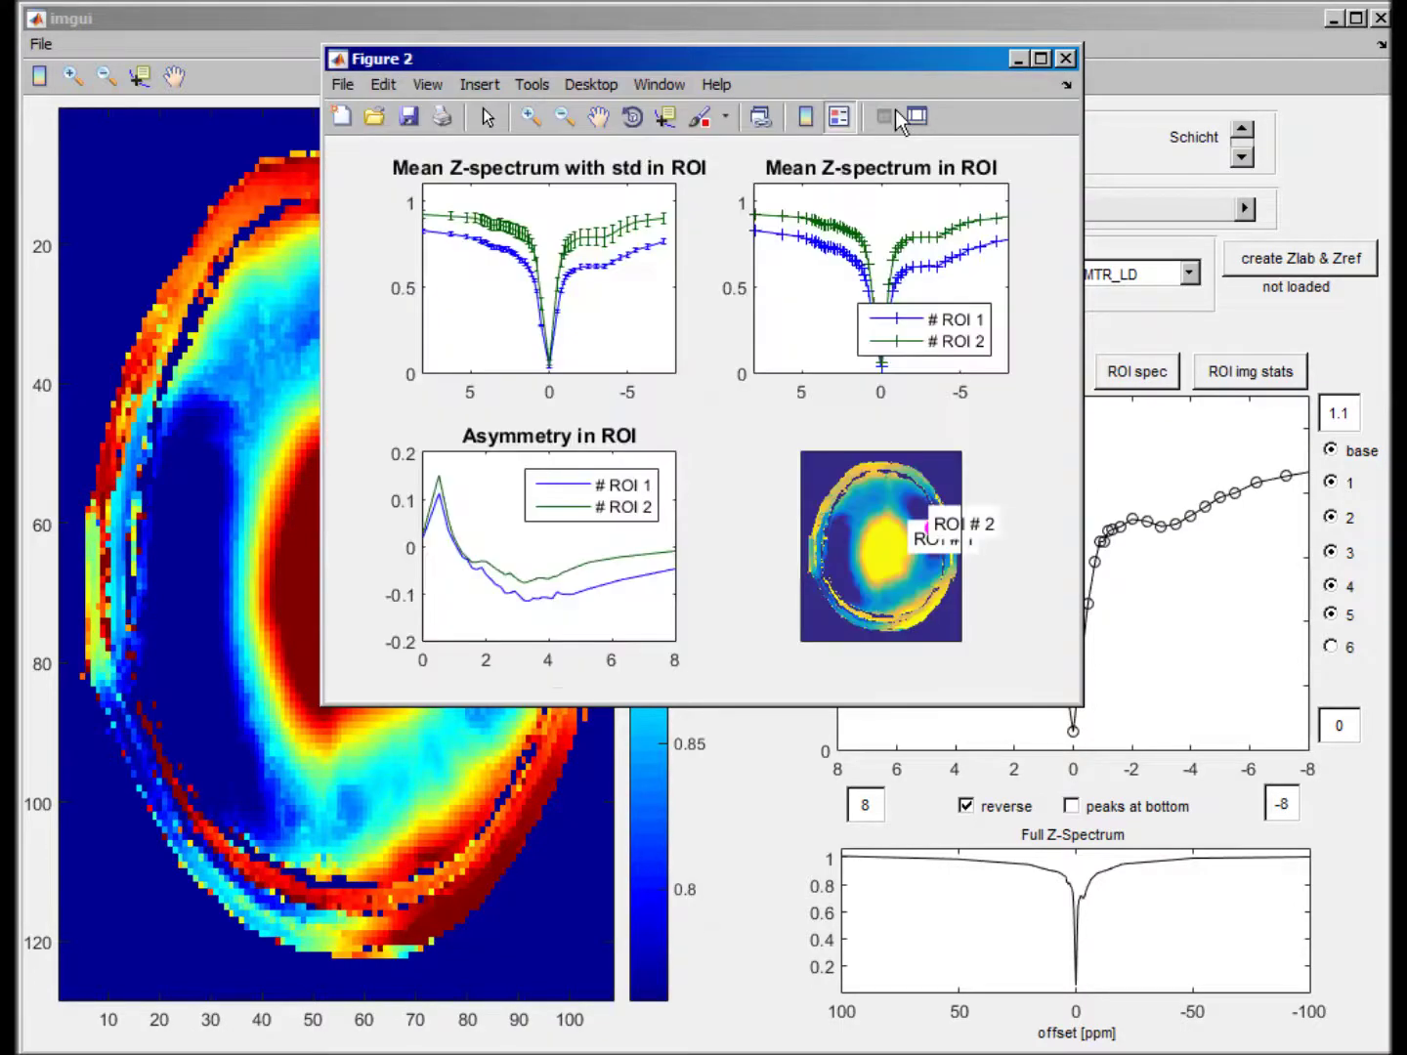
- Move the ROI results figure to the top-left and maximize it to full screen
{"action": "double_click", "coordinate": [901, 57]}
{"action": "double_click", "coordinate": [1027, 10]}
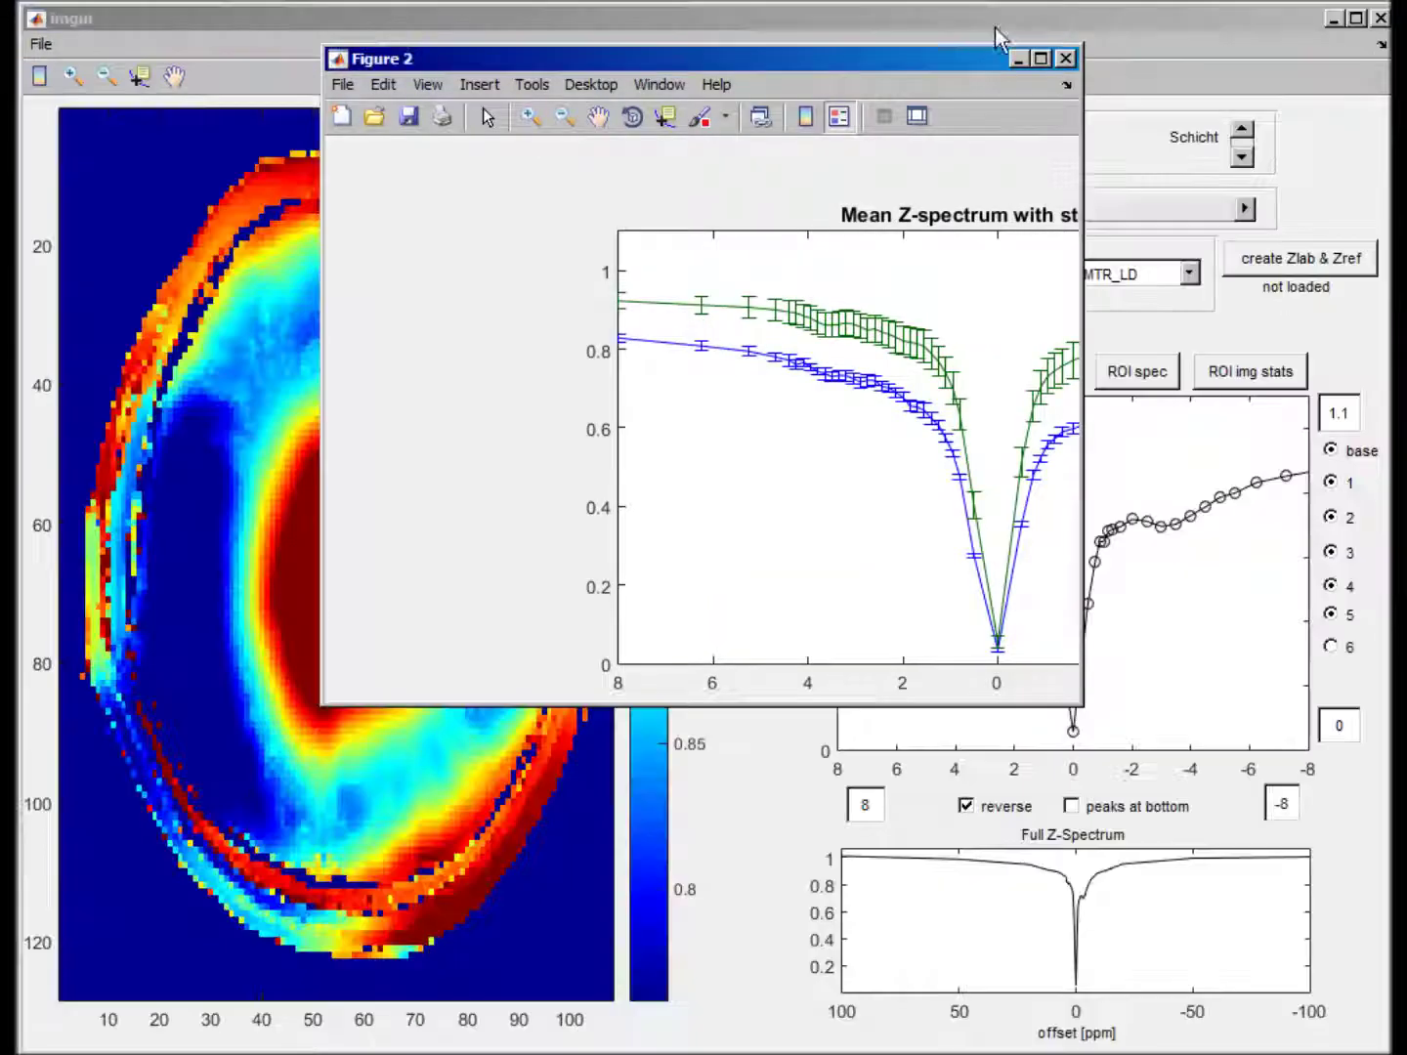
{"action": "left_click_drag", "start_coordinate": [884, 61], "coordinate": [551, 23]}
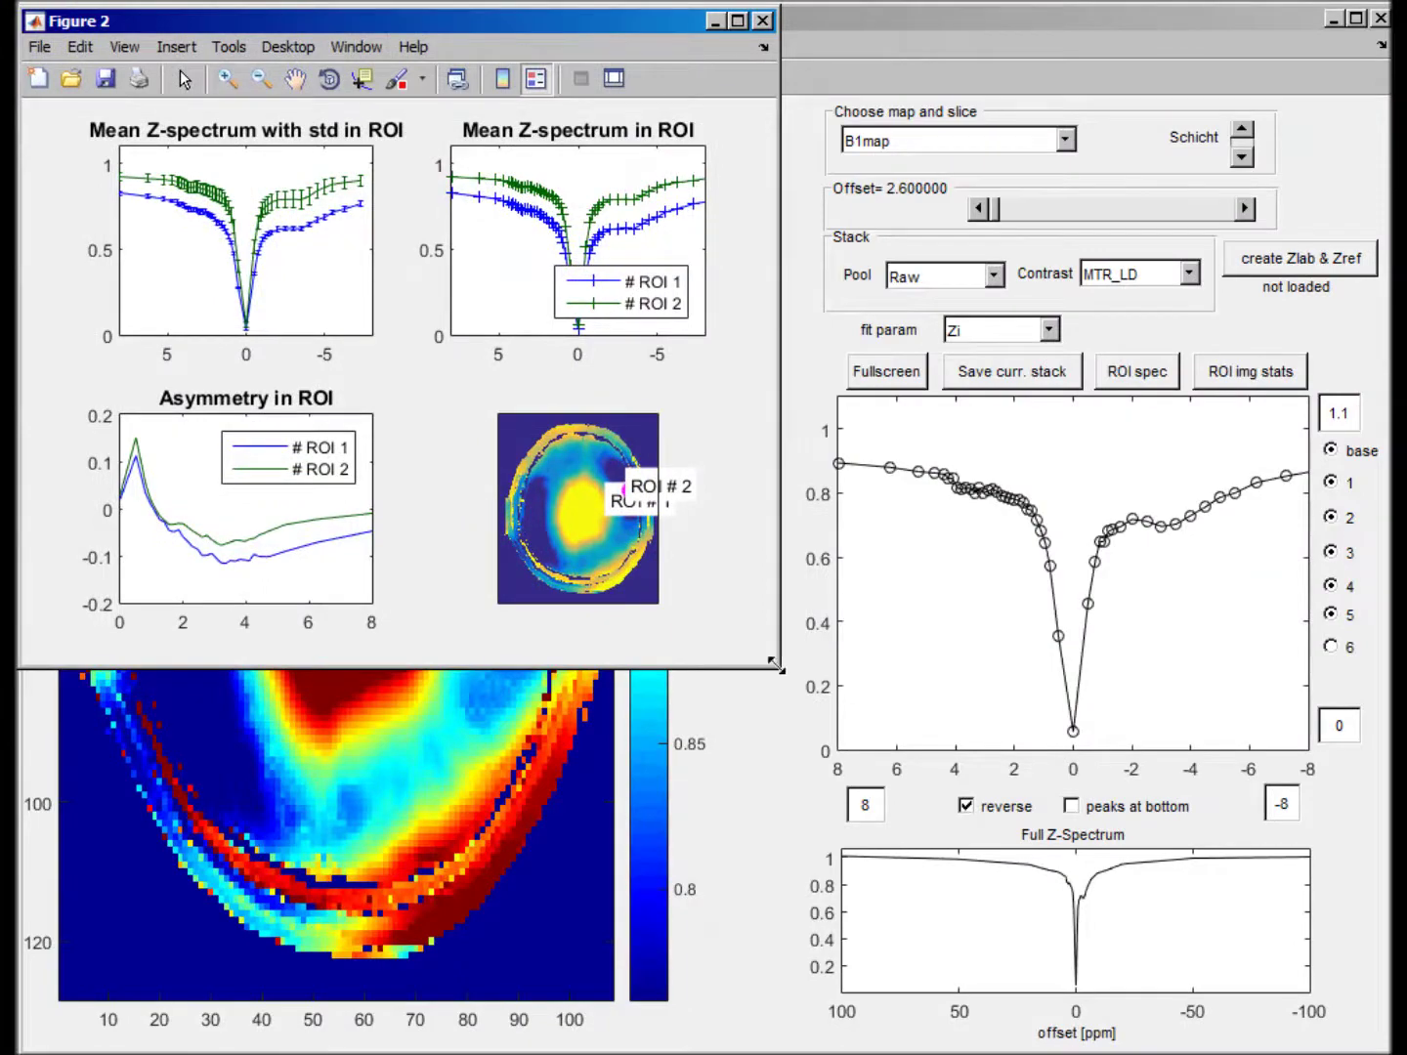
{"action": "double_click", "coordinate": [550, 24]}
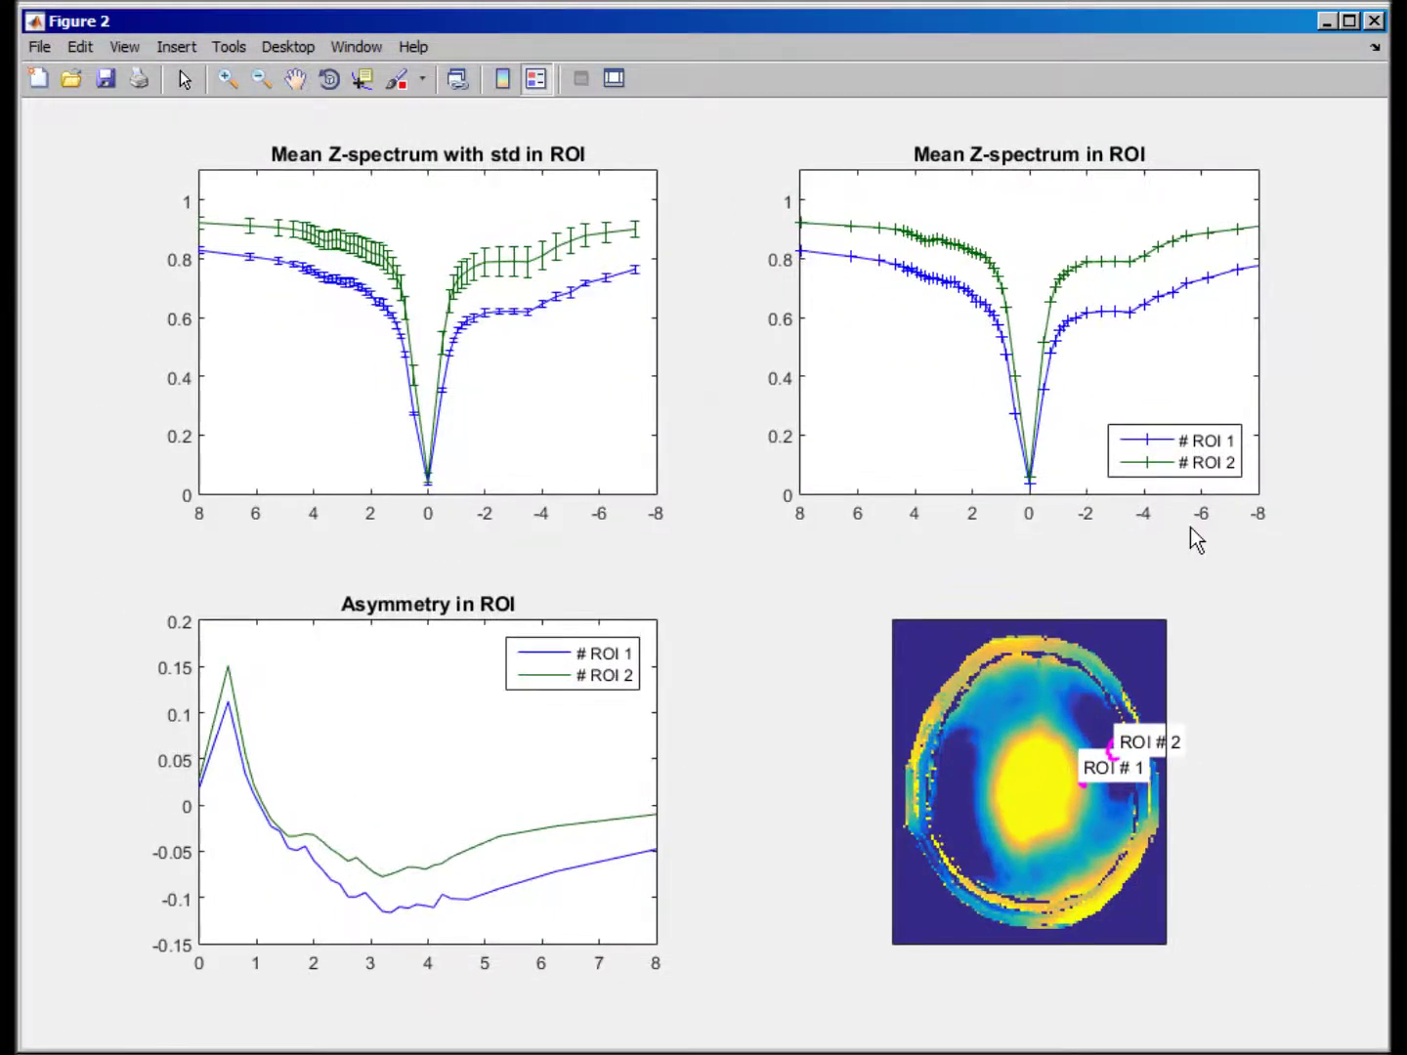
- Close the ROI results, view dB0map [ppm], then switch to the M0_stack map
{"action": "left_click", "coordinate": [1371, 20]}
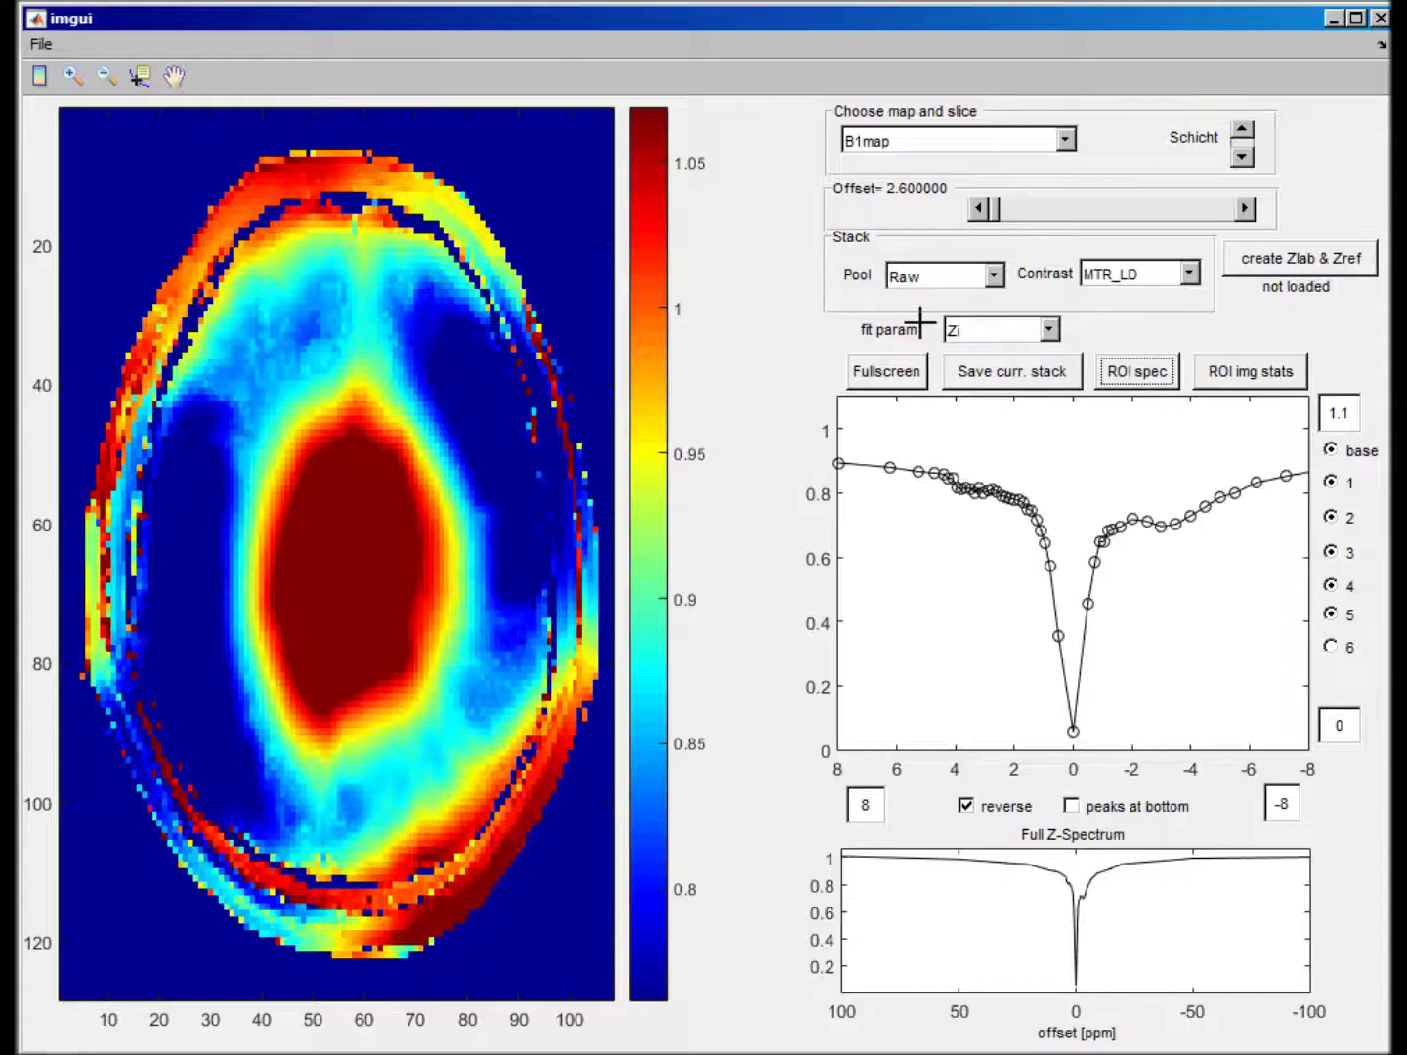
{"action": "left_click", "coordinate": [909, 141]}
{"action": "left_click", "coordinate": [903, 260]}
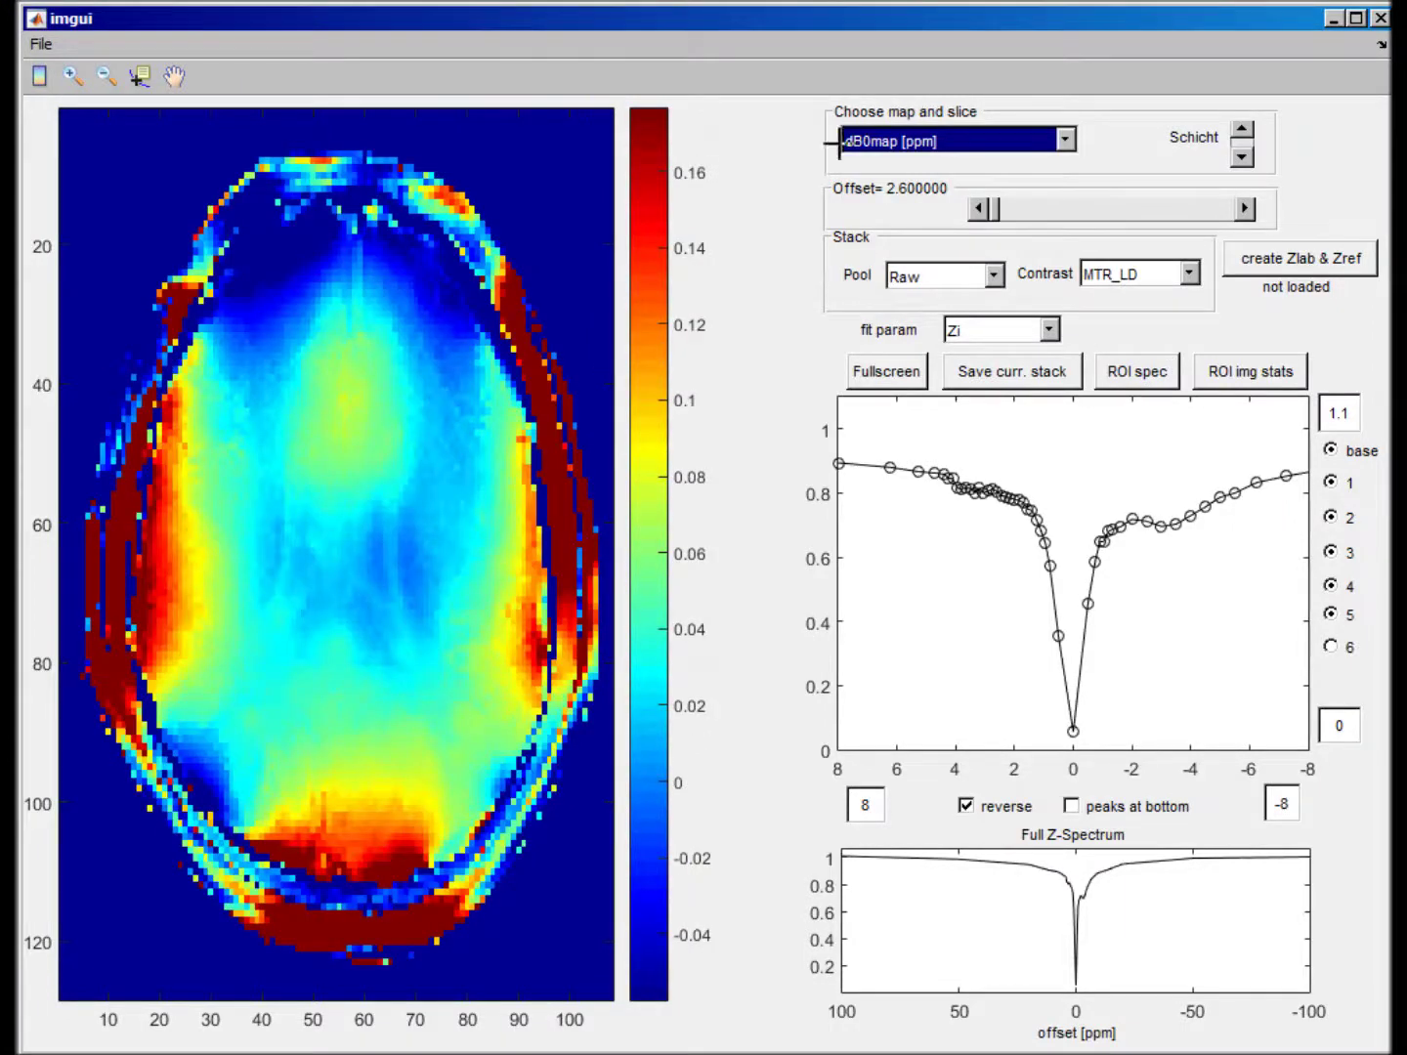
{"action": "left_click", "coordinate": [897, 138]}
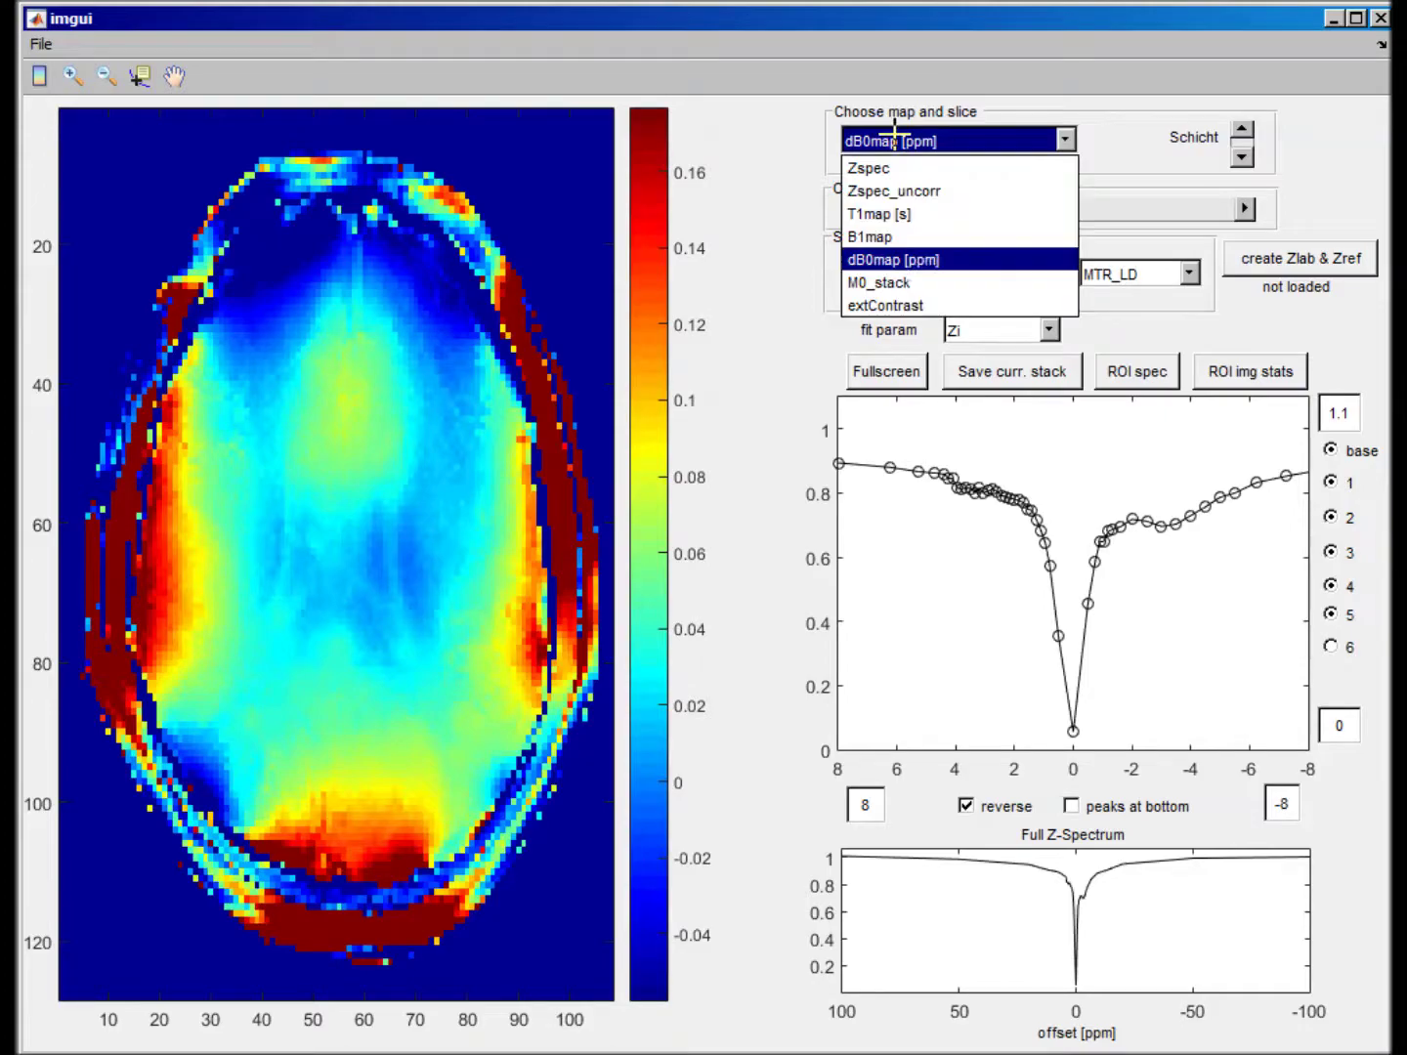
{"action": "left_click", "coordinate": [907, 284]}
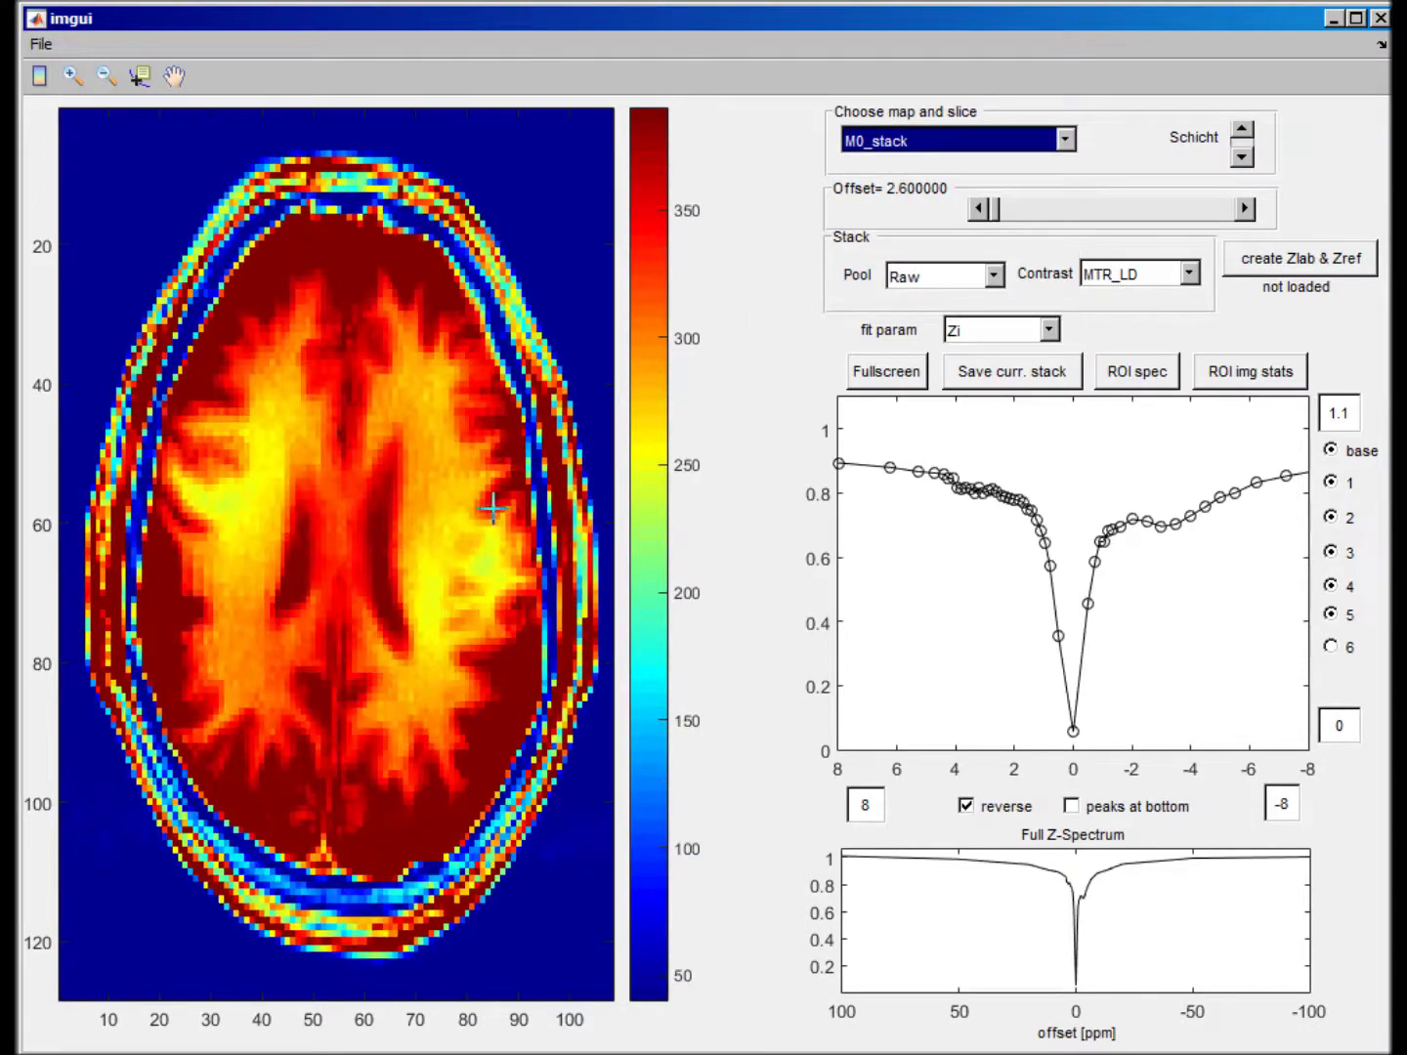